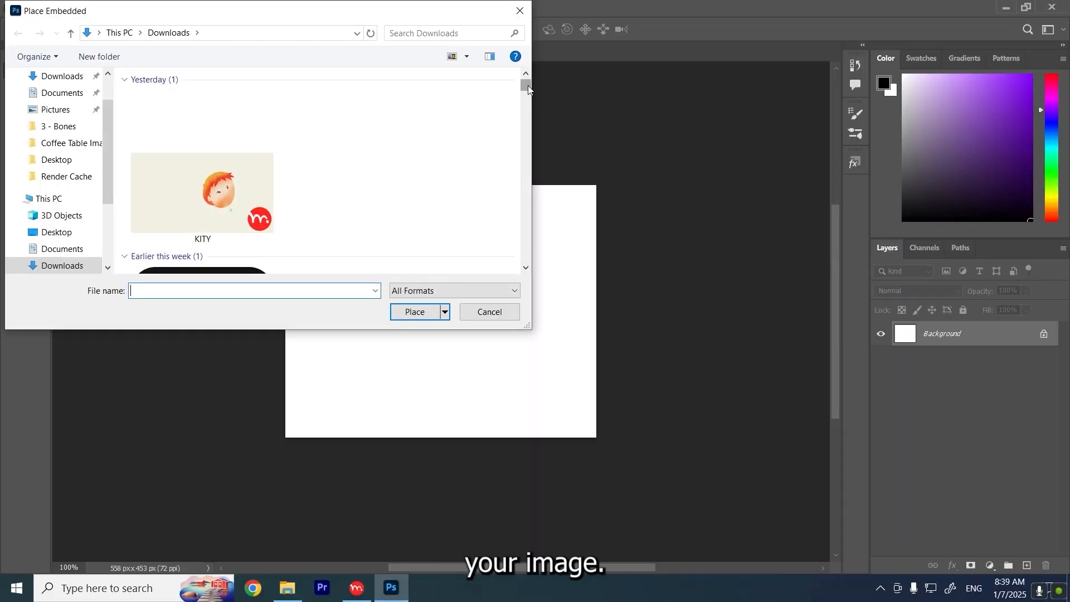
scroll(526, 240, "down", 5)
left_click(399, 162)
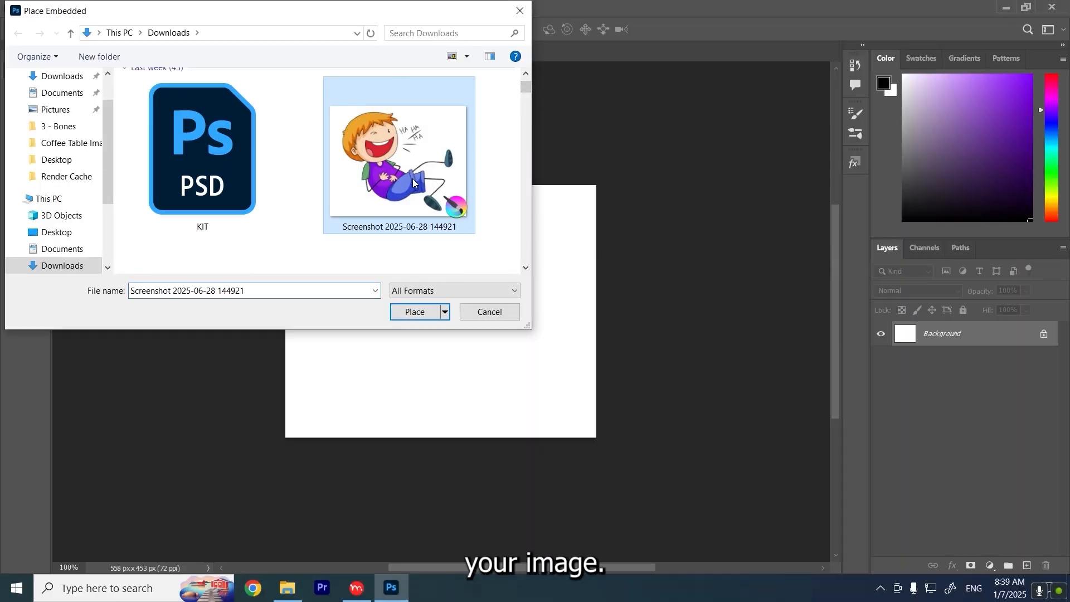
left_click(416, 313)
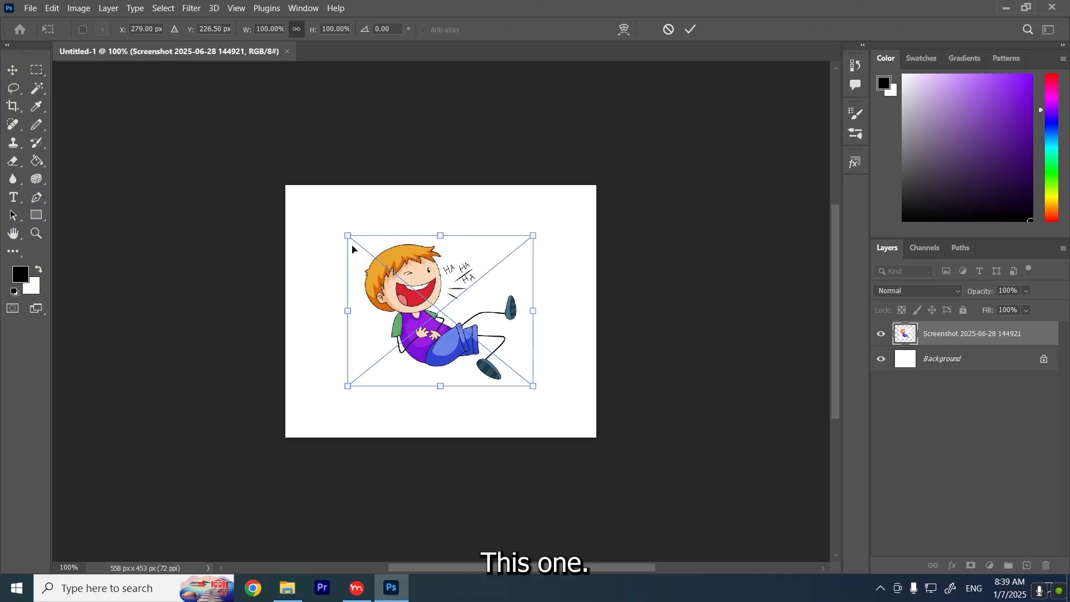
Enlarge the placed boy image proportionally to about 128% so it fills more of the canvas
left_click_drag(540, 238, 593, 196)
left_click_drag(450, 267, 425, 288)
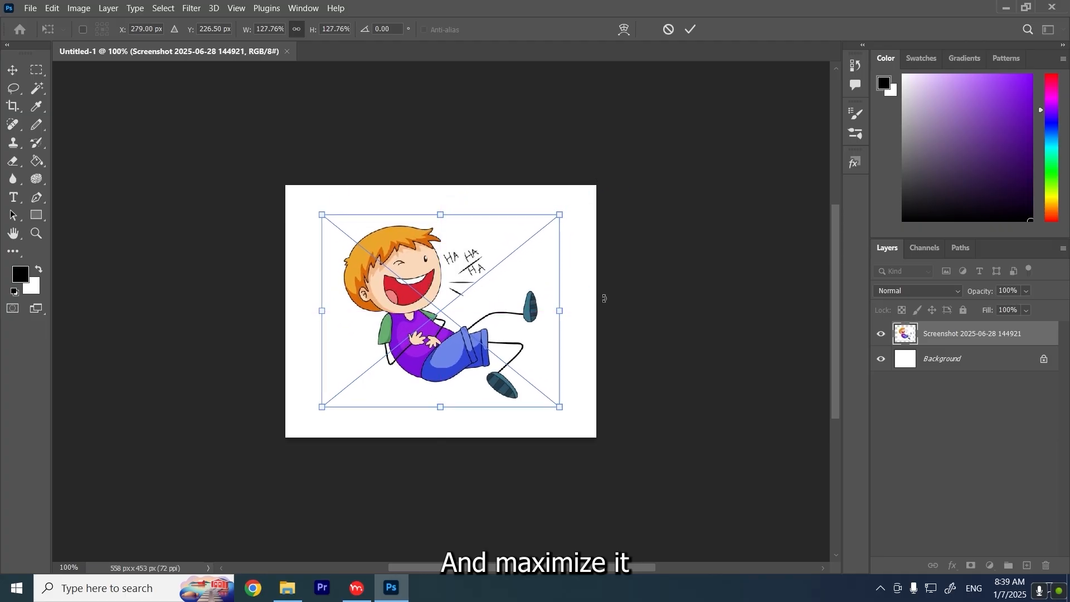
scroll(508, 308, "up", 5)
scroll(508, 308, "down", 4)
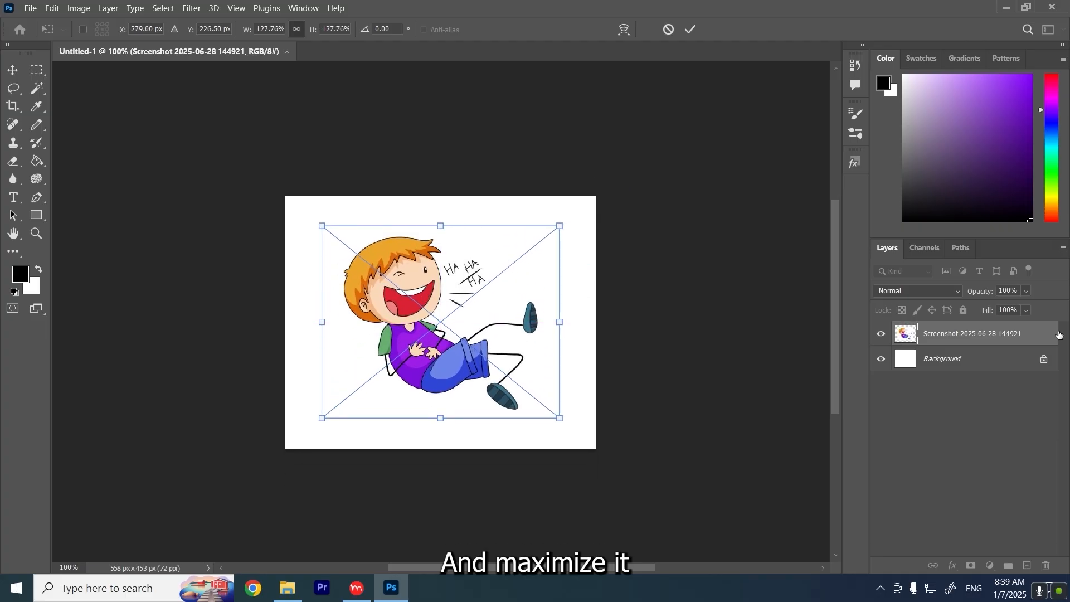
left_click(963, 363)
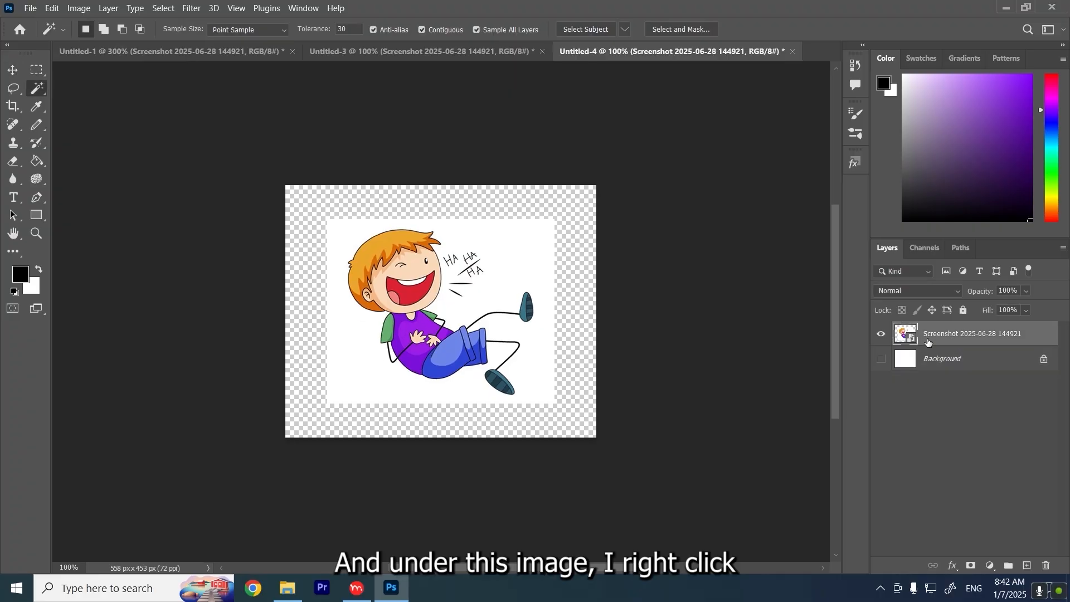
Rasterize the boy image layer and delete its outer white background using the Magic Wand, leaving nothing selected
right_click(963, 338)
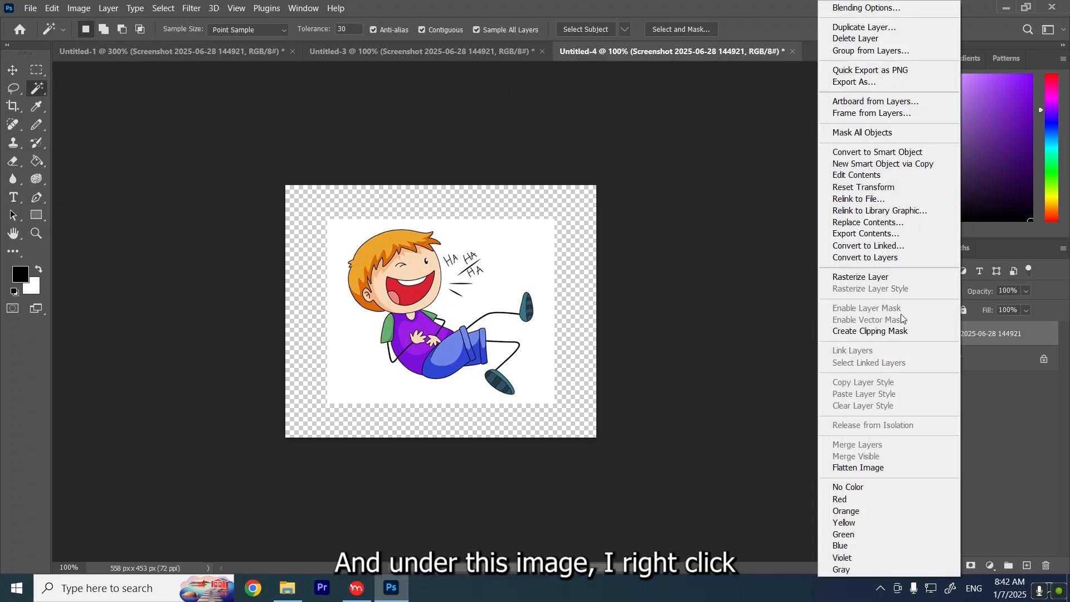
left_click(866, 279)
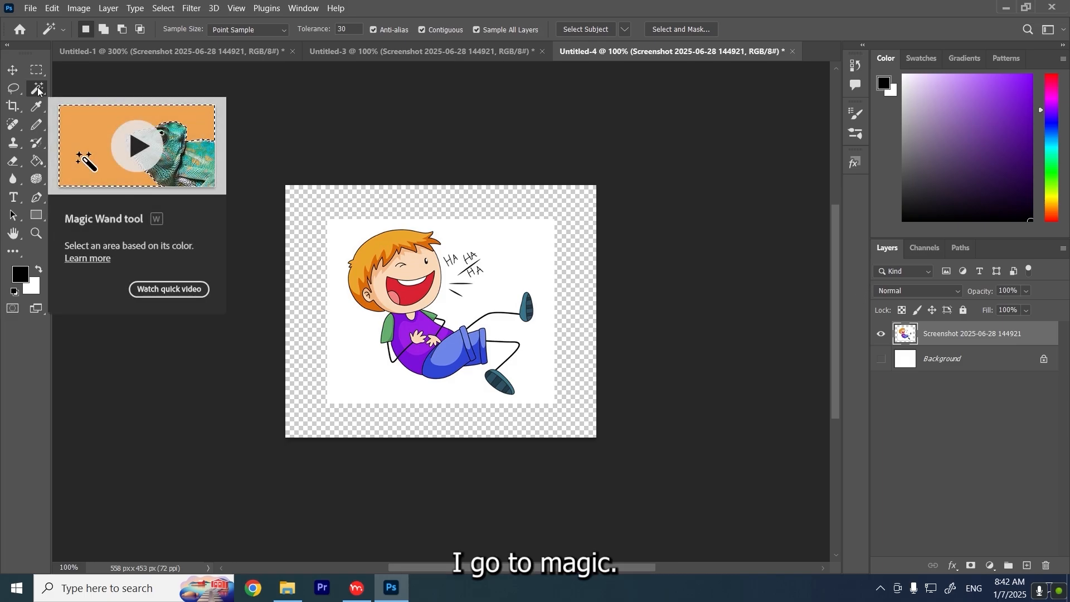
left_click(353, 232)
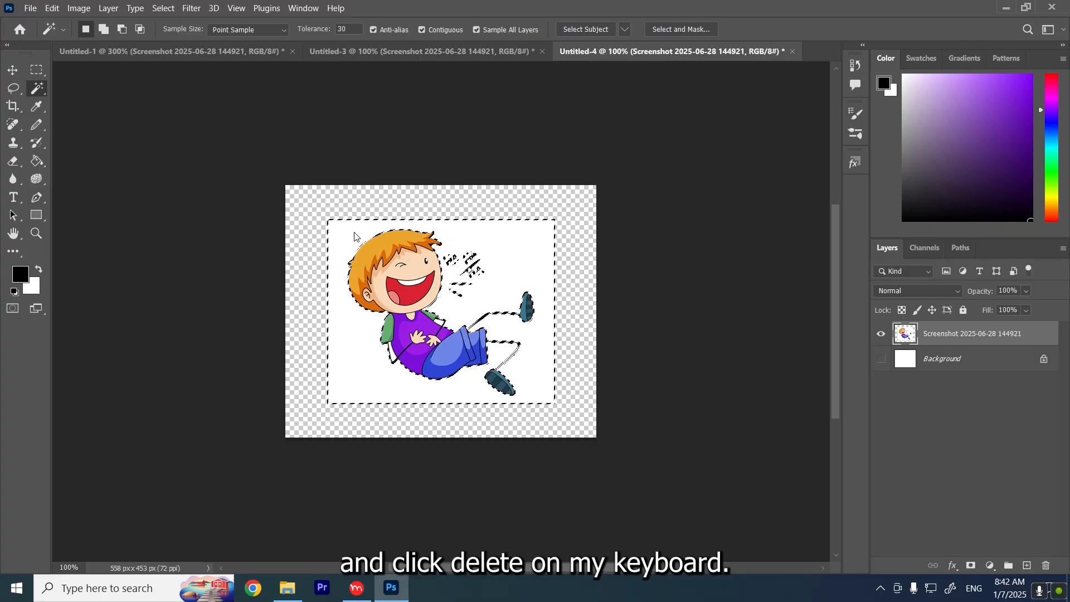
key("Delete")
scroll(488, 320, "up", 2)
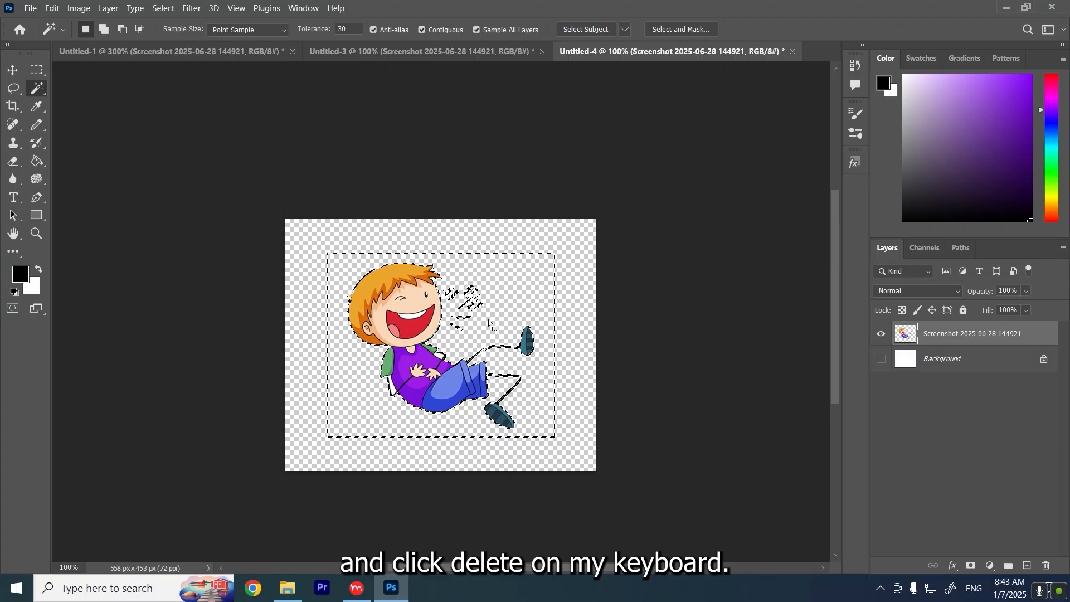
key("ctrl+plus")
key("ctrl+plus")
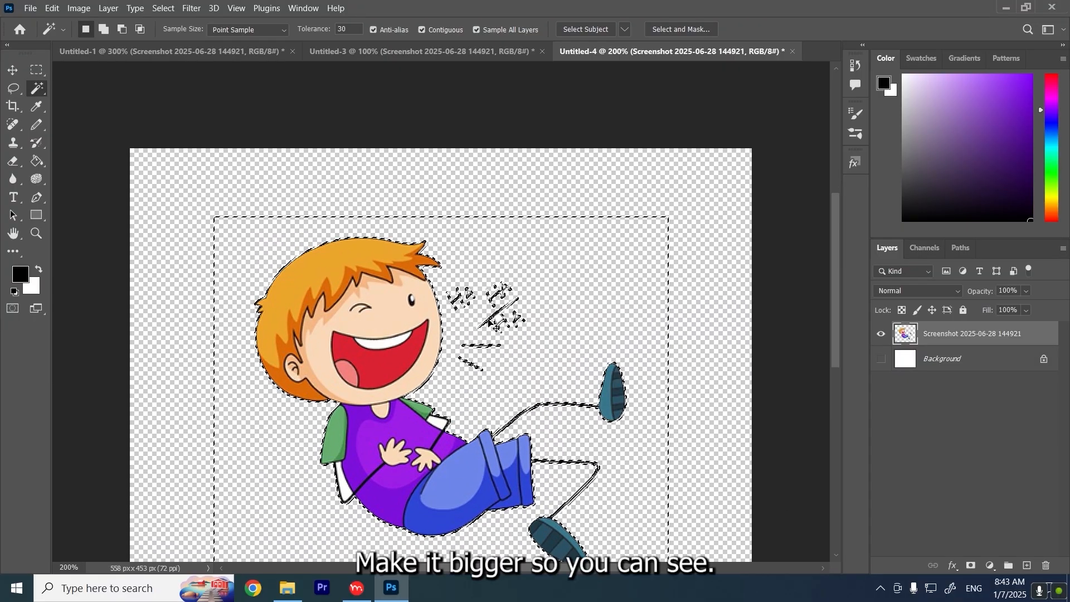
key("ctrl+d")
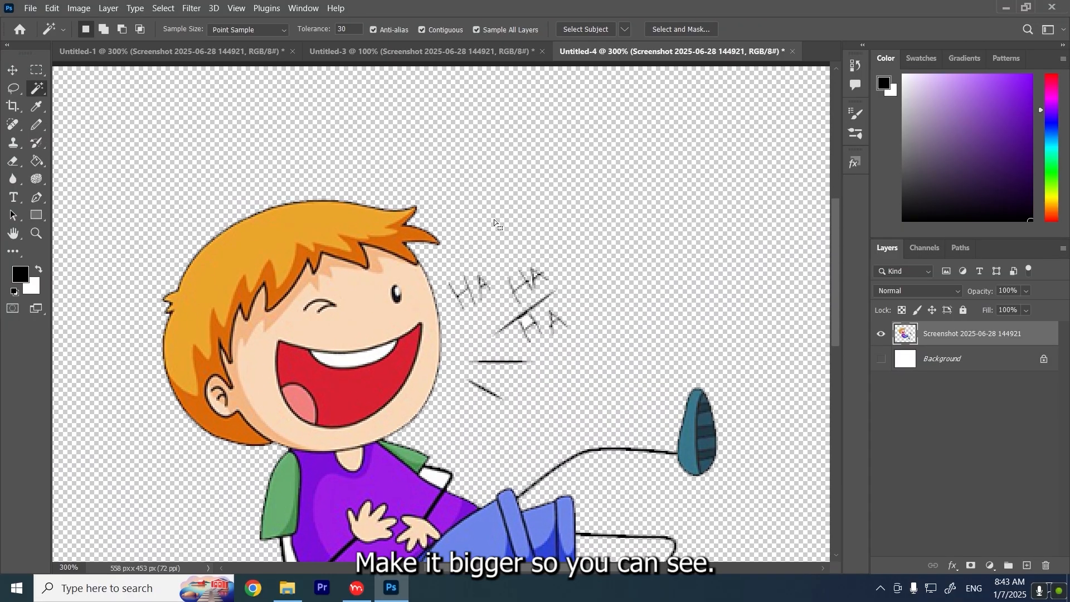
Remove the leftover white areas enclosed by the boy's two arms using the Magic Wand
scroll(568, 292, "down", 1)
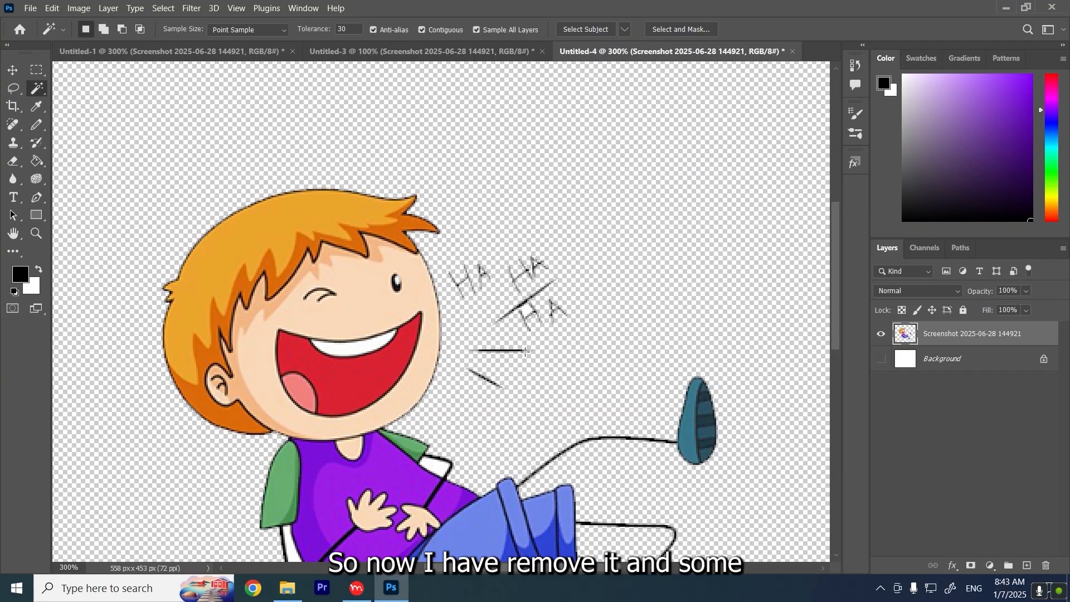
scroll(526, 352, "down", 5)
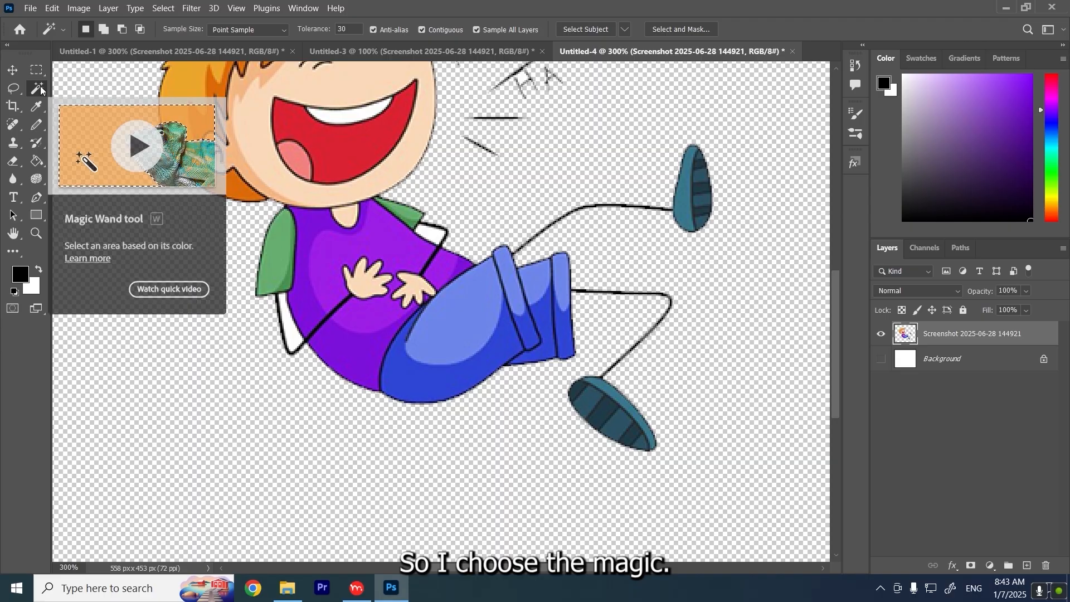
left_click(290, 339)
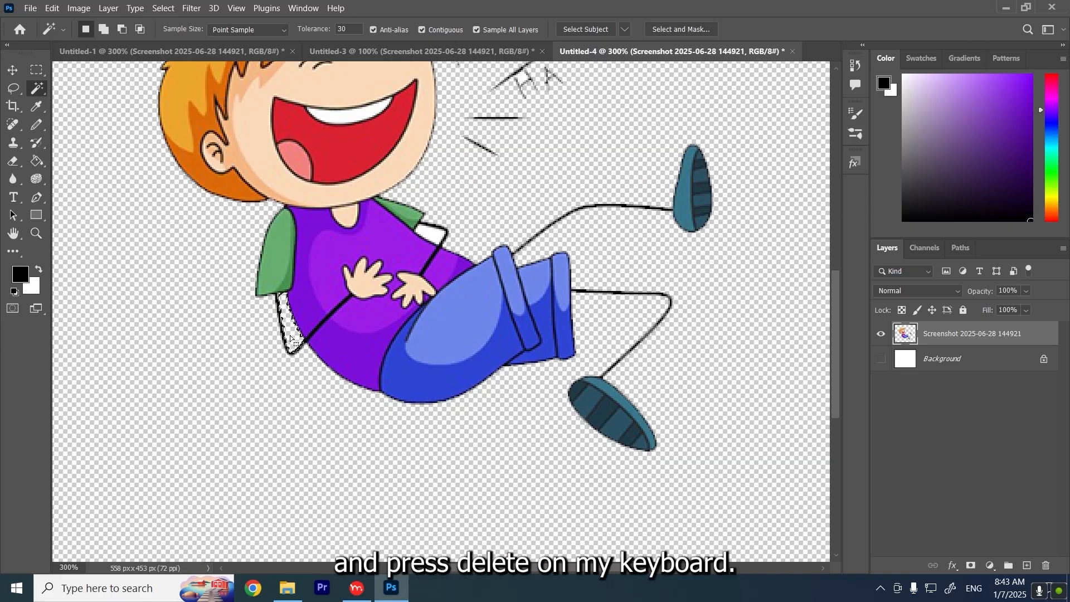
key("Delete")
left_click(436, 238)
key("Delete")
Outline the boy's upper thin leg and shoe with the Lasso tool and cut them from the image layer
scroll(513, 166, "up", 1)
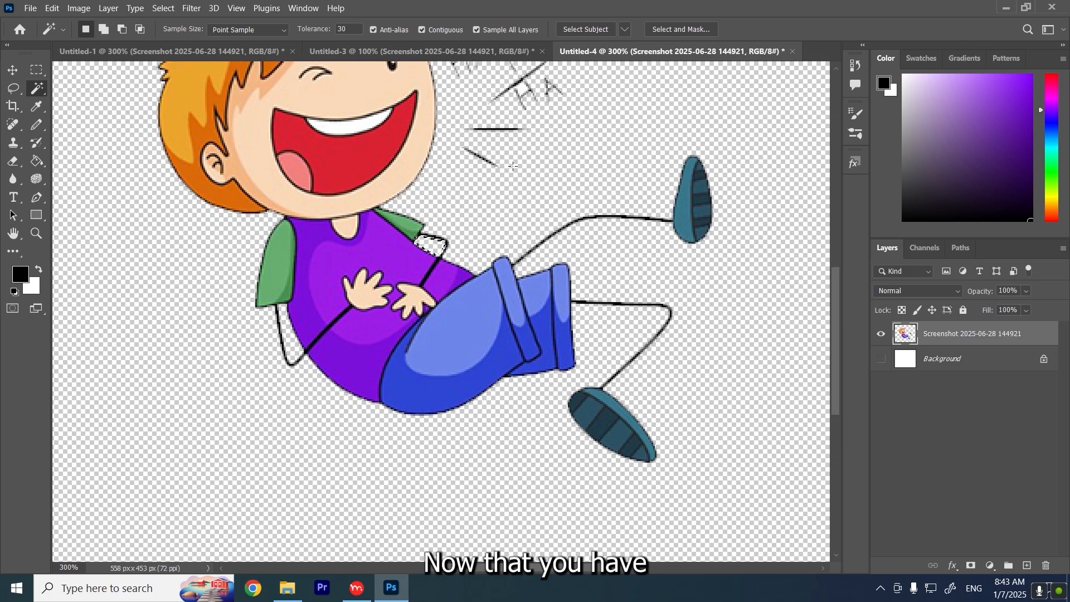
scroll(513, 166, "up", 4)
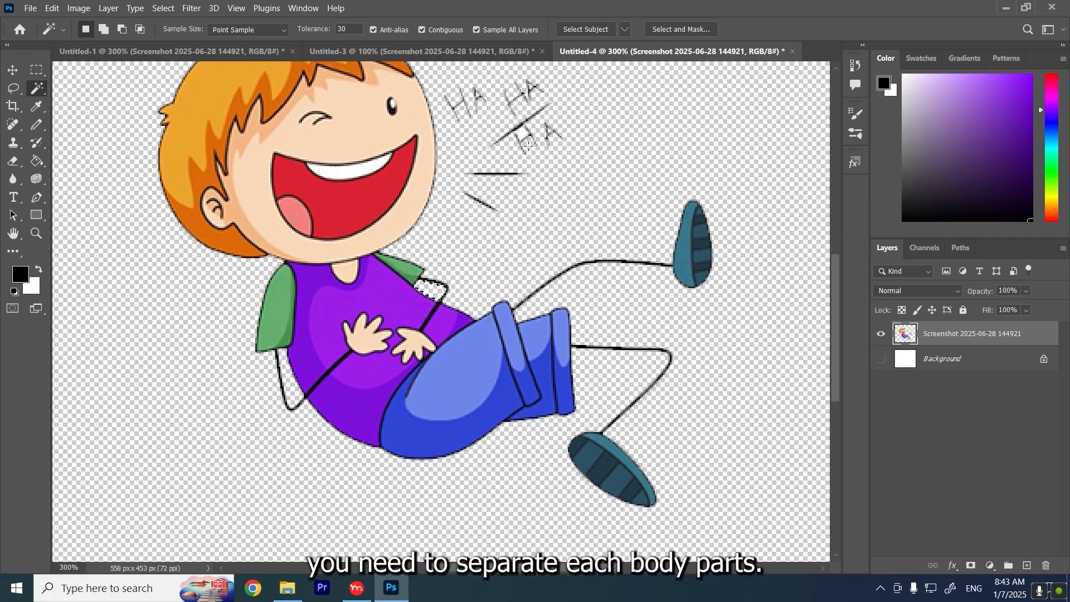
left_click(37, 70)
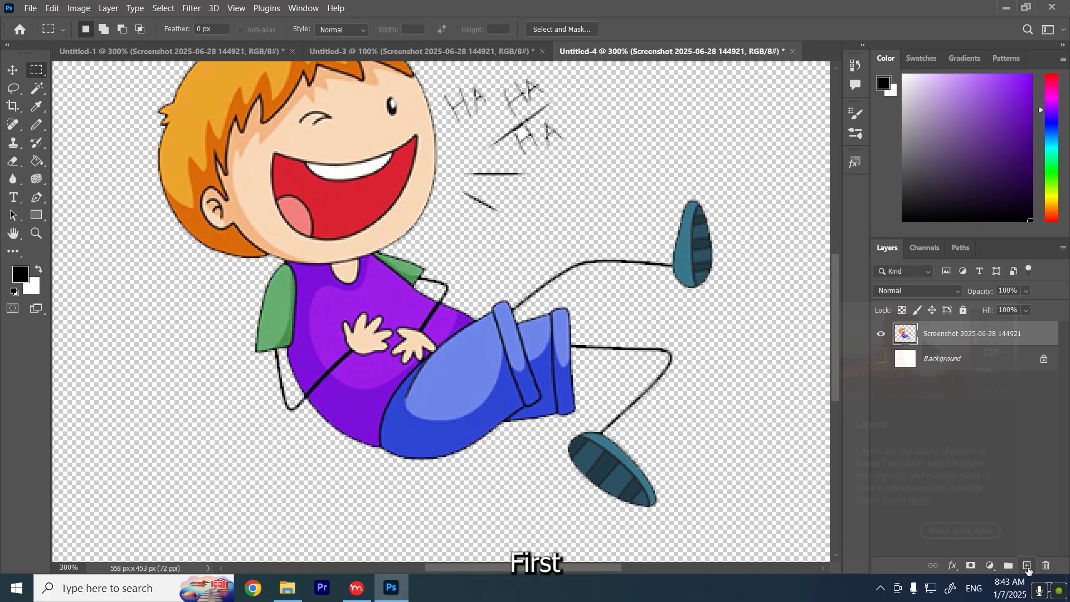
left_click(14, 89)
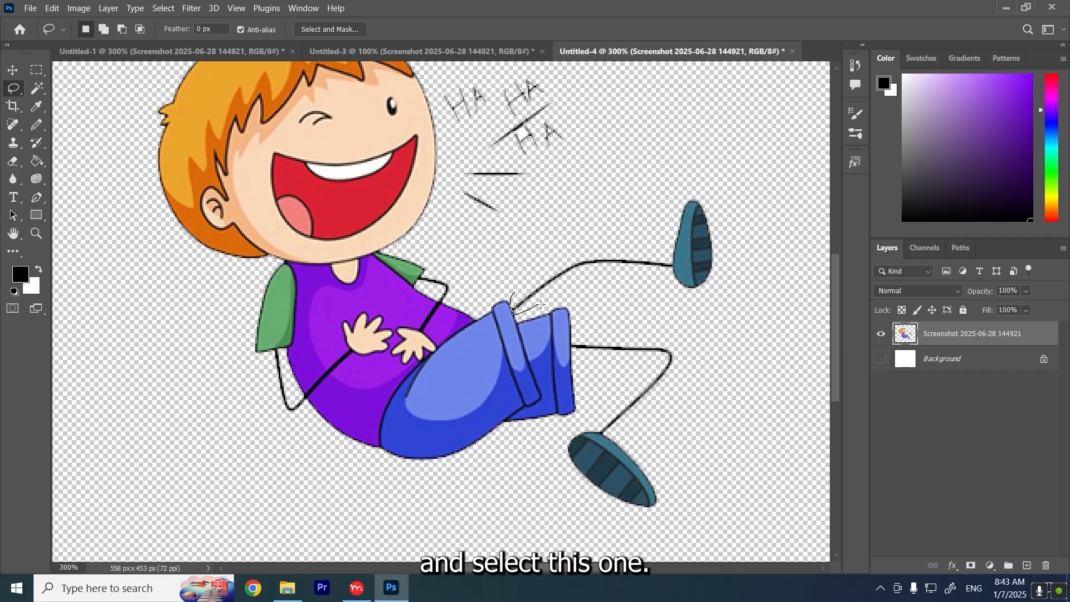
left_click_drag(578, 283, 638, 281)
mouse_move(709, 298)
left_mouse_down()
mouse_move(725, 199)
mouse_move(680, 181)
mouse_move(618, 239)
mouse_move(568, 253)
left_mouse_up()
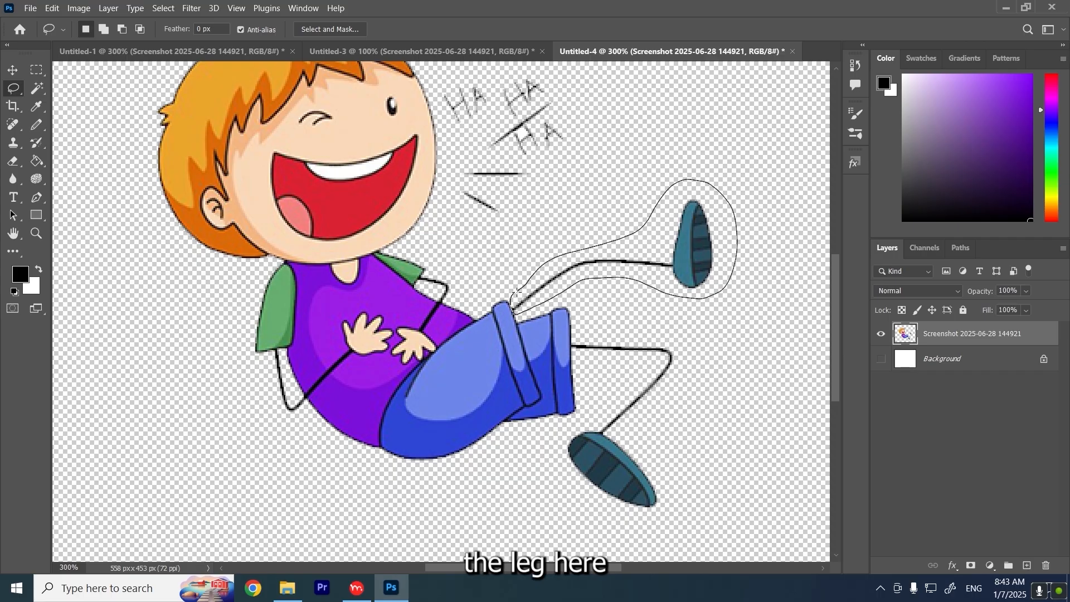
left_click_drag(517, 294, 513, 301)
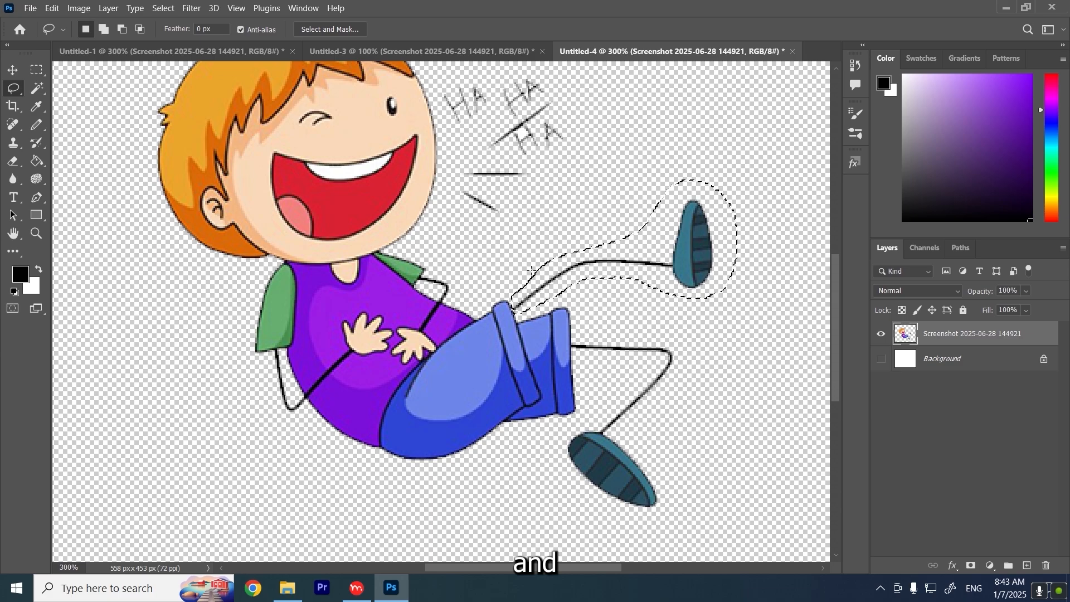
key("ctrl+x")
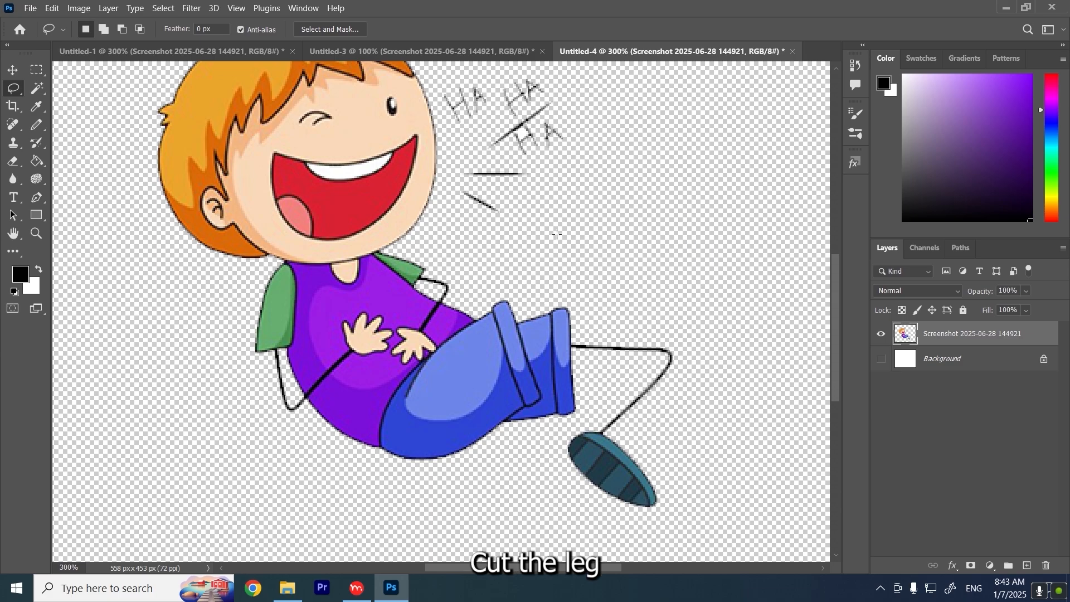
Paste the cut leg onto a new layer and move it beside the trousers, above the other leg
left_click(1027, 566)
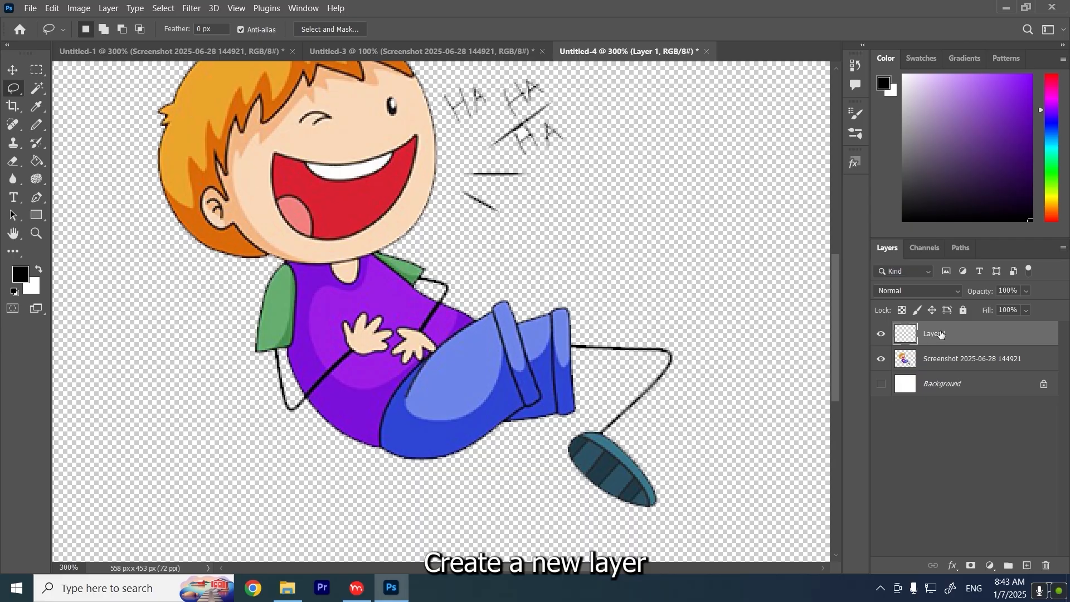
key("ctrl+v")
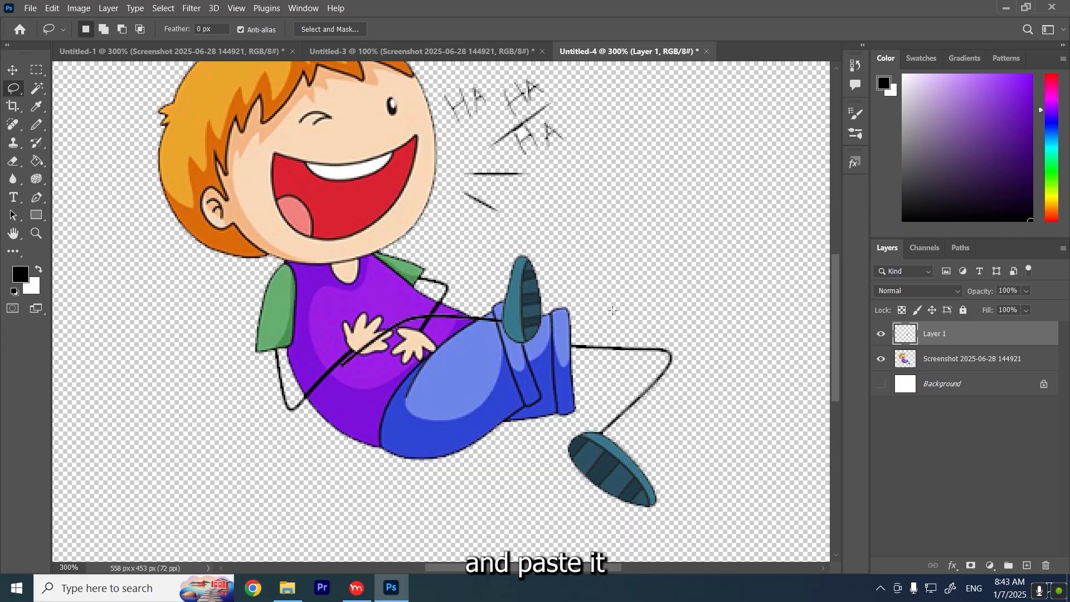
left_click(12, 70)
mouse_move(533, 332)
left_mouse_down()
mouse_move(629, 323)
mouse_move(736, 293)
left_mouse_up()
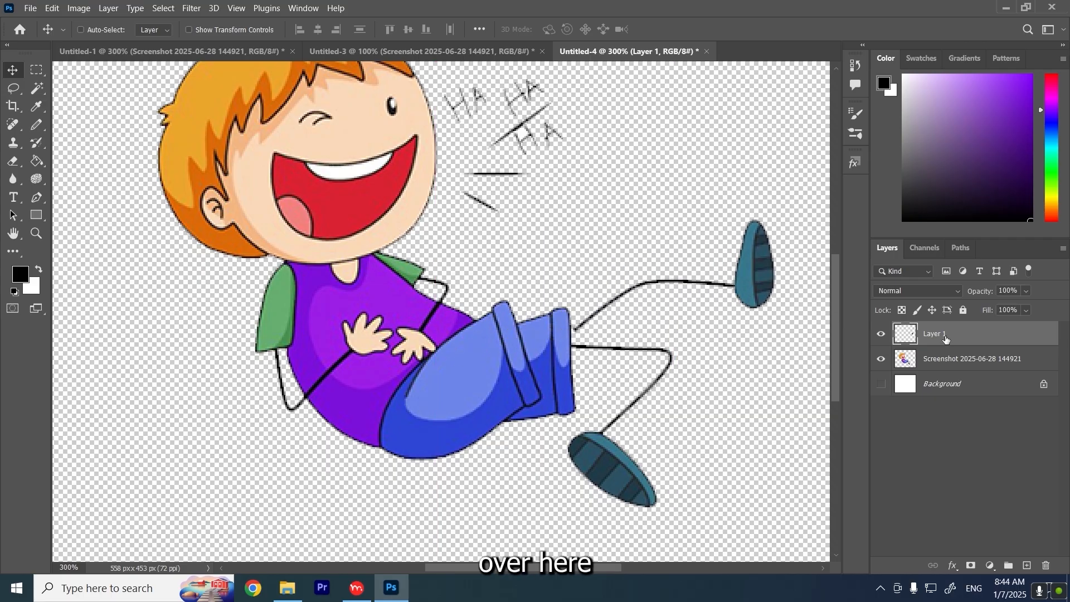
Rename the separated leg's layer as RLeg
double_click(947, 334)
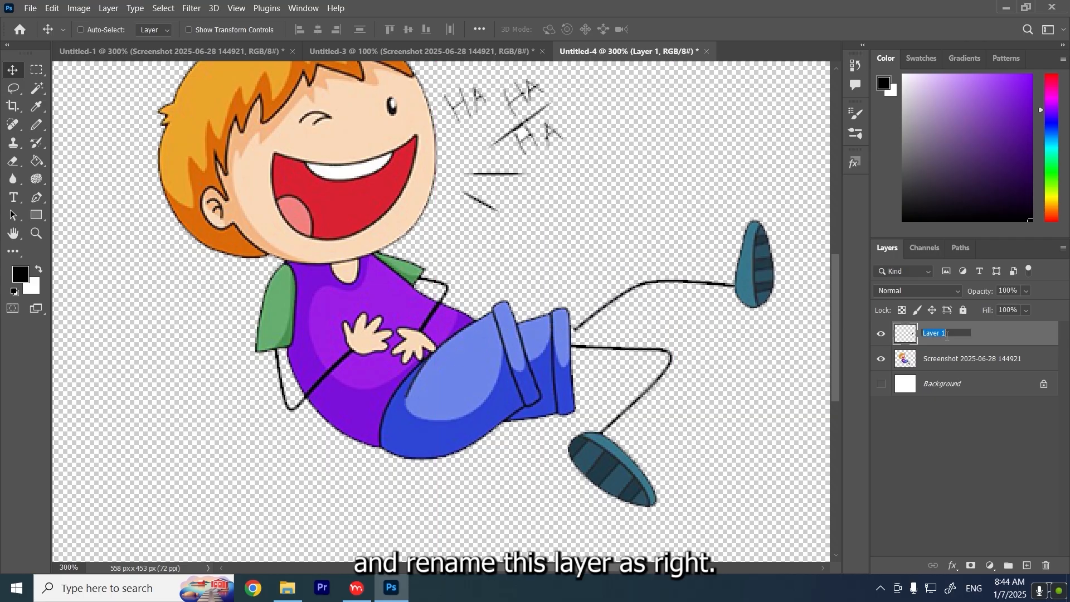
type("r")
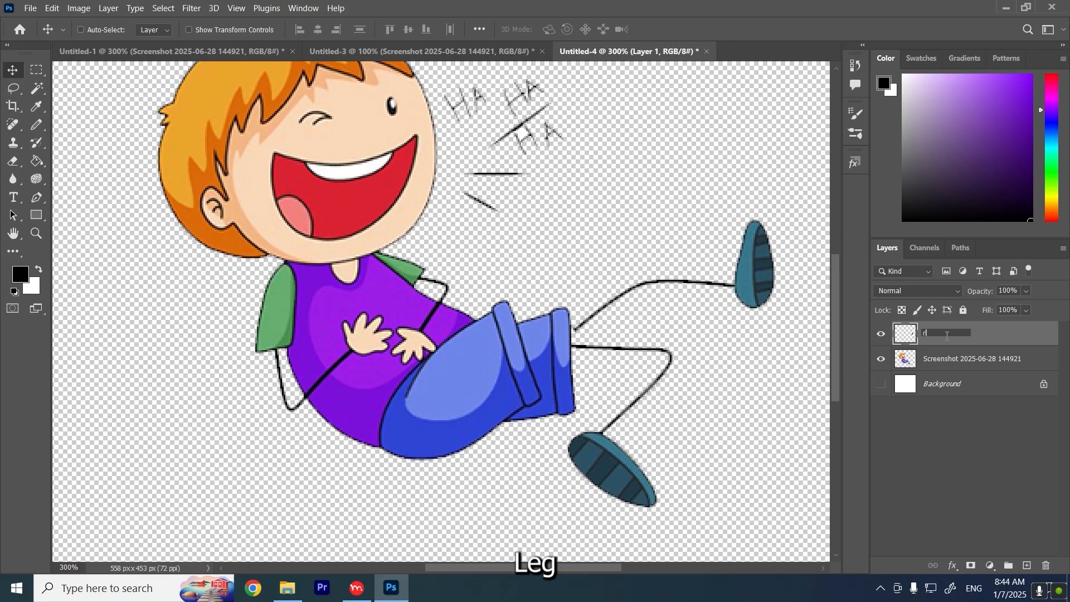
type("IGH")
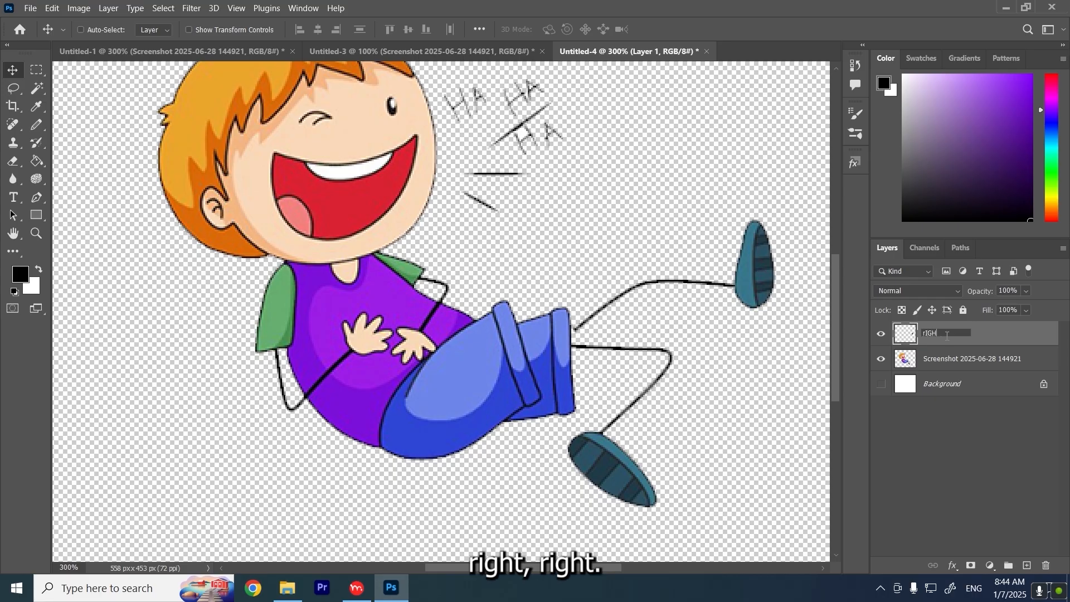
type("Leg")
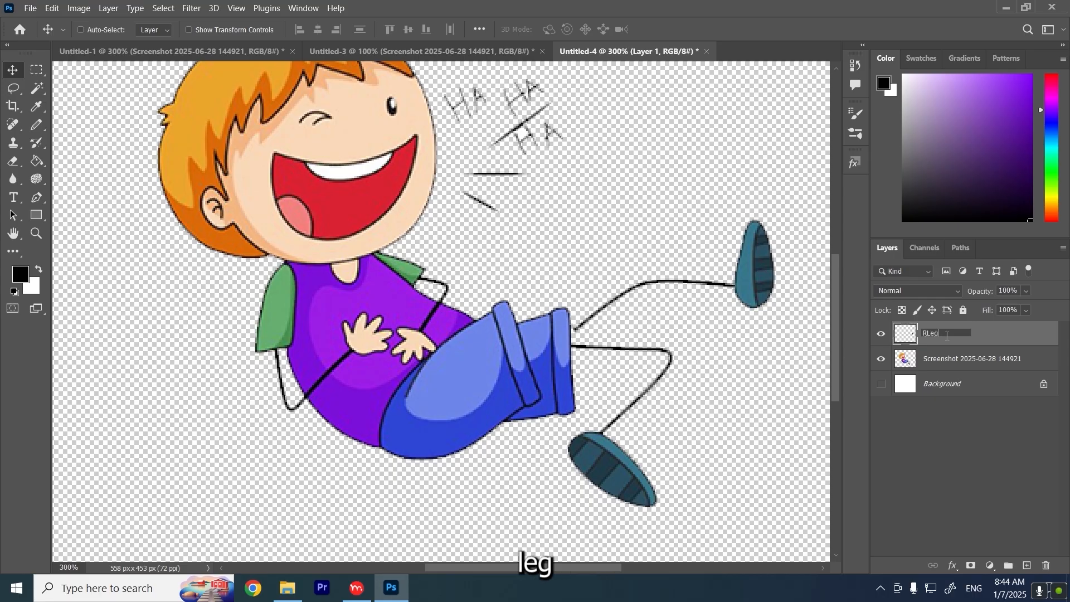
key("Return")
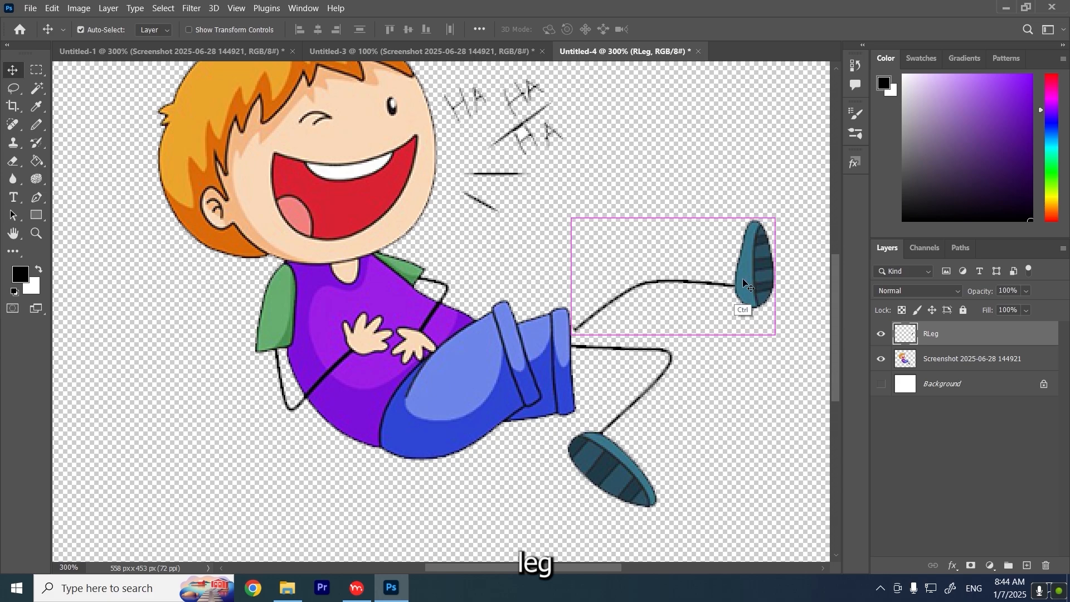
Reposition the RLeg layer with Free Transform to X 421 px, Y 232.67 px and leave no layer selected
key("ctrl+t")
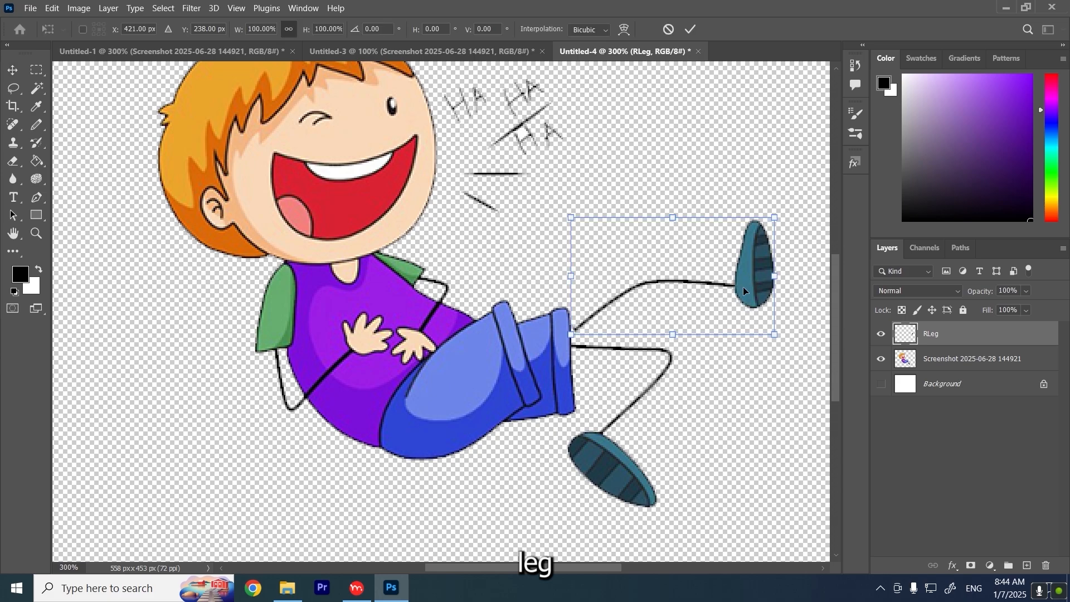
left_click_drag(725, 275, 738, 259)
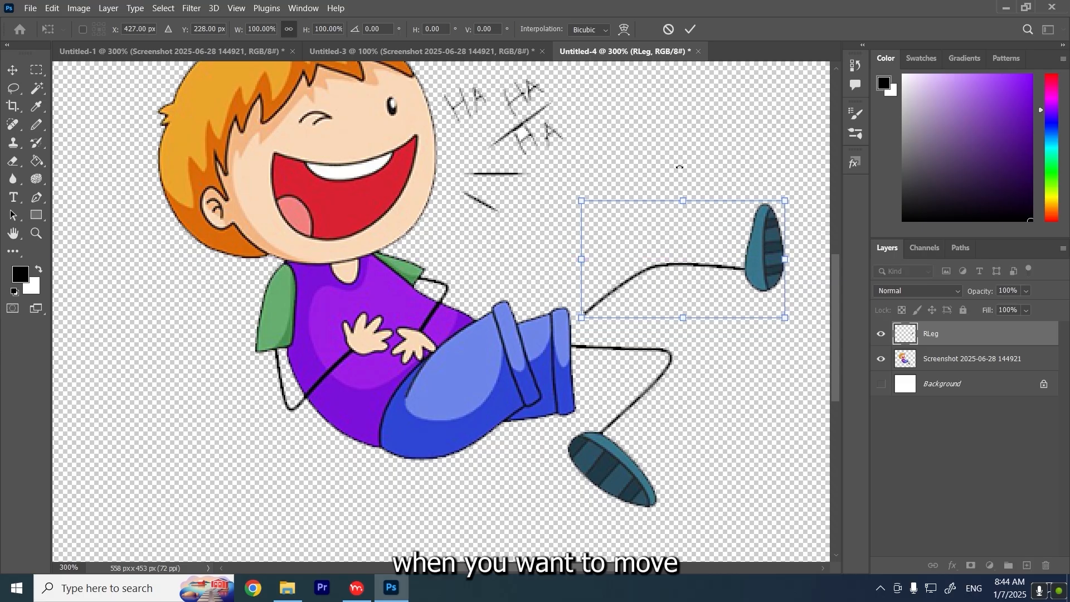
key("Return")
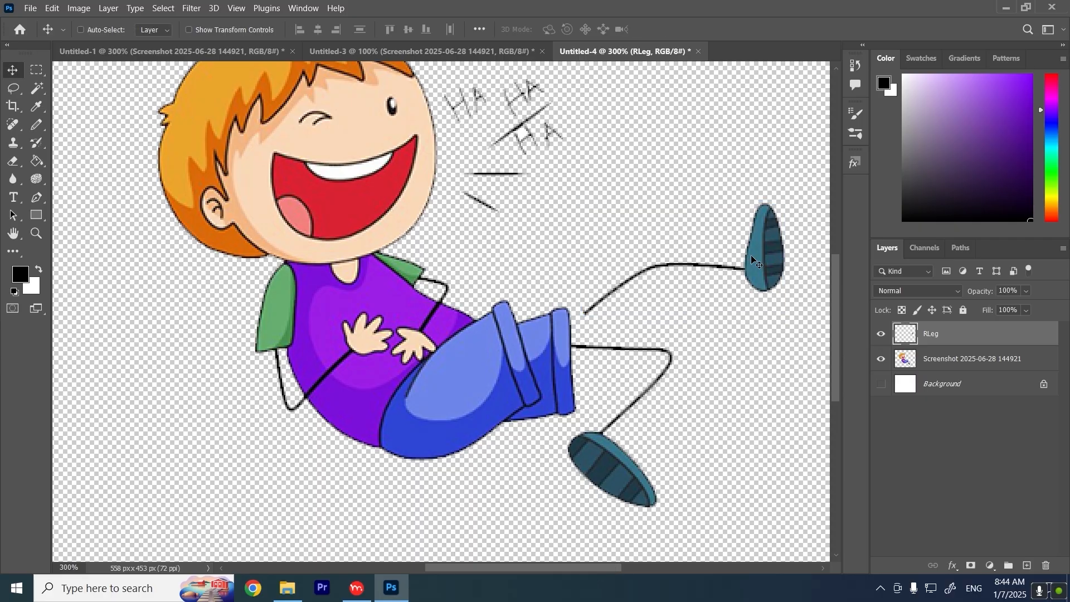
key("ctrl+t")
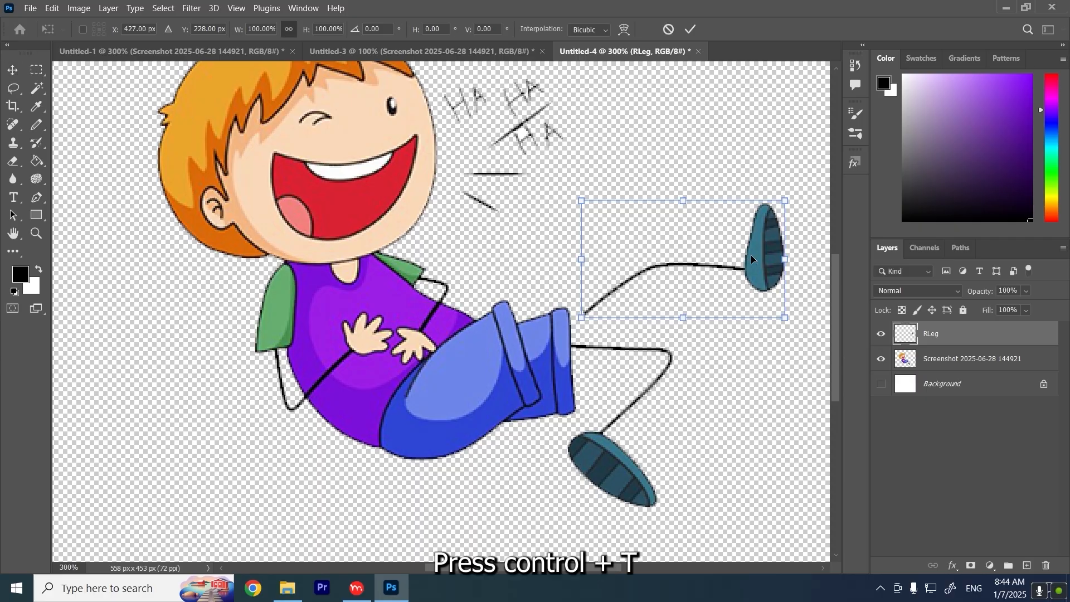
left_click_drag(751, 255, 755, 273)
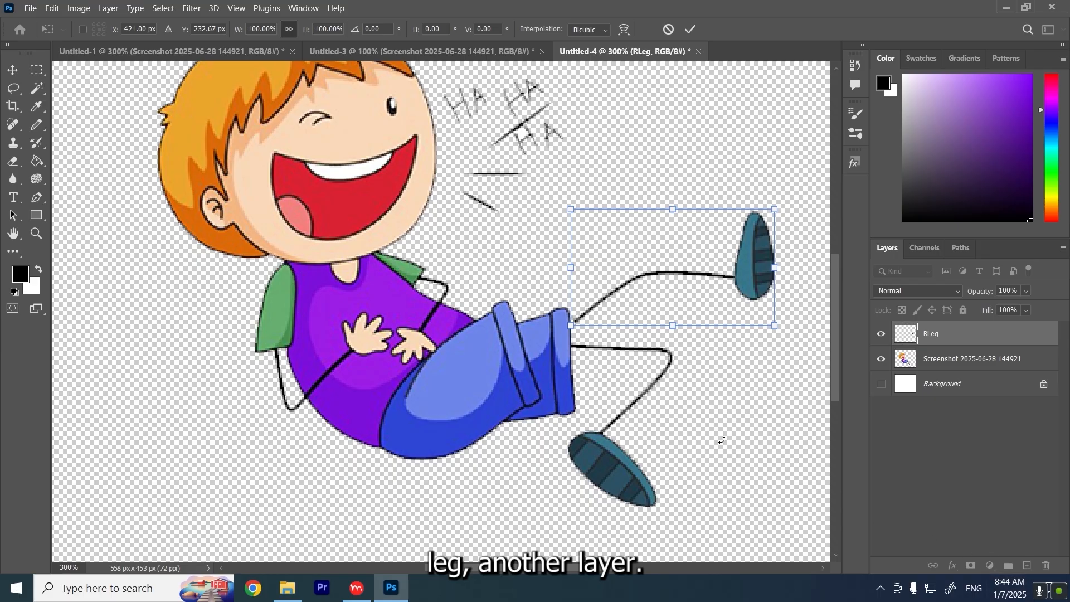
left_click(981, 450)
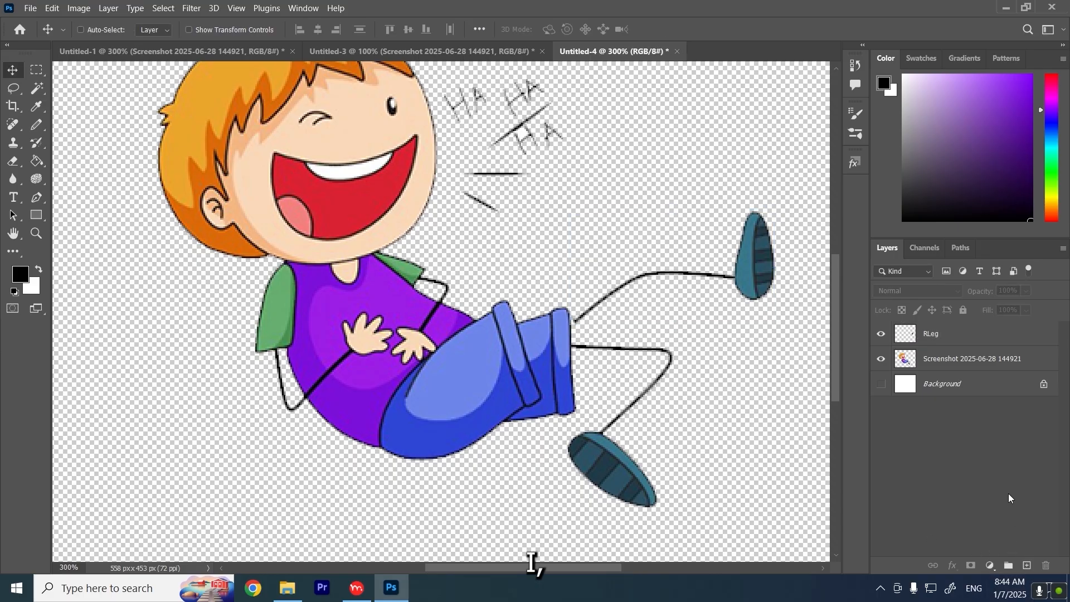
left_click(13, 88)
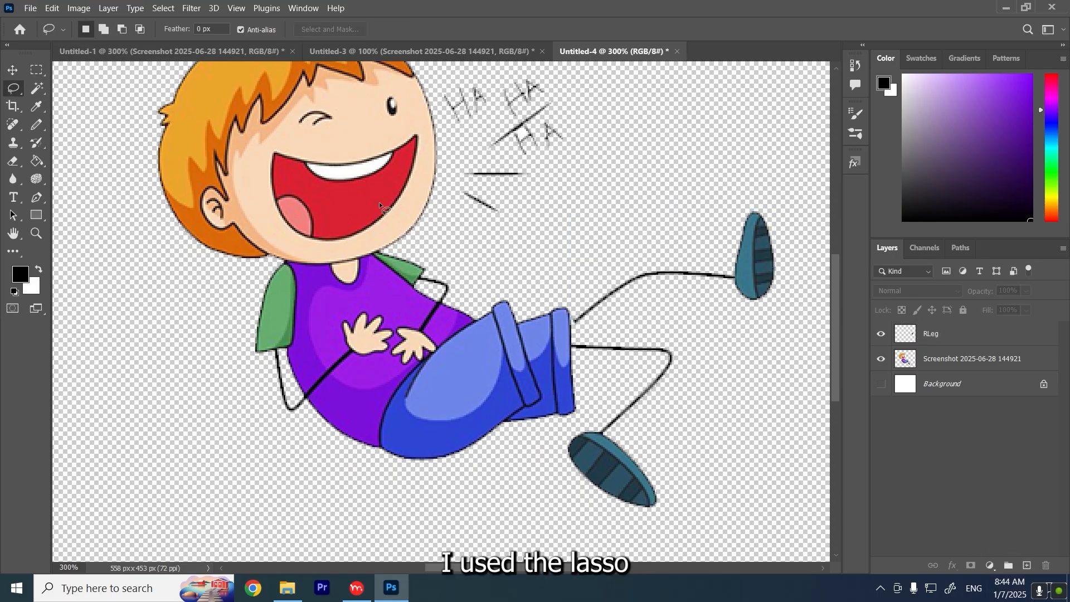
left_click_drag(577, 336, 571, 344)
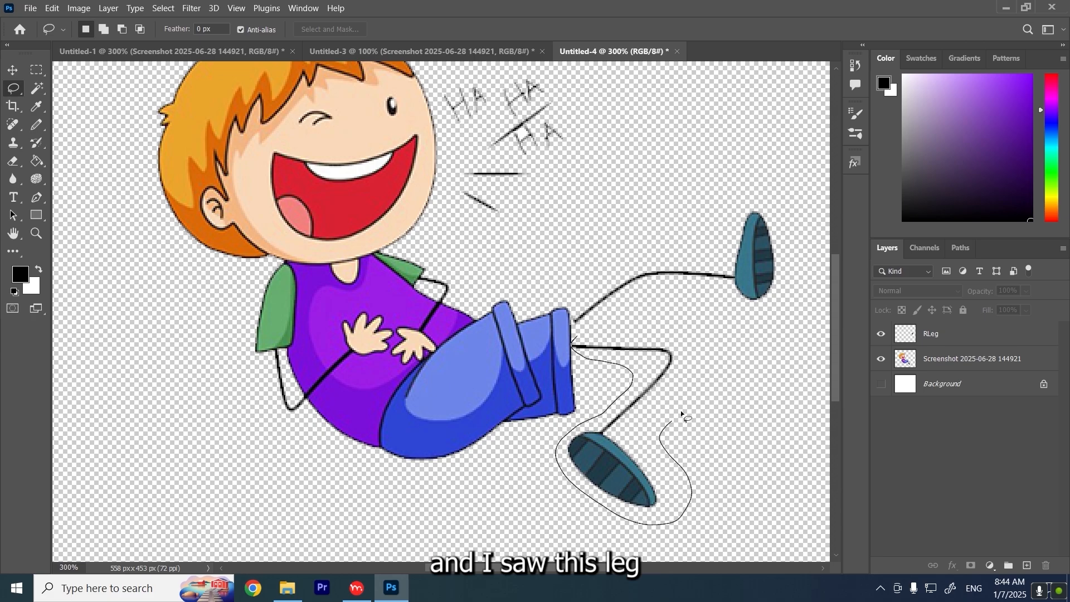
left_click_drag(621, 329, 578, 340)
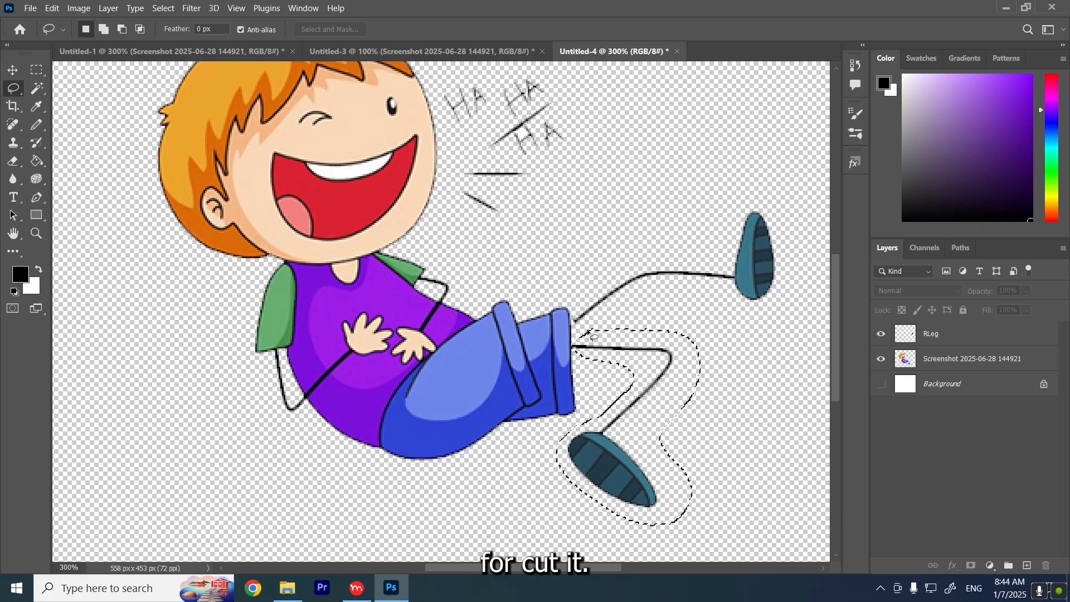
left_click(949, 363)
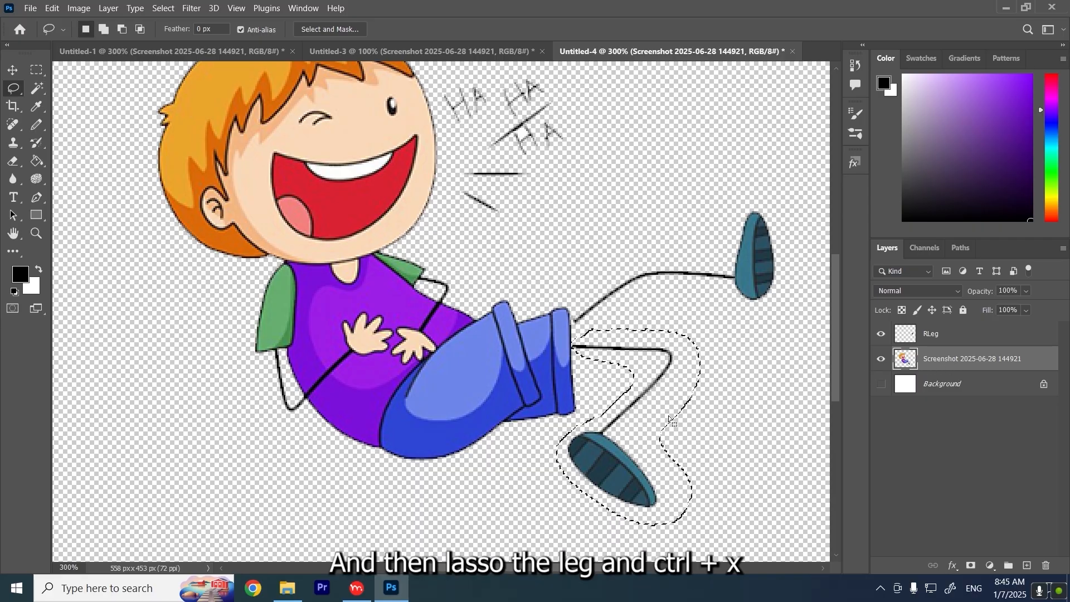
key("ctrl+x")
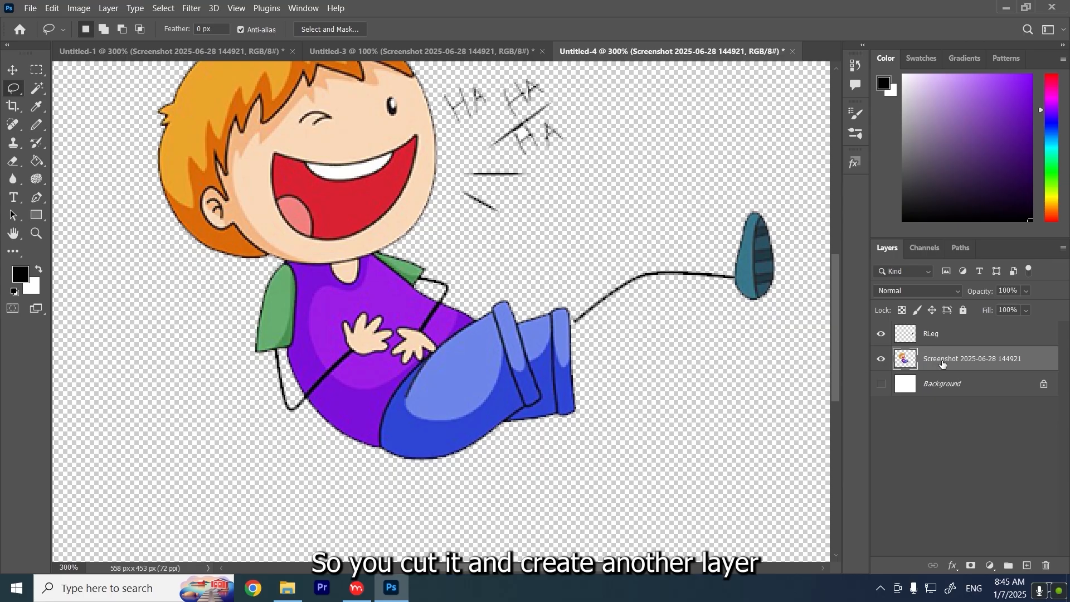
Paste the cut leg onto a new layer and move it beside the trouser cuff, below the other leg
left_click(1028, 564)
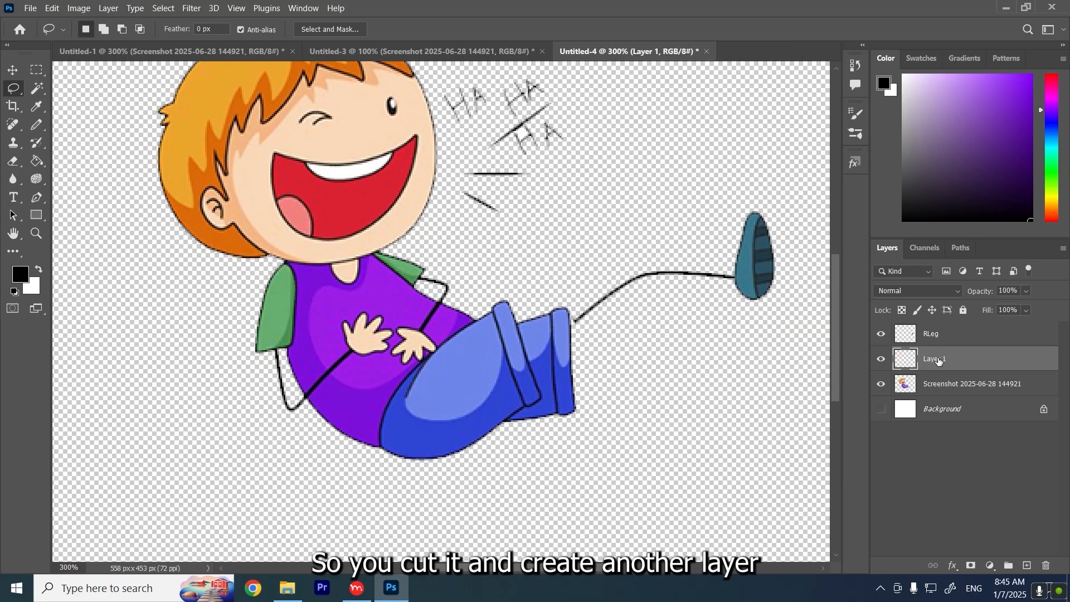
key("ctrl+v")
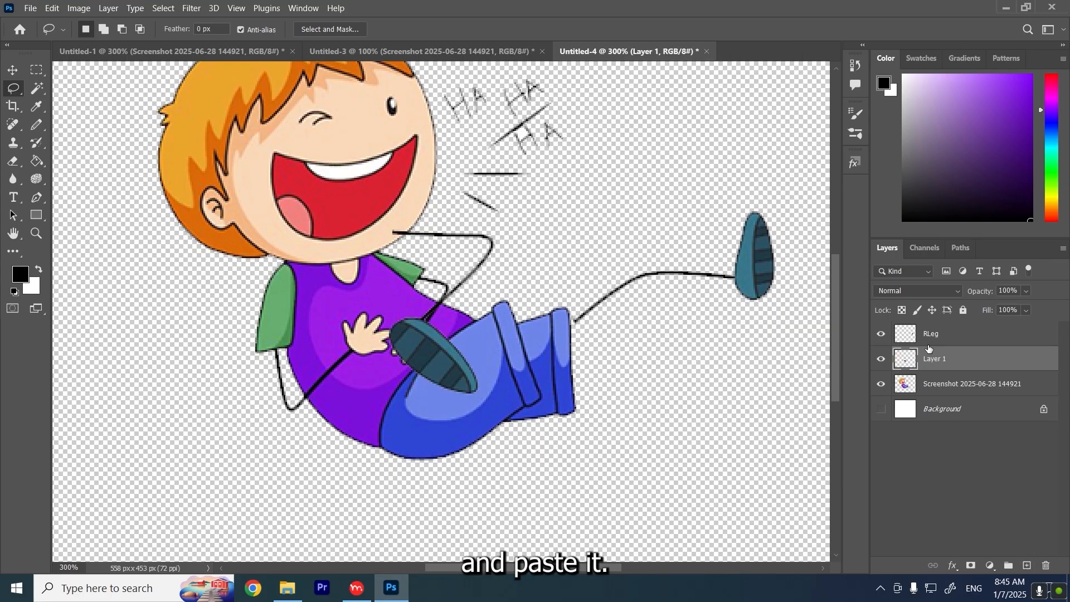
left_click(12, 70)
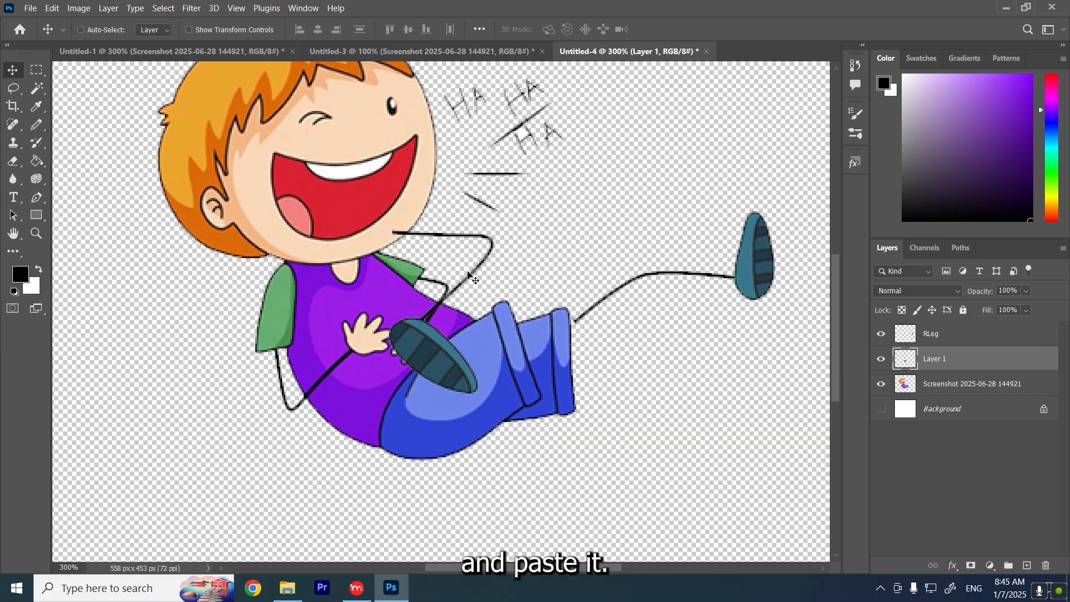
mouse_move(478, 272)
left_mouse_down()
mouse_move(579, 297)
mouse_move(692, 359)
mouse_move(687, 385)
left_mouse_up()
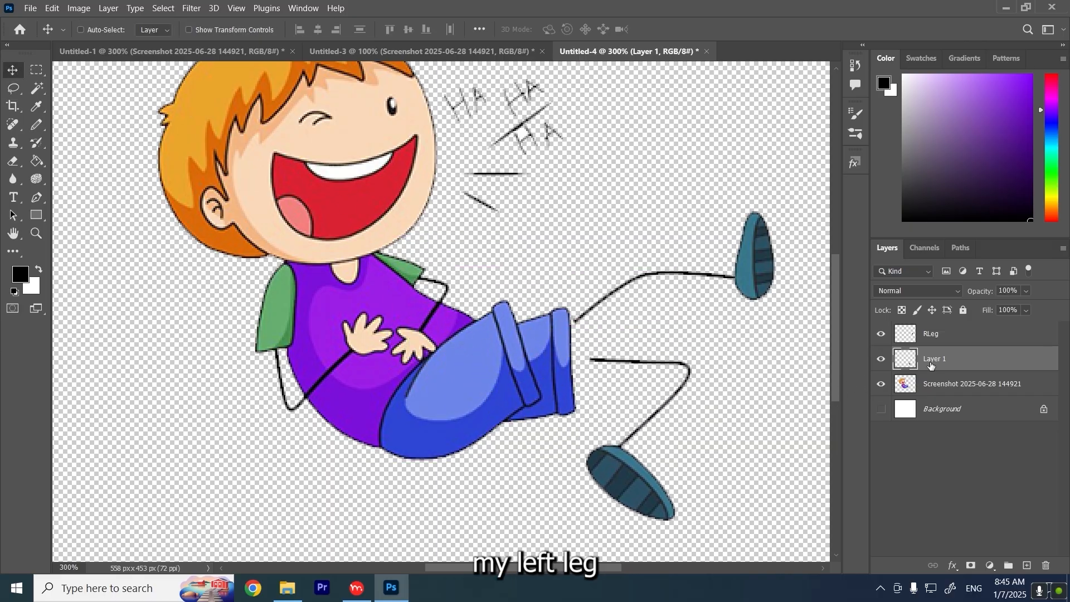
Rename the newly separated leg's layer as LLeg
double_click(932, 359)
type("Le")
key("BackSpace")
key("BackSpace")
type("LLe")
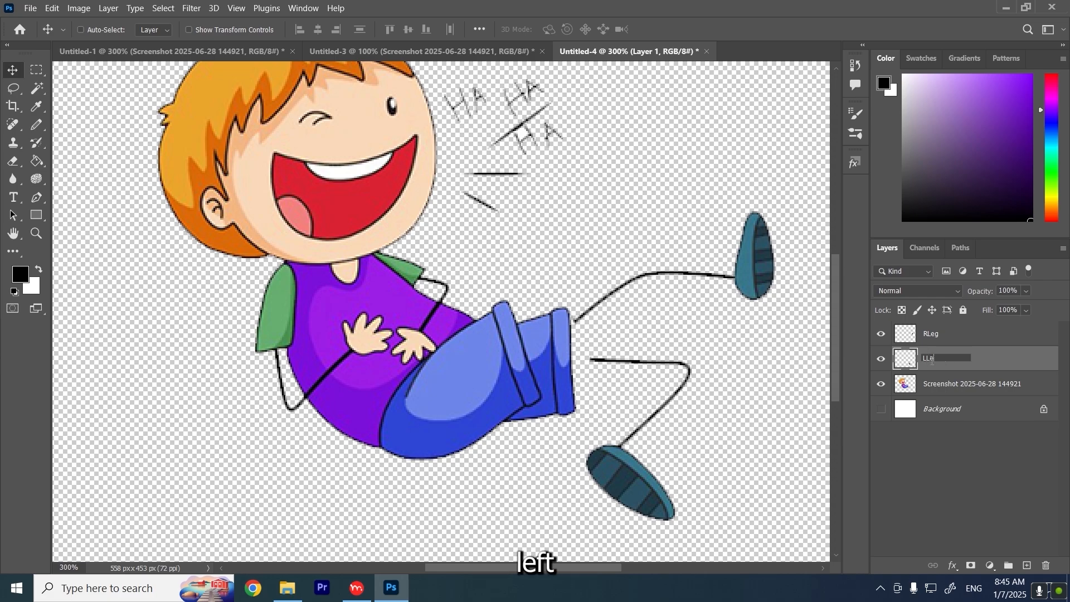
type("g")
key("Return")
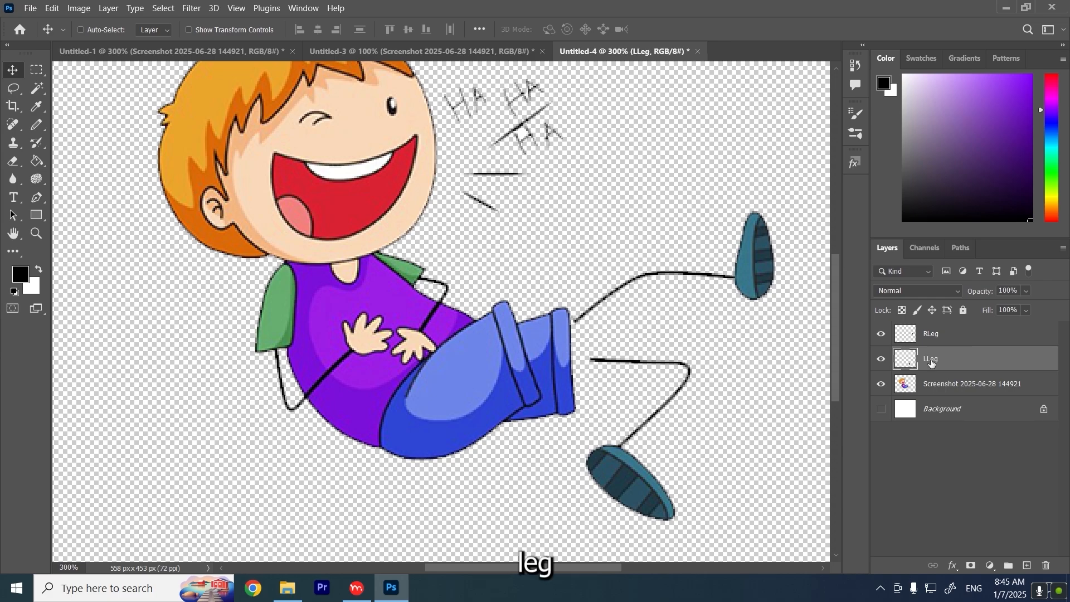
Add a new empty layer above LLeg, leave no layer selected and activate the Lasso tool
left_click(1027, 566)
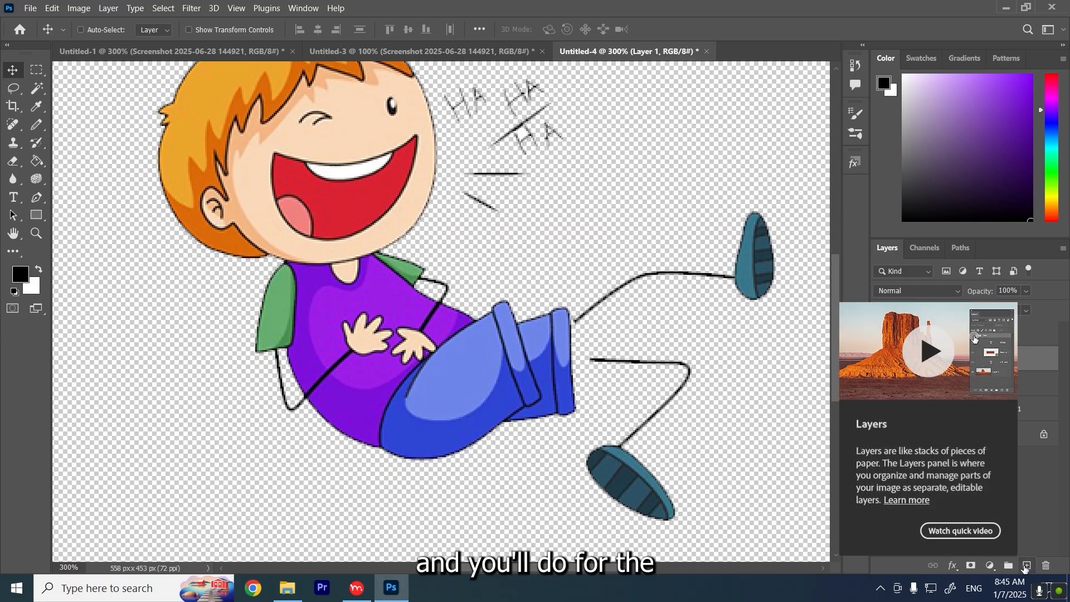
left_click(1035, 507)
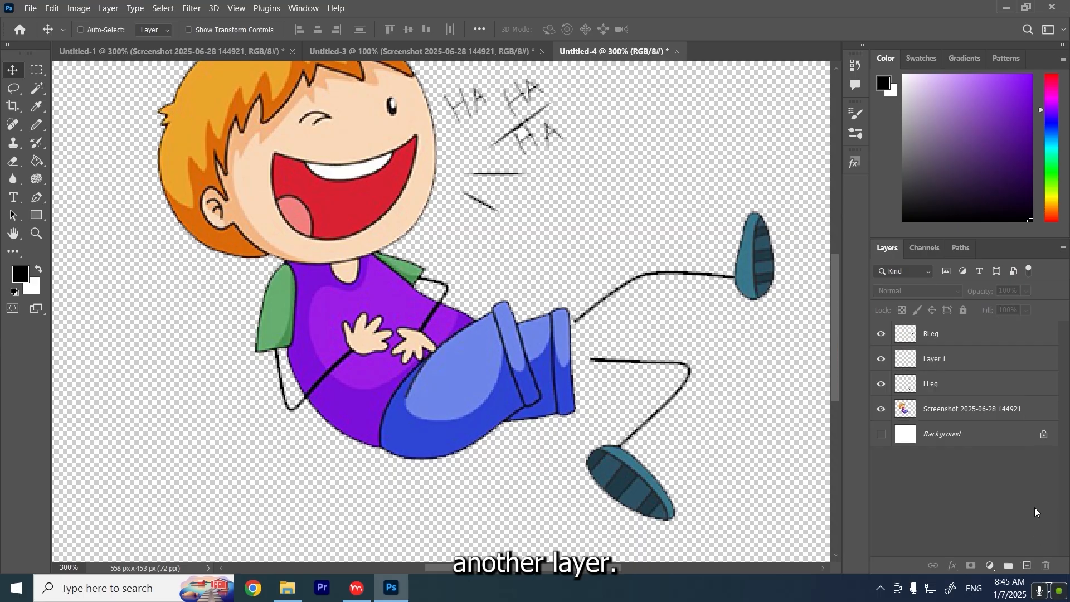
left_click(15, 88)
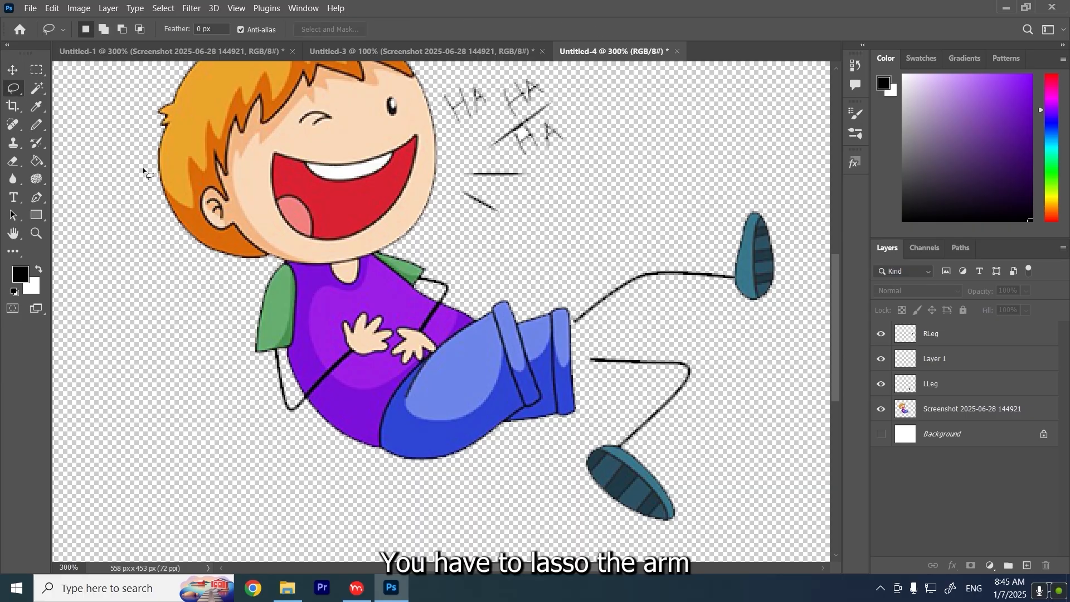
mouse_move(272, 350)
left_mouse_down()
mouse_move(291, 386)
mouse_move(307, 385)
left_mouse_up()
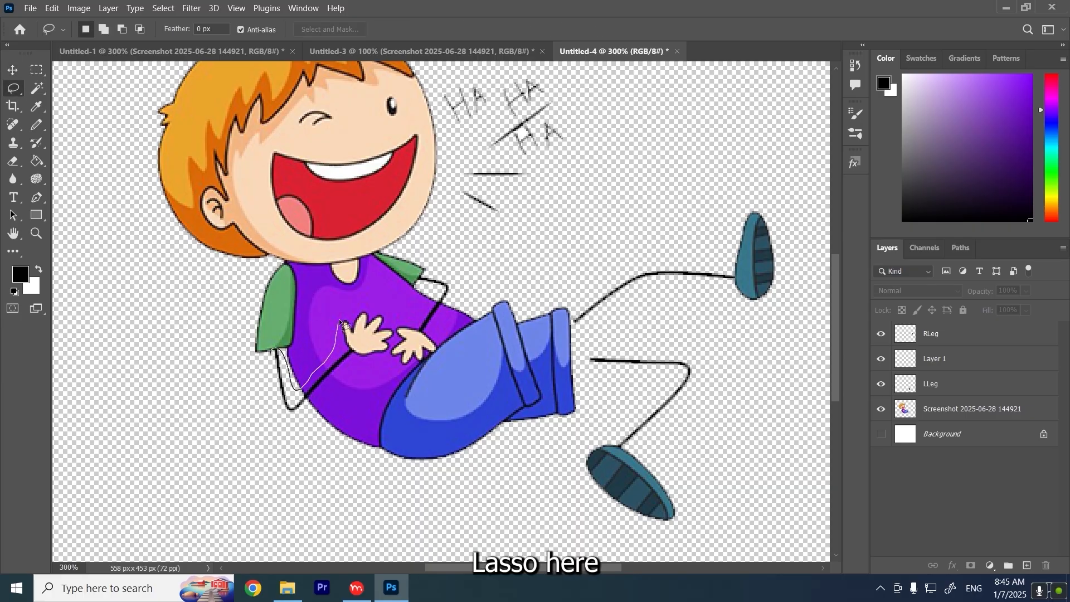
left_click_drag(392, 322, 393, 350)
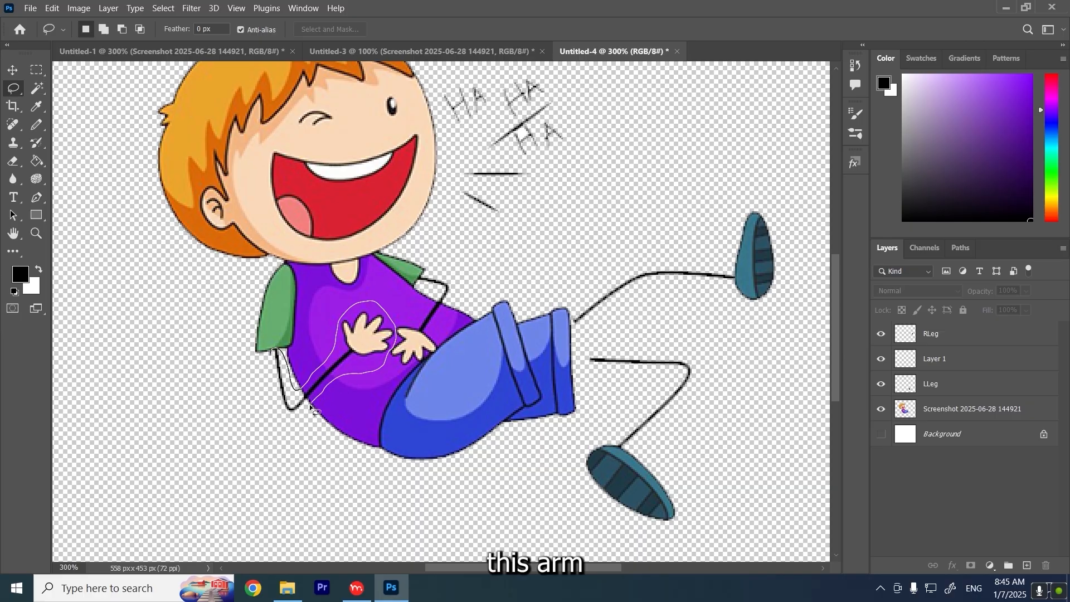
left_click_drag(310, 407, 298, 417)
left_click(259, 364)
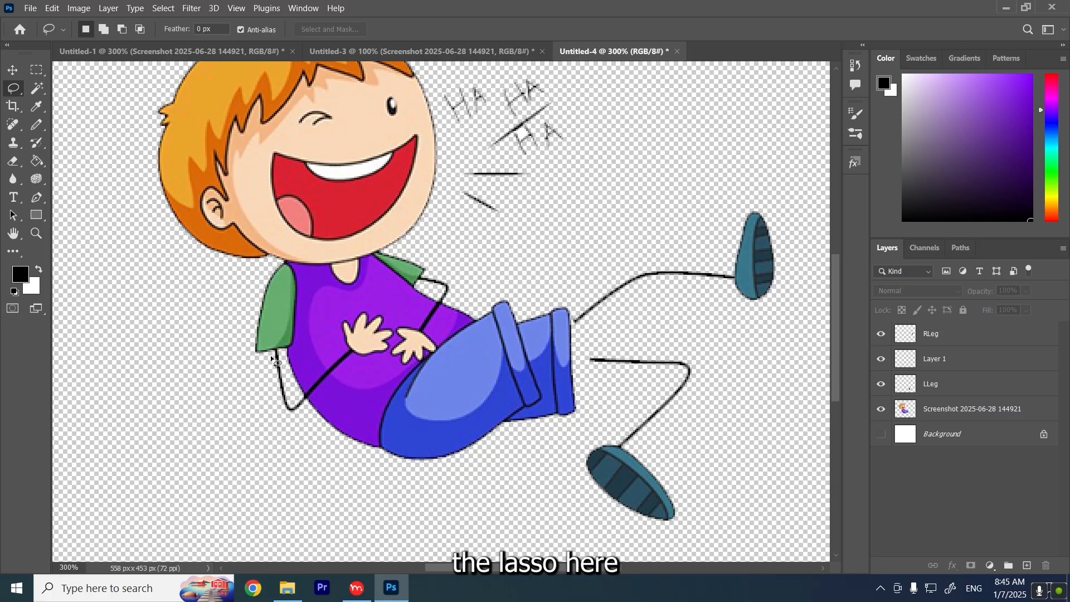
mouse_move(274, 350)
left_mouse_down()
mouse_move(293, 402)
mouse_move(335, 360)
left_mouse_up()
mouse_move(365, 310)
left_mouse_down()
mouse_move(389, 315)
mouse_move(398, 333)
mouse_move(367, 359)
left_mouse_up()
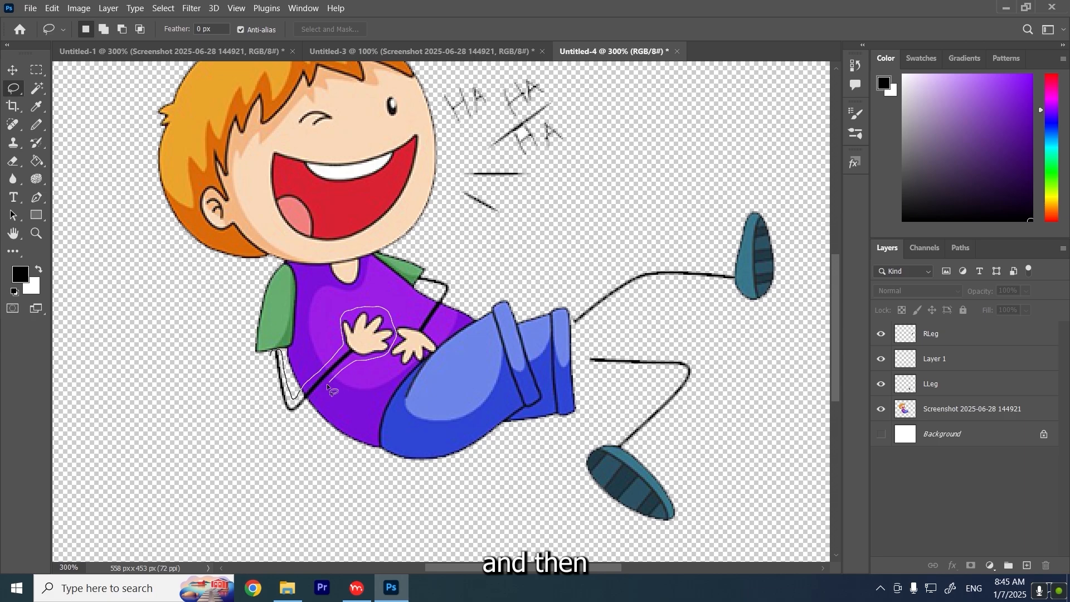
left_click_drag(269, 370, 272, 350)
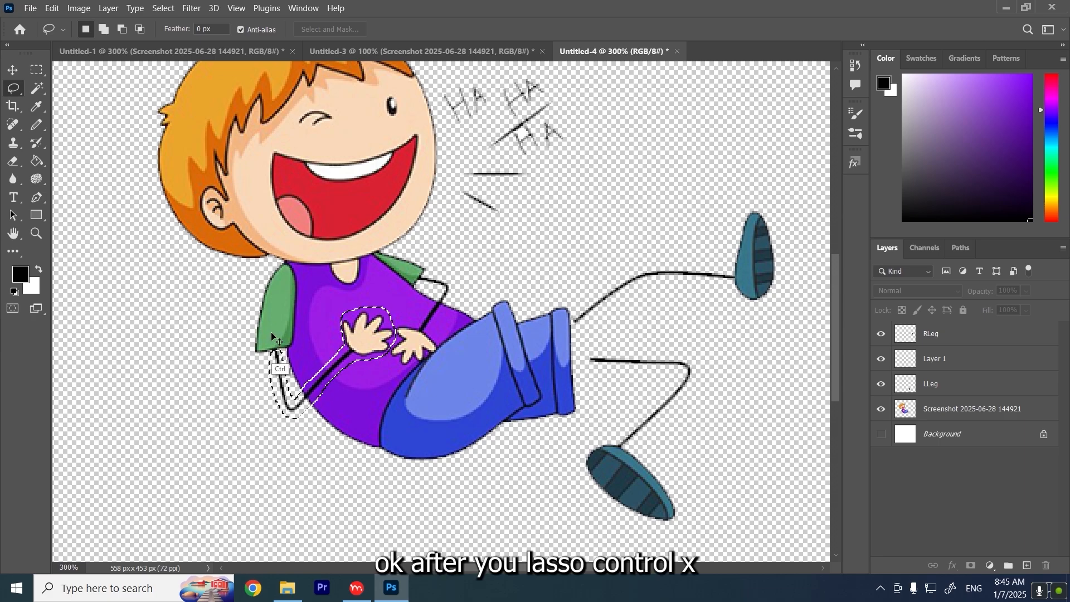
left_click(955, 412)
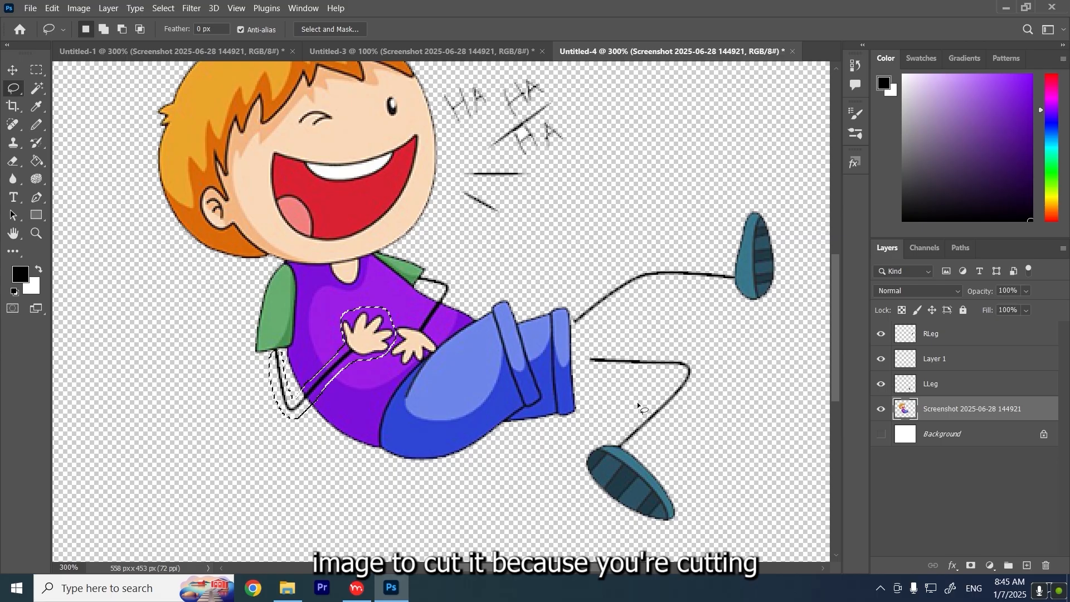
key("ctrl+x")
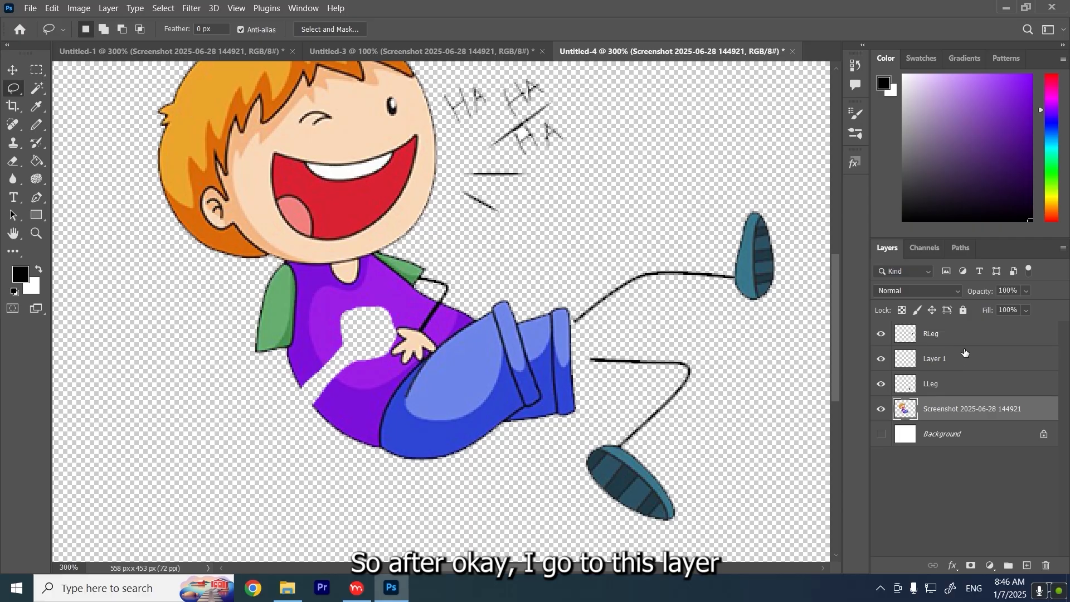
Paste the cut arm and hand onto the empty Layer 1 and move them to the free area below the shirt
left_click(947, 360)
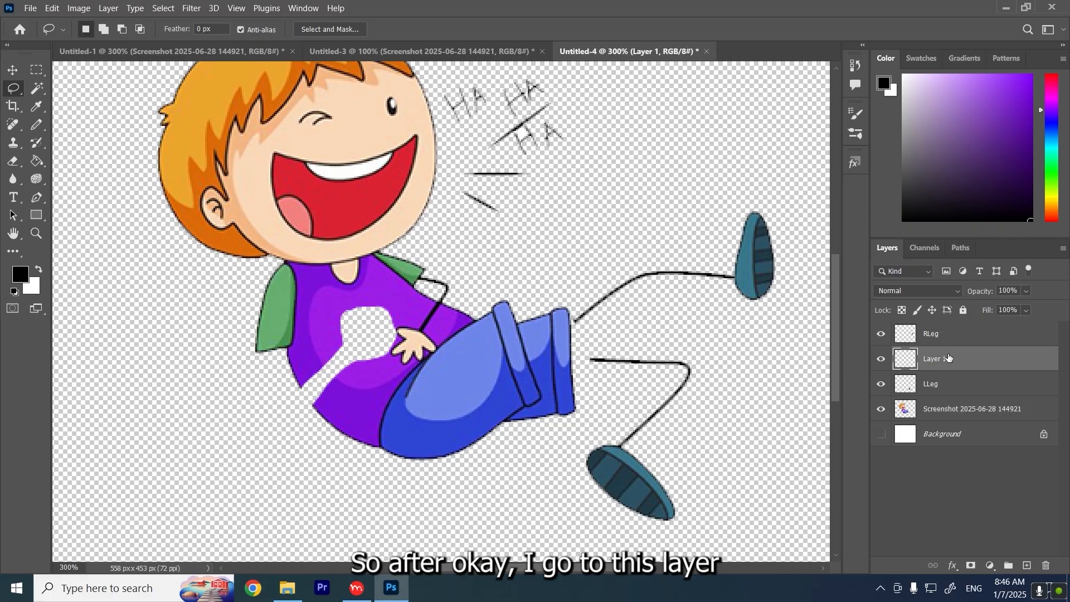
key("ctrl+v")
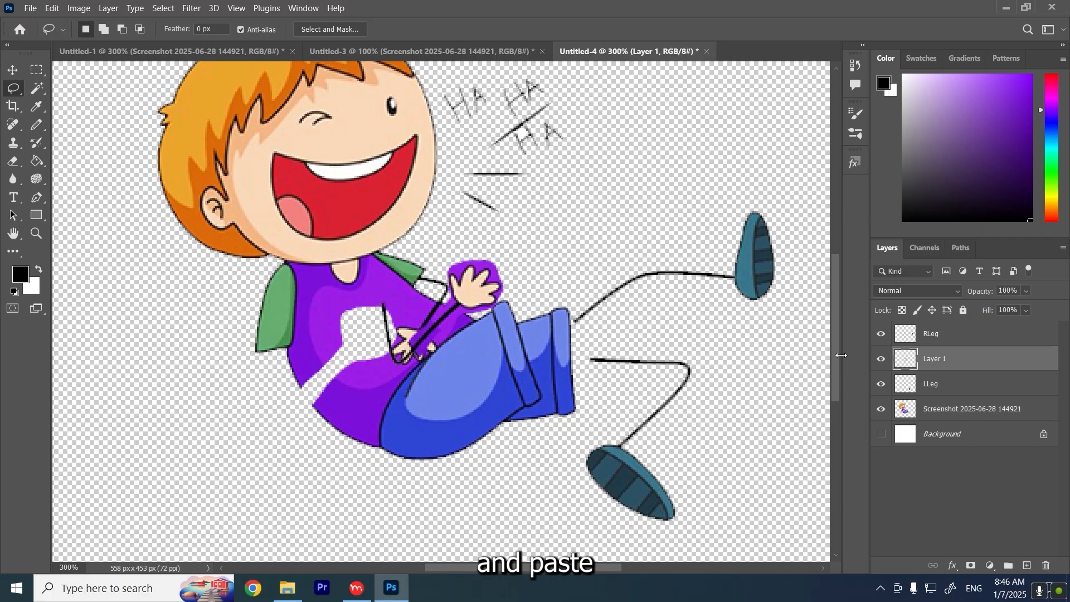
left_click(12, 70)
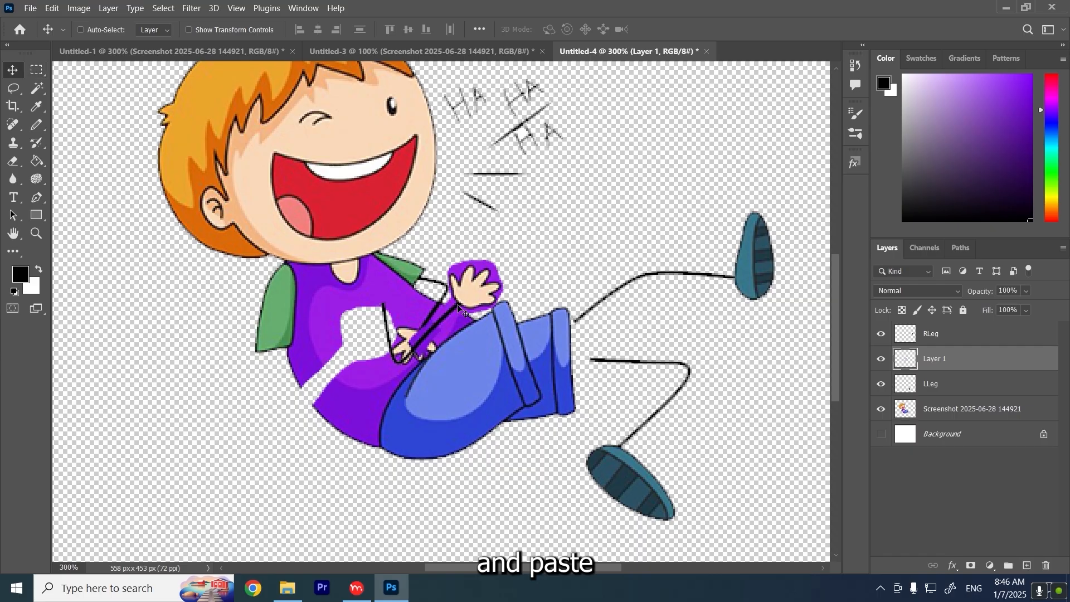
mouse_move(453, 313)
left_mouse_down()
mouse_move(308, 456)
mouse_move(243, 471)
left_mouse_up()
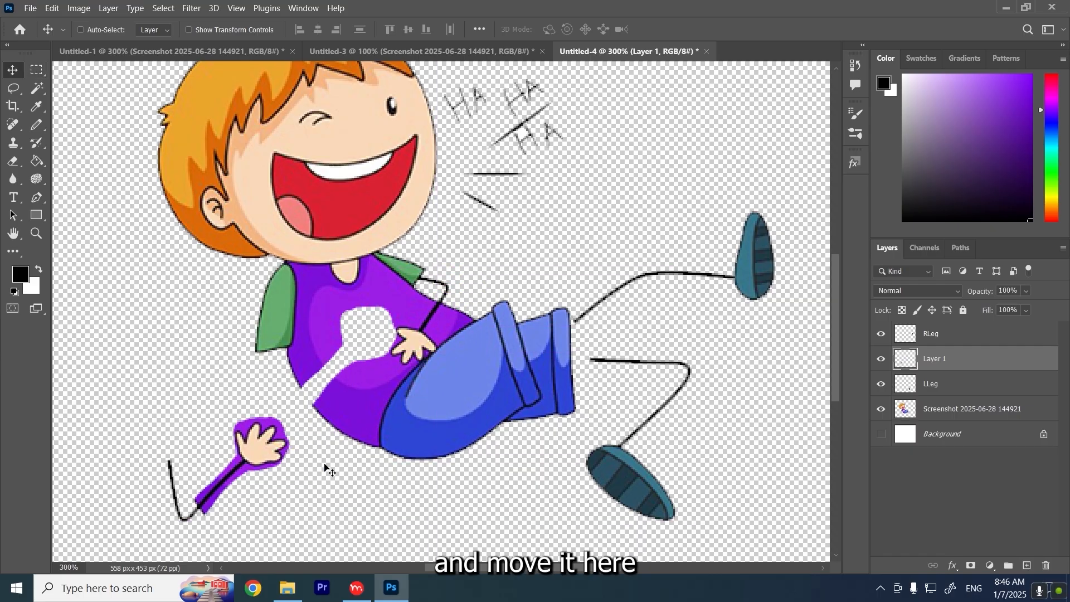
scroll(310, 460, "up", 1)
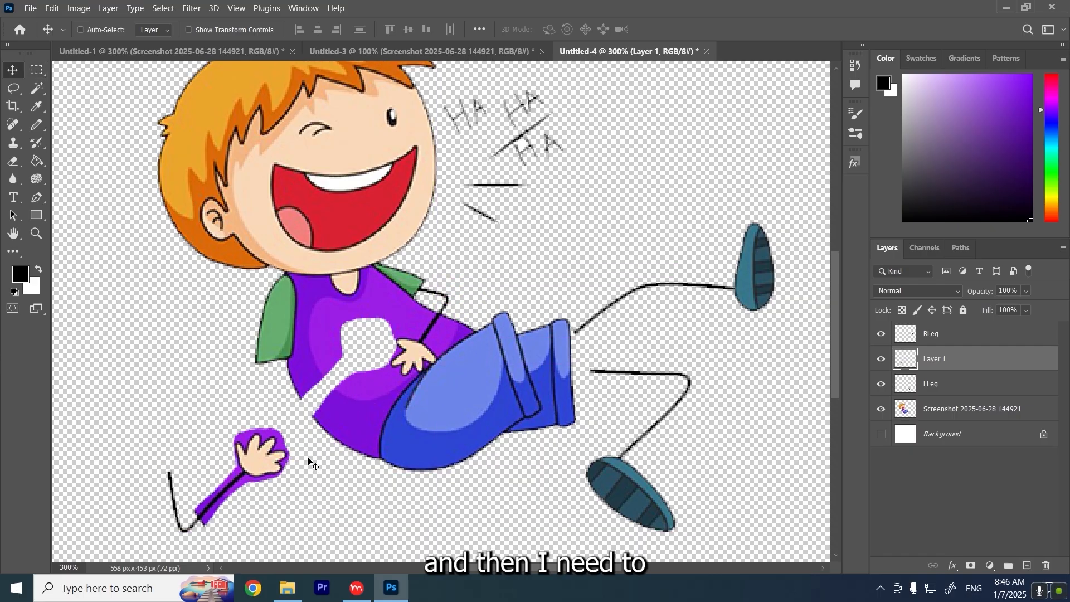
key("ctrl+plus")
left_click_drag(324, 390, 445, 230)
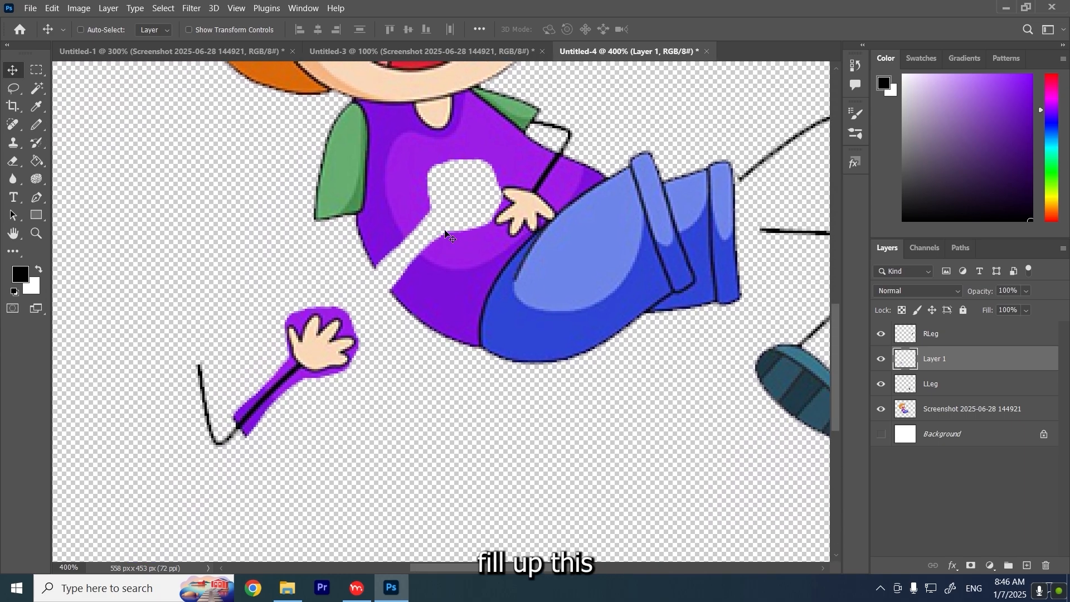
left_click(960, 413)
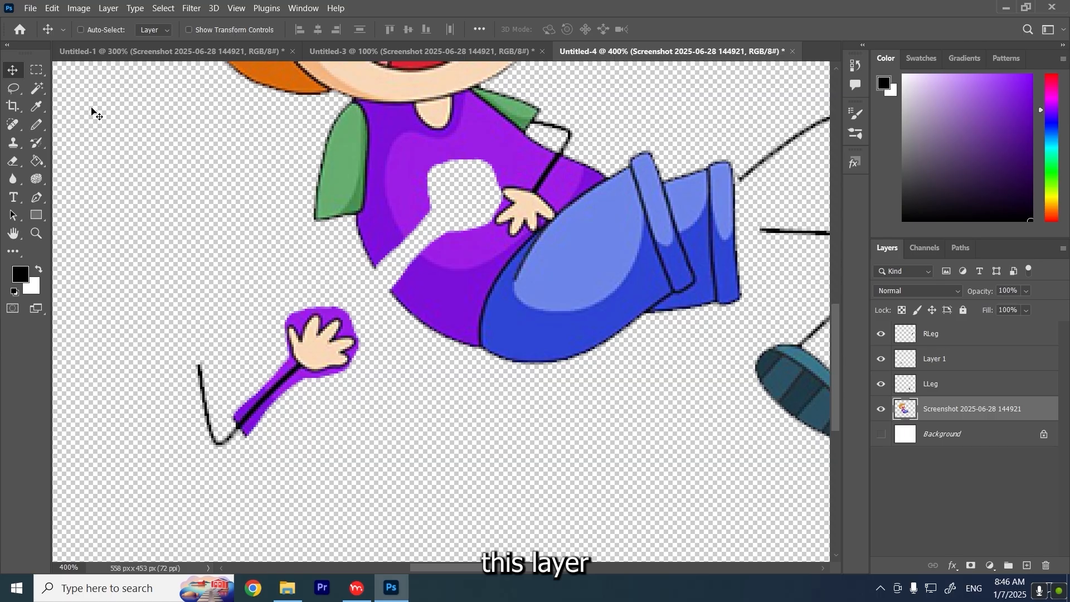
left_click(37, 107)
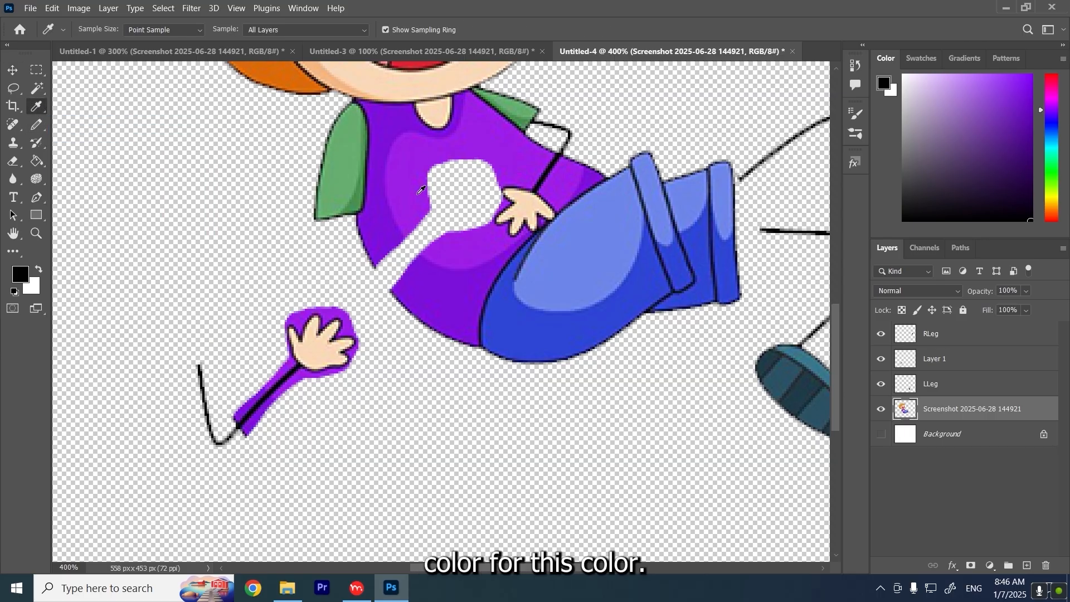
left_click(420, 192)
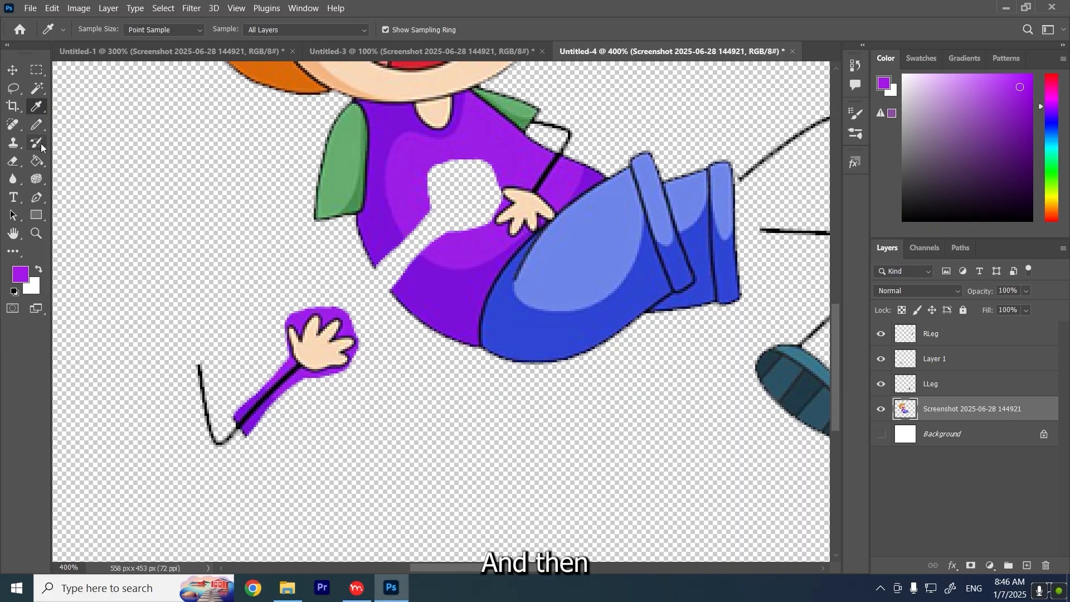
Activate the Brush tool and reduce its brush size to 10 px
left_click(36, 124)
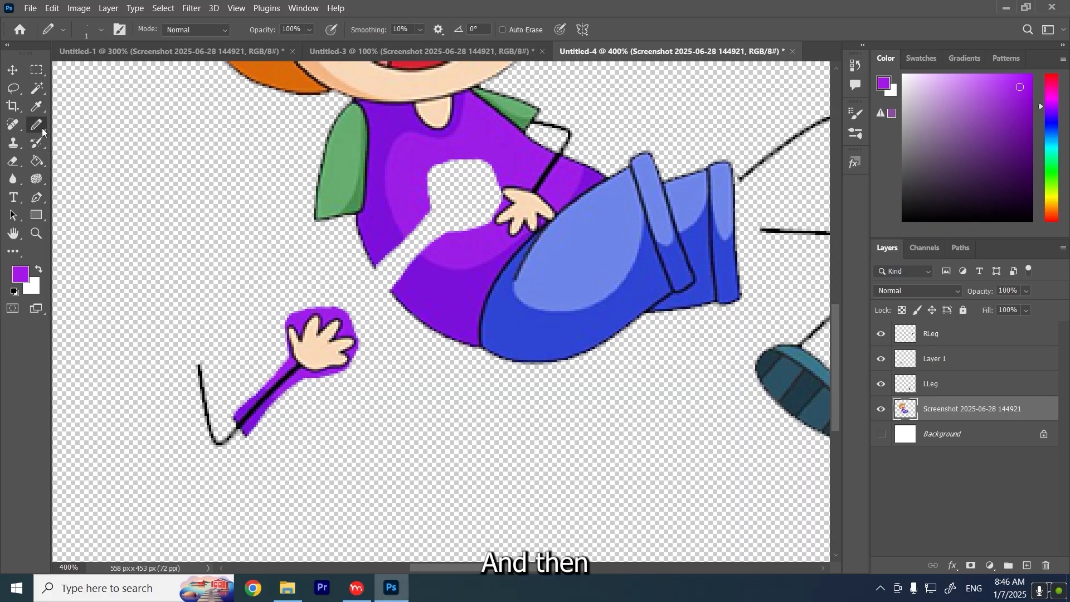
left_click(89, 125)
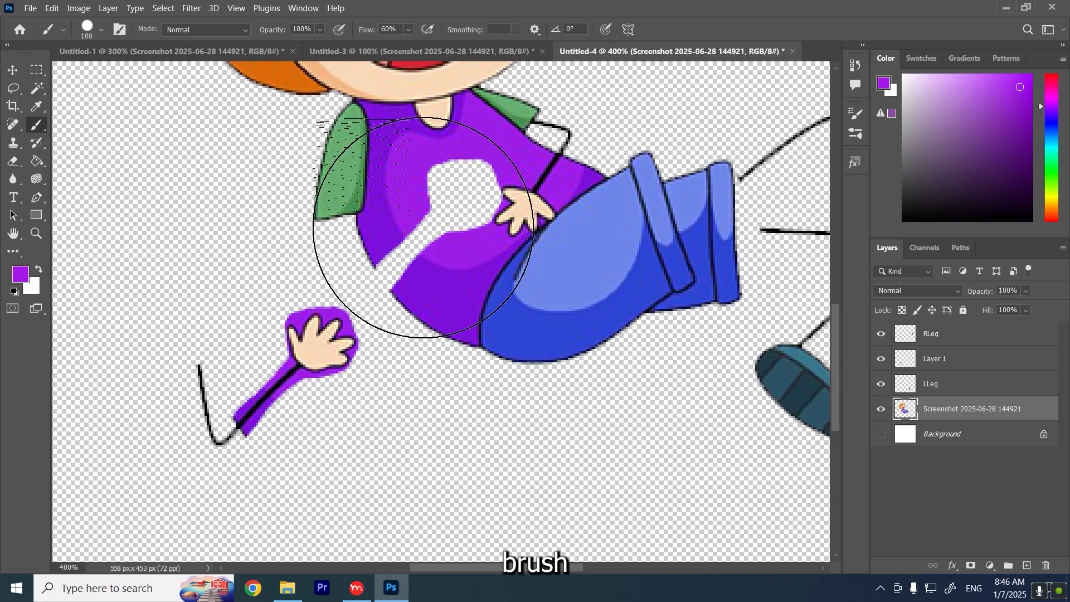
key("bracketleft")
key("bracketleft")
key("bracketleft")
key("bracketleft")
key("bracketleft")
key("bracketleft")
key("bracketleft")
key("bracketleft")
key("bracketleft")
key("bracketleft")
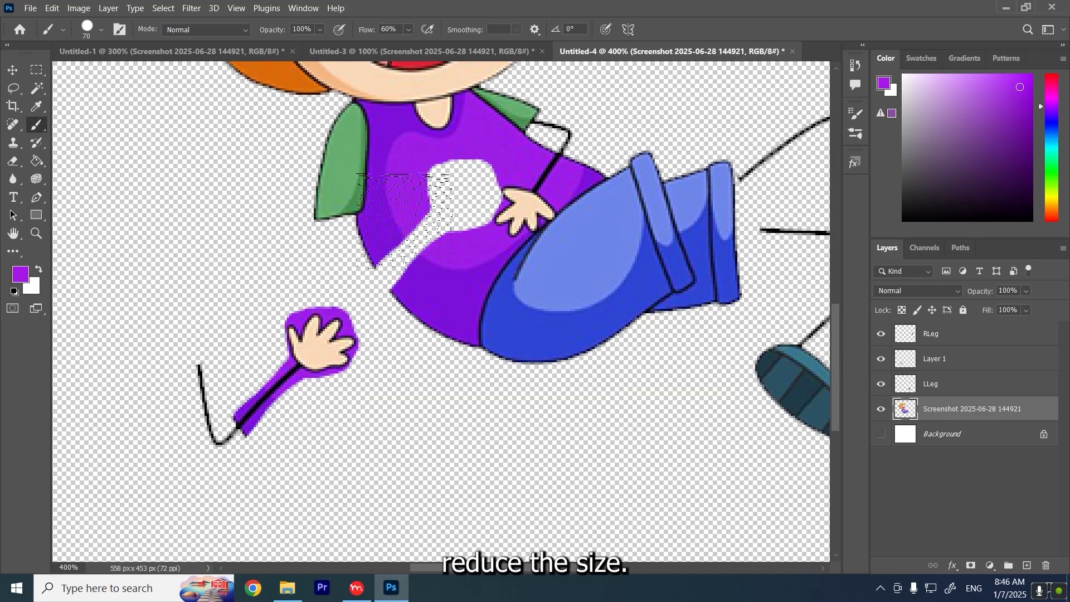
key("bracketleft")
key("bracketleft")
key("bracketleft")
Try painting purple across the gap in the shirt and undo the stroke
left_click_drag(429, 216, 429, 237)
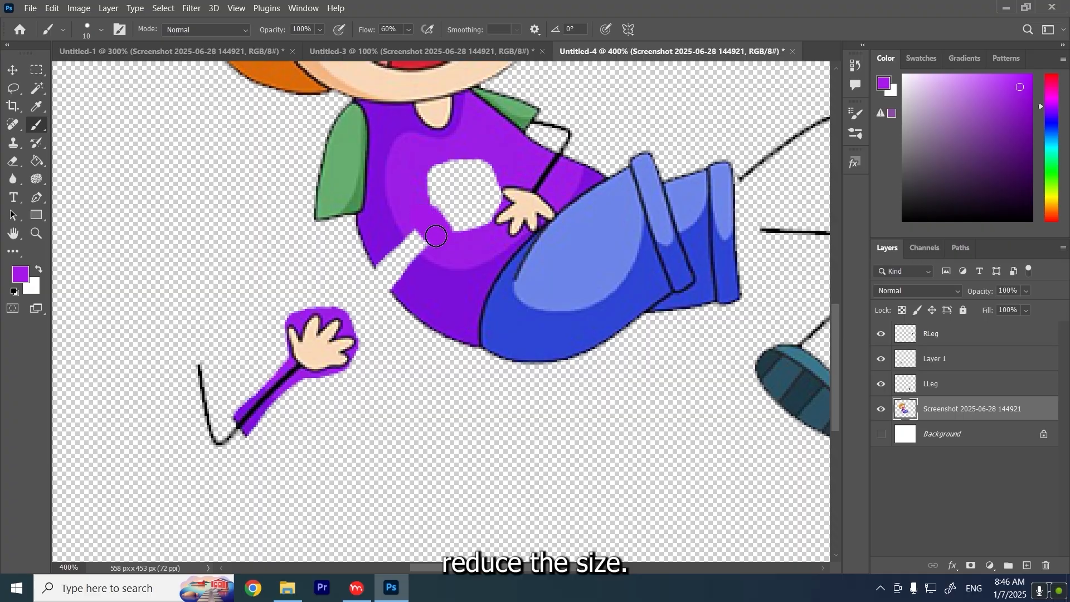
key("ctrl+z")
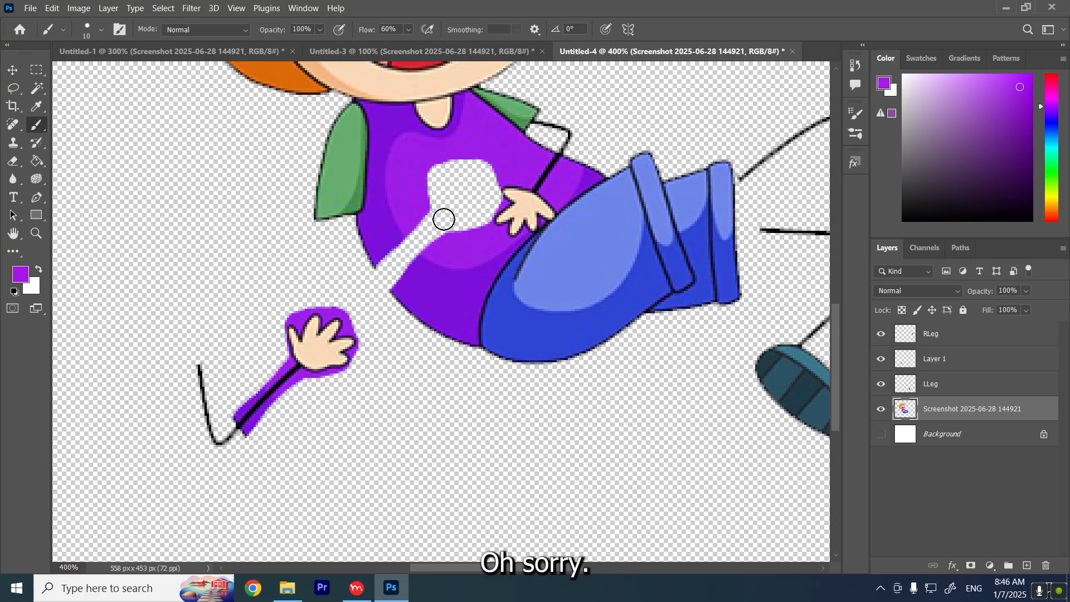
Sample the shirt's lighter purple and brush it over the hole where the hand was, using a 10 px brush
left_click(36, 106)
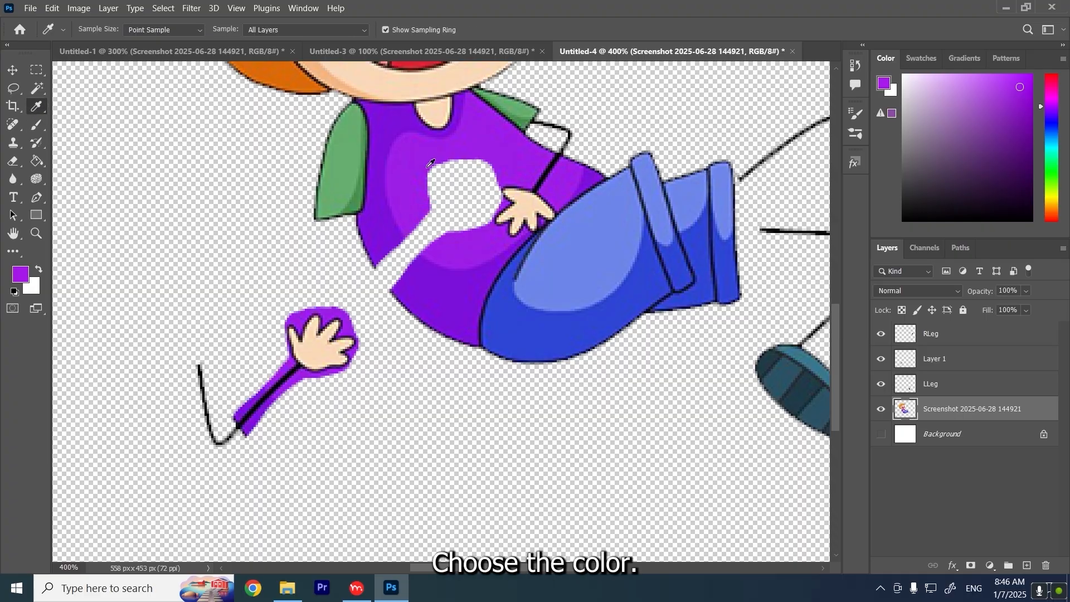
left_click(383, 169)
left_click(39, 123)
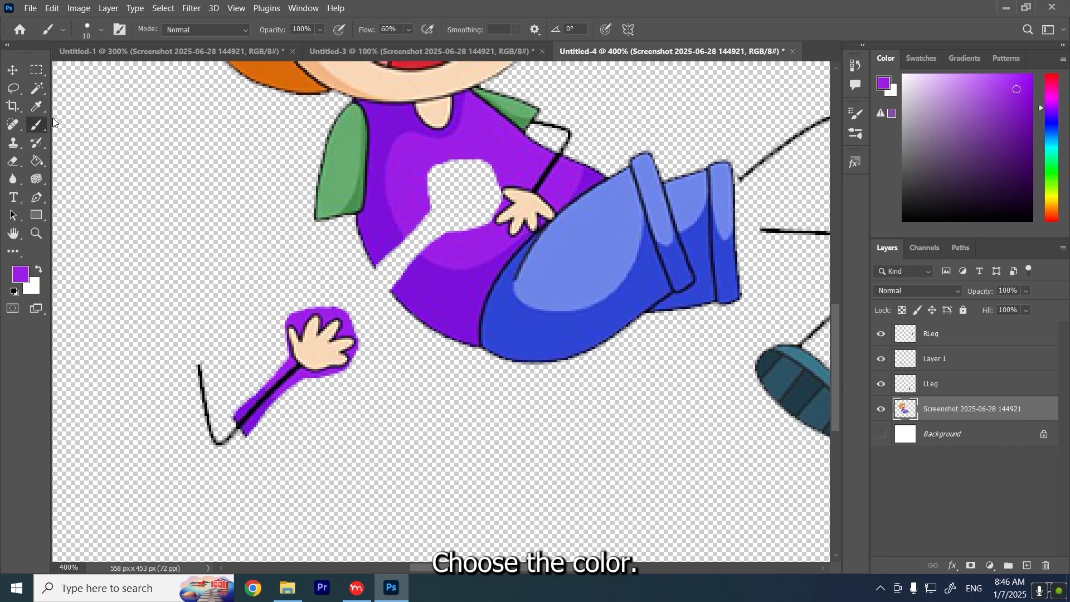
mouse_move(413, 212)
left_mouse_down()
mouse_move(435, 237)
mouse_move(419, 229)
mouse_move(415, 240)
mouse_move(434, 206)
mouse_move(434, 176)
mouse_move(482, 171)
mouse_move(493, 201)
mouse_move(483, 217)
mouse_move(453, 201)
mouse_move(457, 191)
left_mouse_up()
Sample the shirt's darker purple and brush it over the remaining gap at the shirt's lower edge
left_click(37, 106)
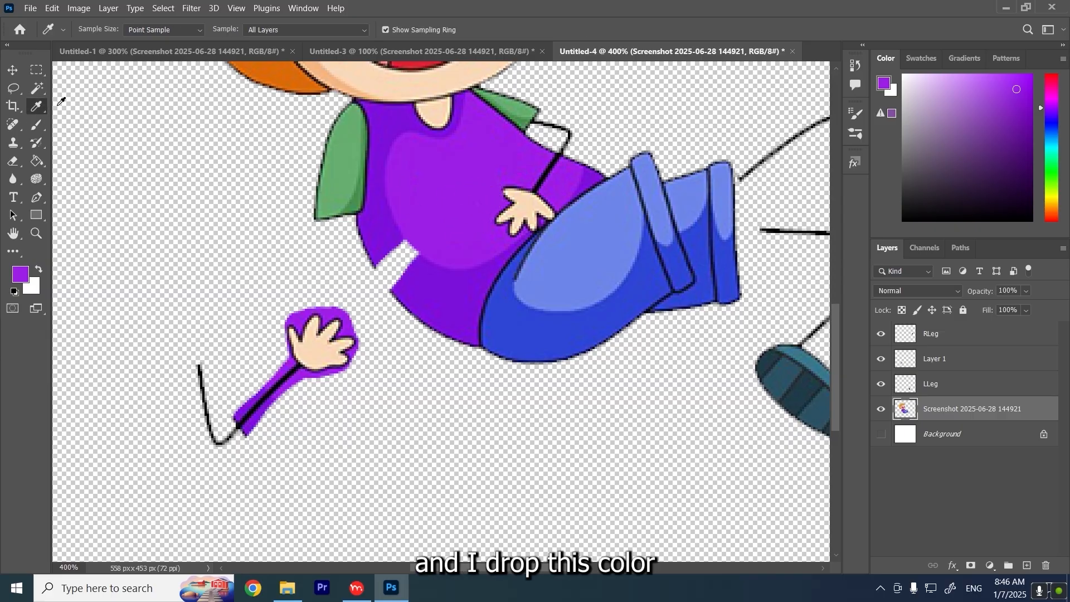
left_click(392, 240)
left_click(37, 125)
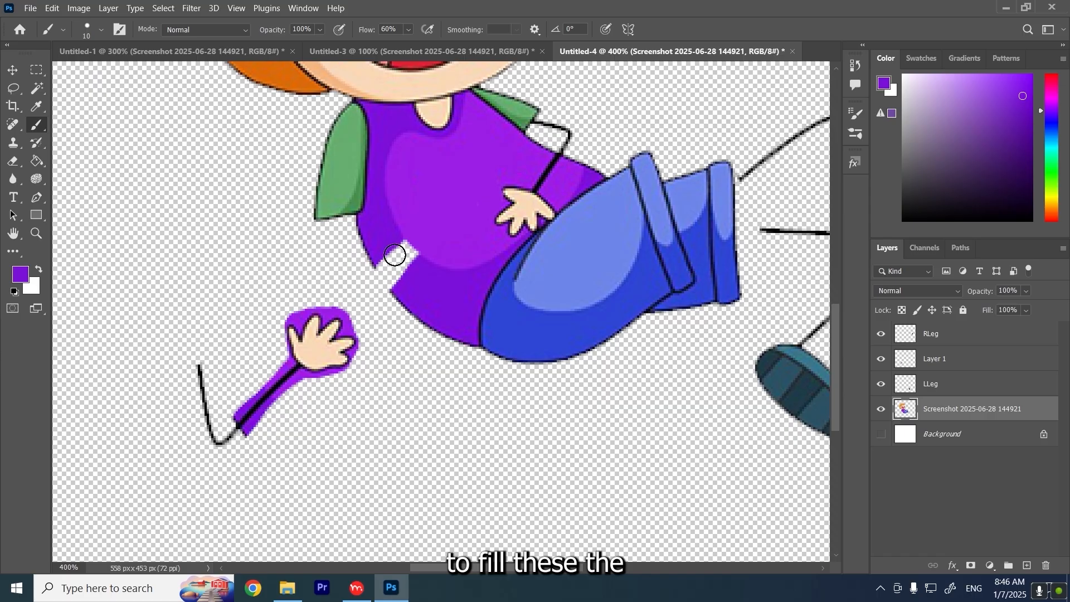
mouse_move(395, 255)
left_mouse_down()
mouse_move(413, 248)
mouse_move(394, 258)
mouse_move(400, 279)
left_mouse_up()
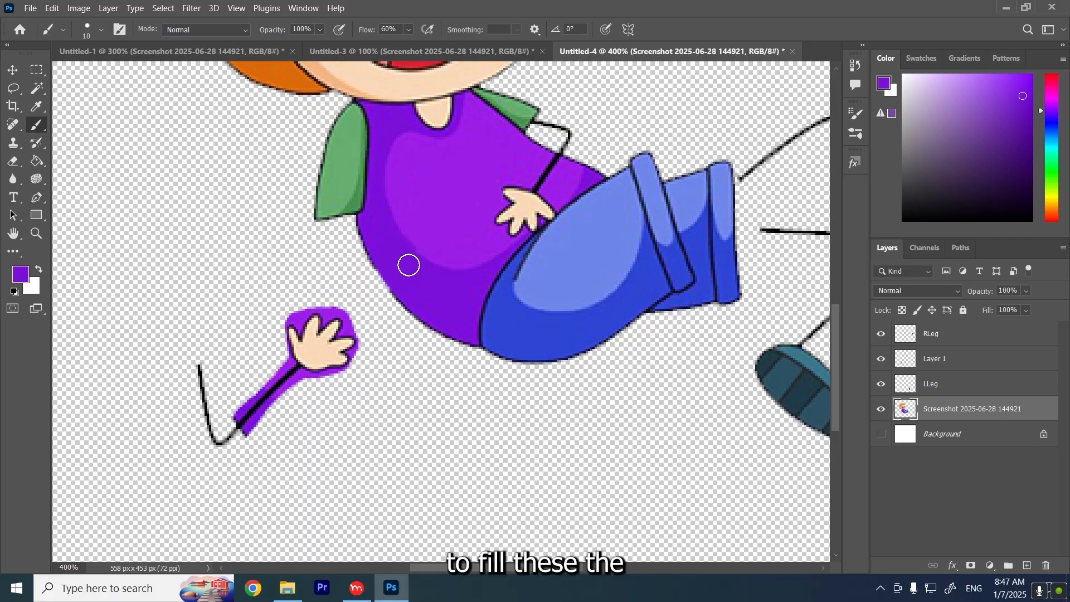
Redraw the missing outline along the repaired shirt edge in black with the 1 px Pencil tool
right_click(41, 127)
left_click(85, 137)
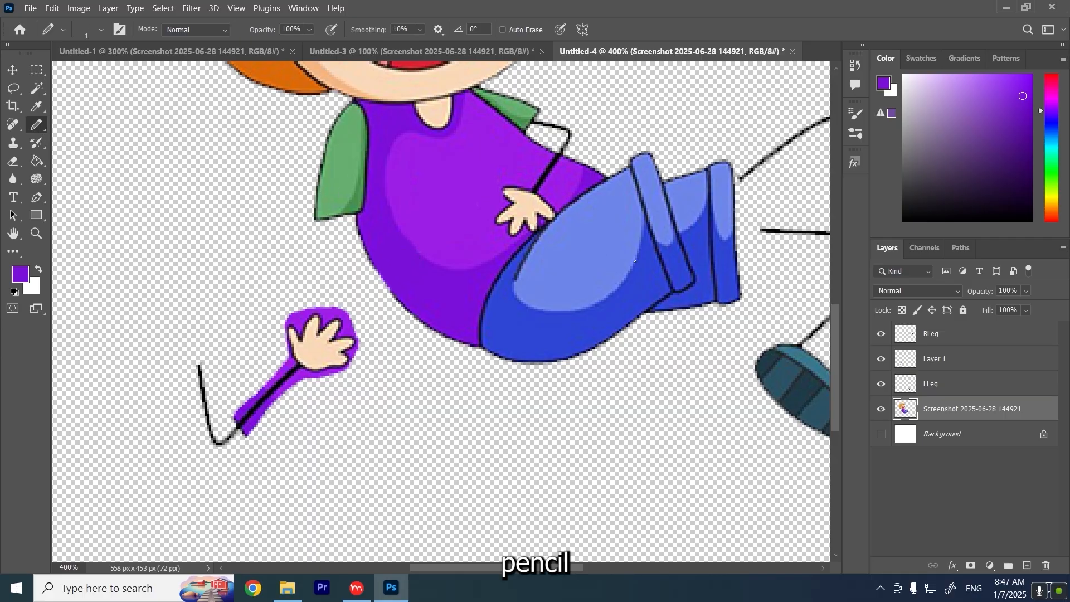
left_click_drag(1023, 107, 1031, 219)
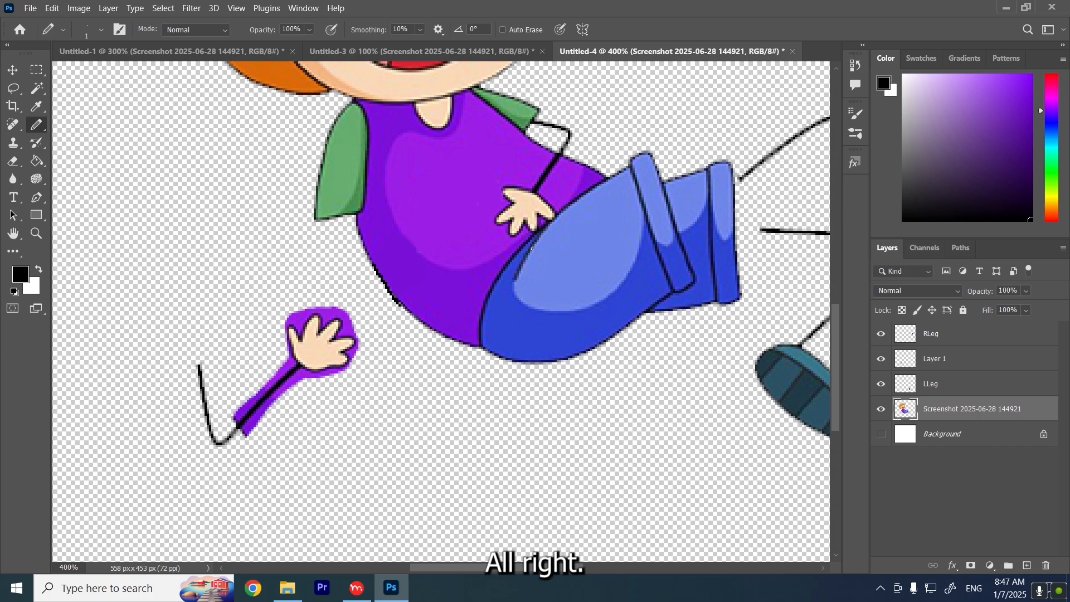
Identify the arm layer by toggling the visibility of Layer 1, and rename that layer RArm
left_click(882, 361)
left_click(882, 361)
left_click(942, 361)
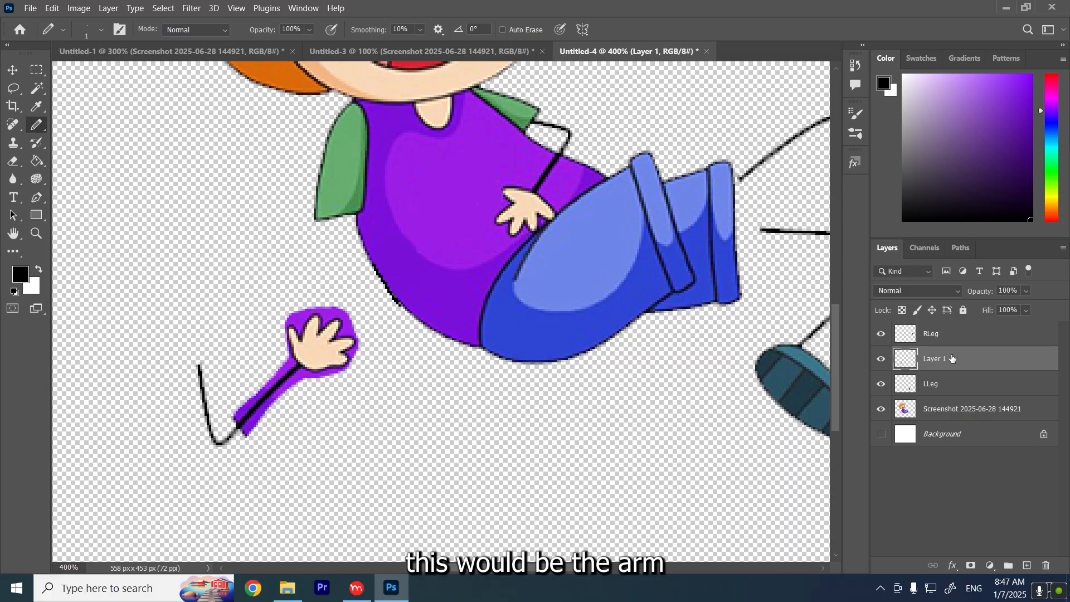
double_click(953, 358)
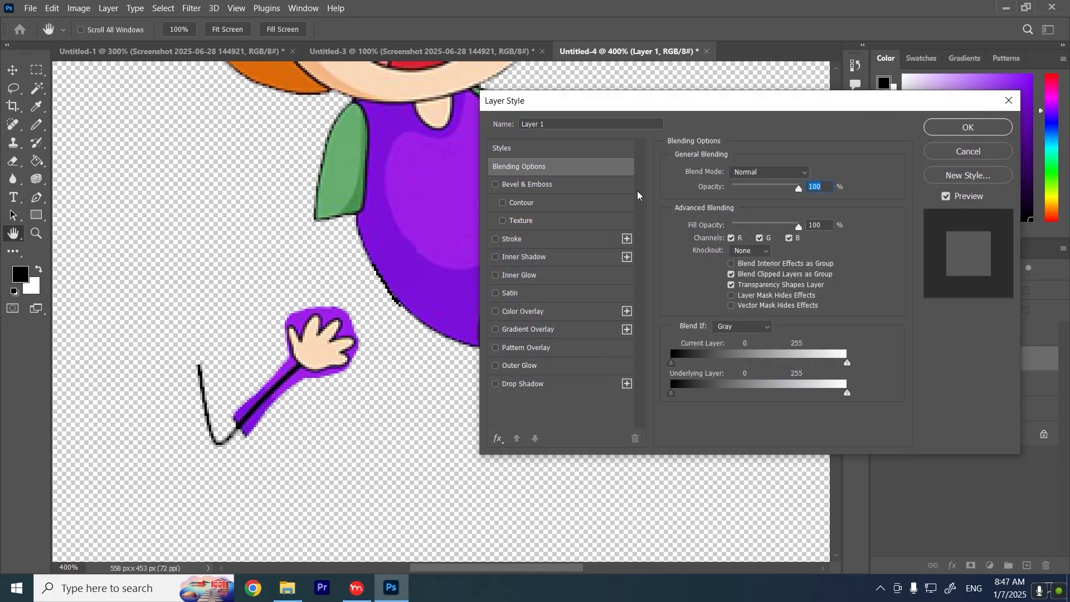
left_click_drag(542, 126, 489, 122)
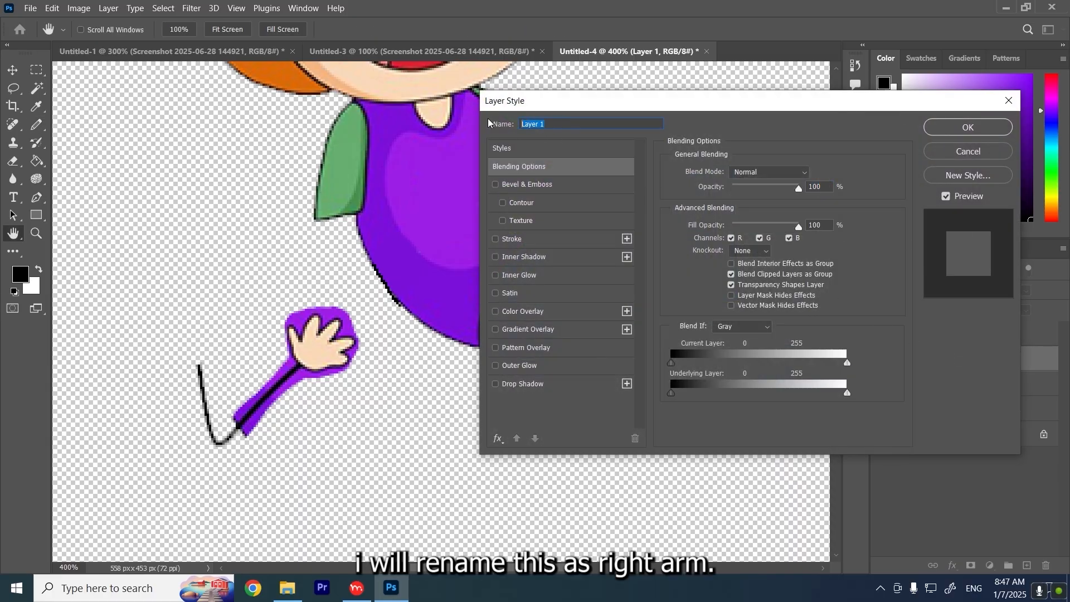
type("RArm")
key("Return")
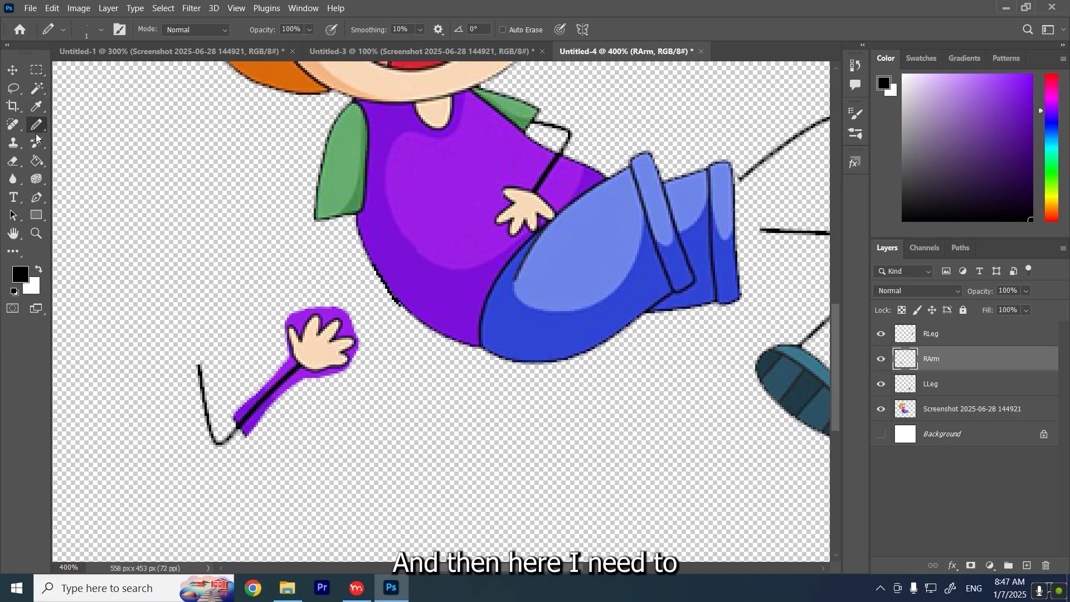
Try erasing the purple at the lower end of the cut forearm with the Eraser reduced to 9 px
left_click(14, 162)
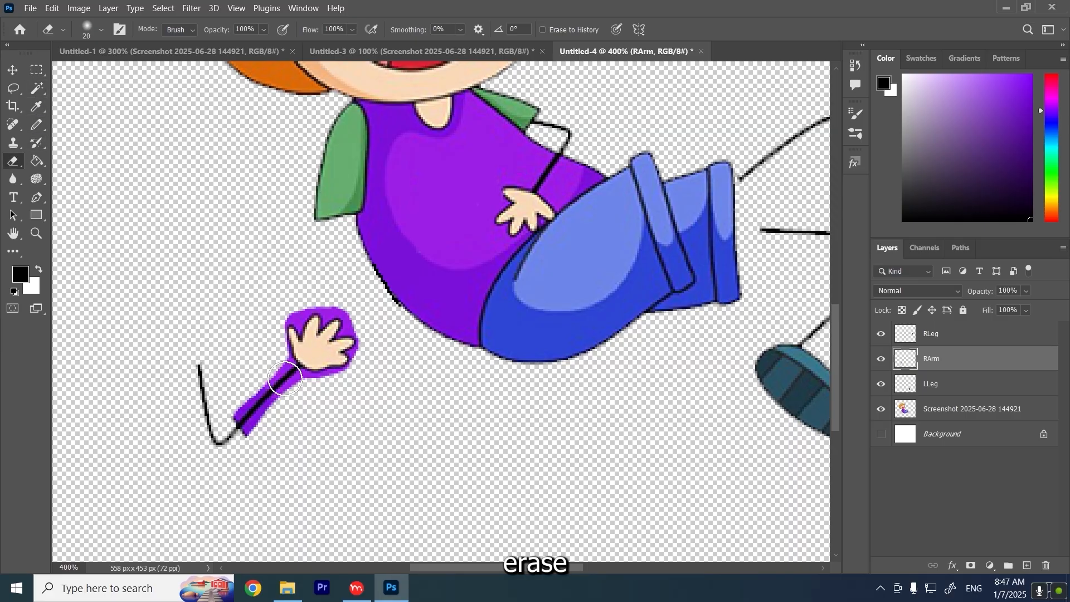
scroll(280, 407, "up", 3)
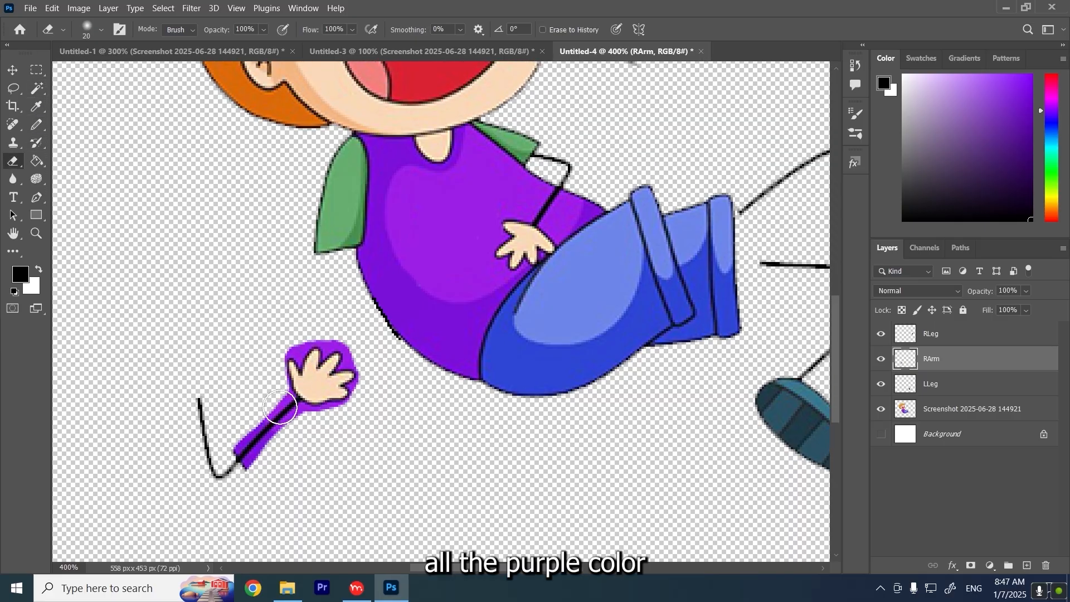
key("ctrl+plus")
key("ctrl+plus")
left_click_drag(279, 408, 322, 145)
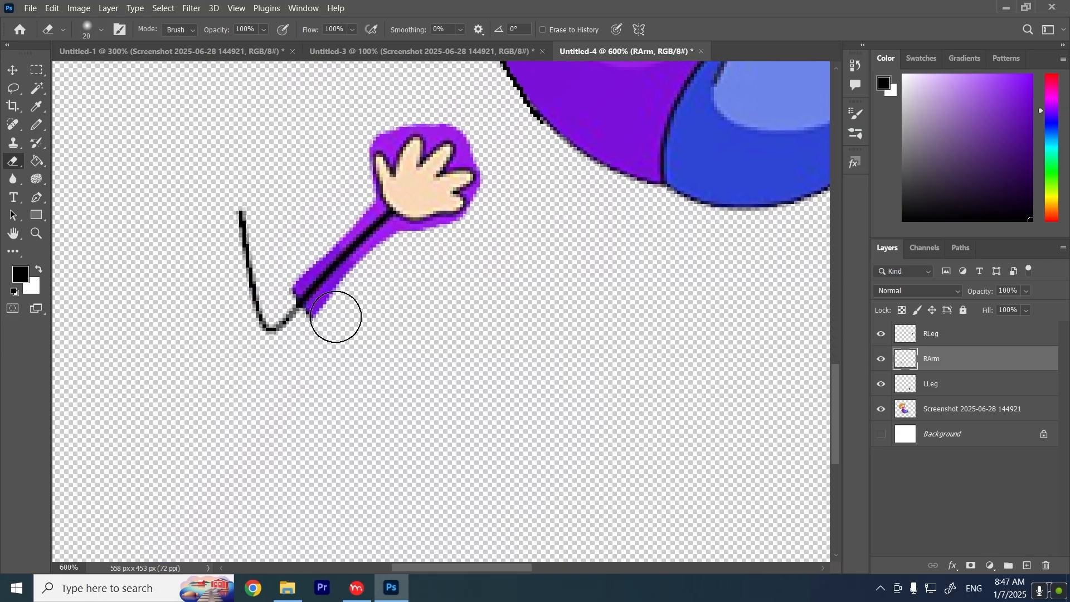
key("bracketleft")
key("bracketleft")
key("bracketleft")
mouse_move(337, 316)
left_mouse_down()
mouse_move(323, 308)
mouse_move(315, 319)
left_mouse_up()
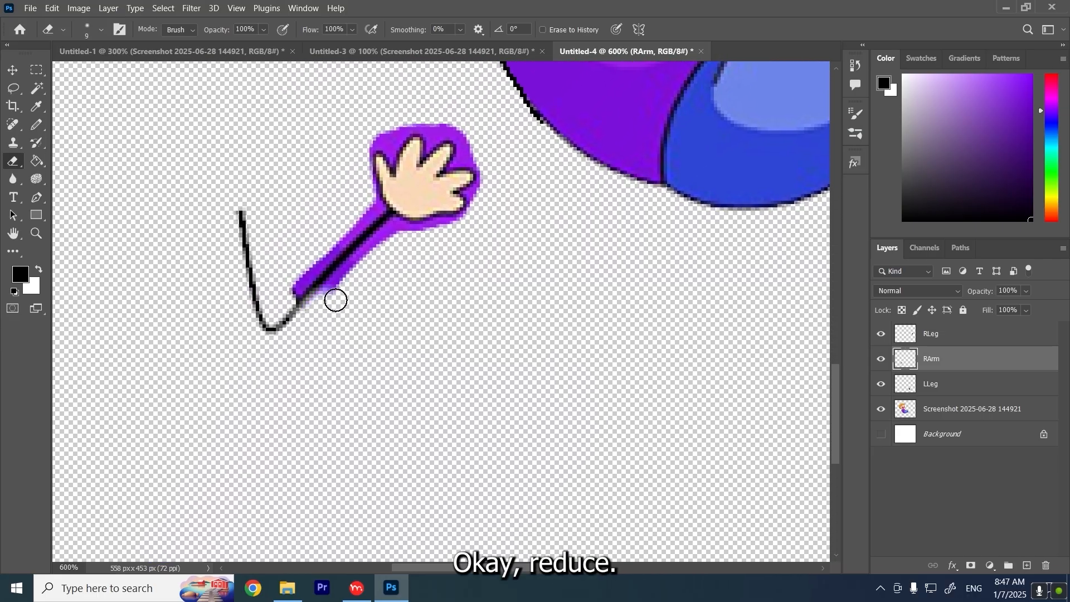
Try erasing the purple along the forearm's underside, reducing the Eraser to 3 px, and undo all the erasing
key("bracketright")
key("bracketright")
key("bracketleft")
key("bracketleft")
key("bracketleft")
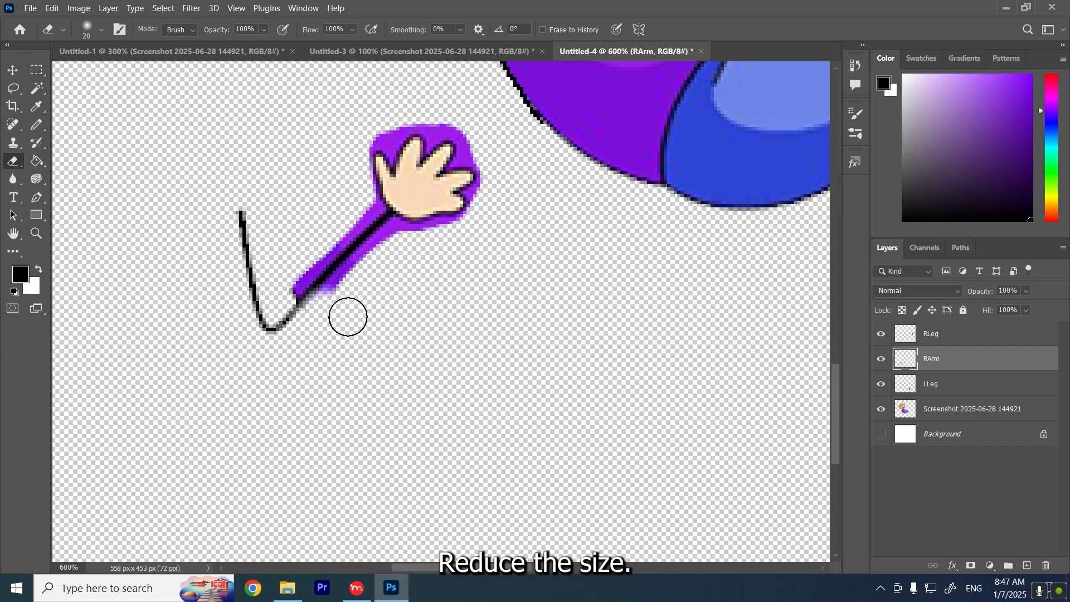
mouse_move(346, 287)
left_mouse_down()
mouse_move(372, 253)
mouse_move(372, 266)
left_mouse_up()
key("bracketleft")
key("bracketleft")
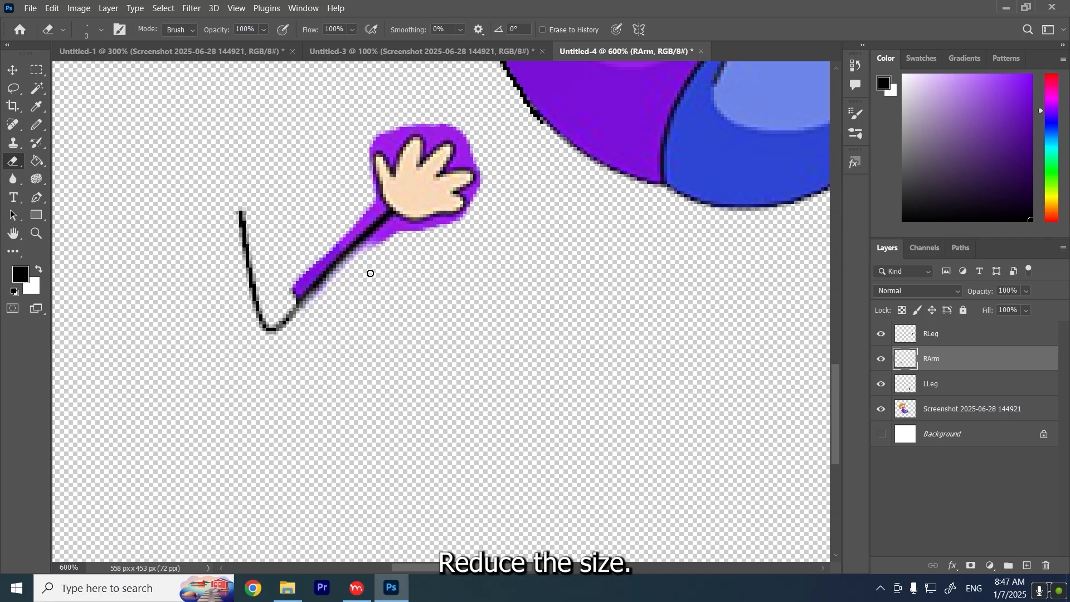
left_click_drag(378, 253, 389, 231)
key("ctrl+z")
key("ctrl+z")
key("ctrl+z")
key("ctrl+z")
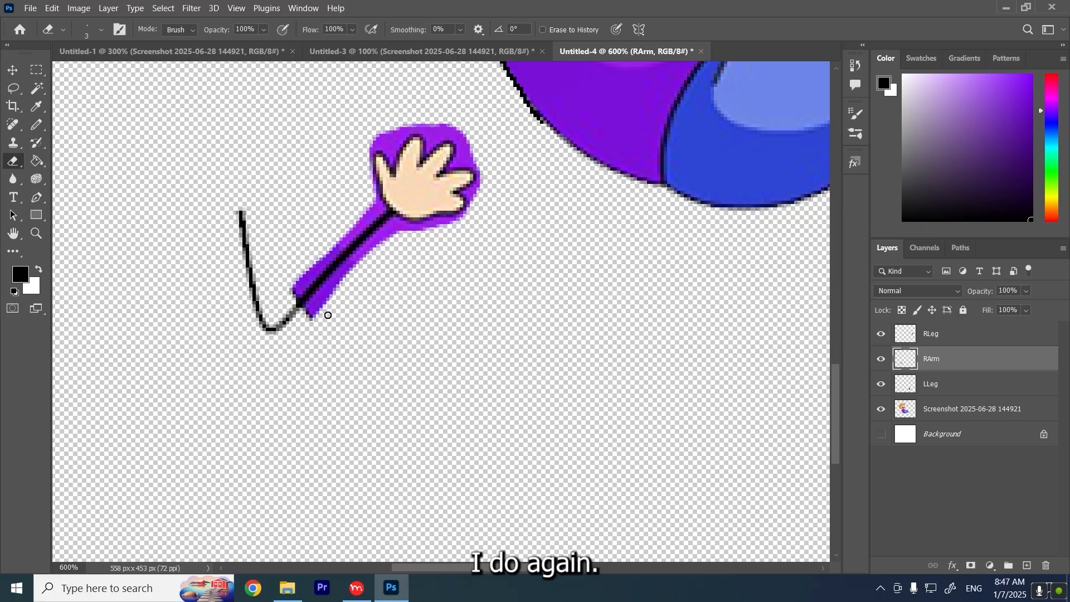
Try erasing the purple below the forearm and around the fingers with a 2 px Eraser, and undo the strokes
mouse_move(327, 315)
left_mouse_down()
mouse_move(306, 306)
mouse_move(329, 301)
mouse_move(320, 290)
mouse_move(309, 303)
mouse_move(357, 254)
mouse_move(396, 223)
mouse_move(438, 222)
mouse_move(468, 194)
mouse_move(456, 164)
mouse_move(464, 138)
mouse_move(441, 130)
mouse_move(433, 143)
mouse_move(422, 128)
mouse_move(449, 123)
left_mouse_up()
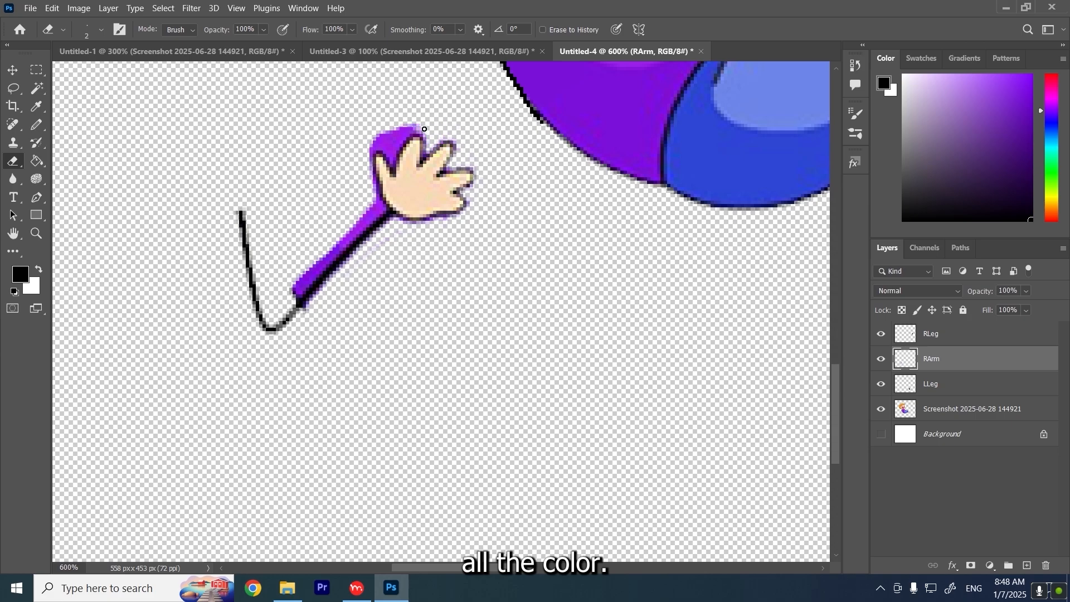
left_click_drag(424, 129, 386, 133)
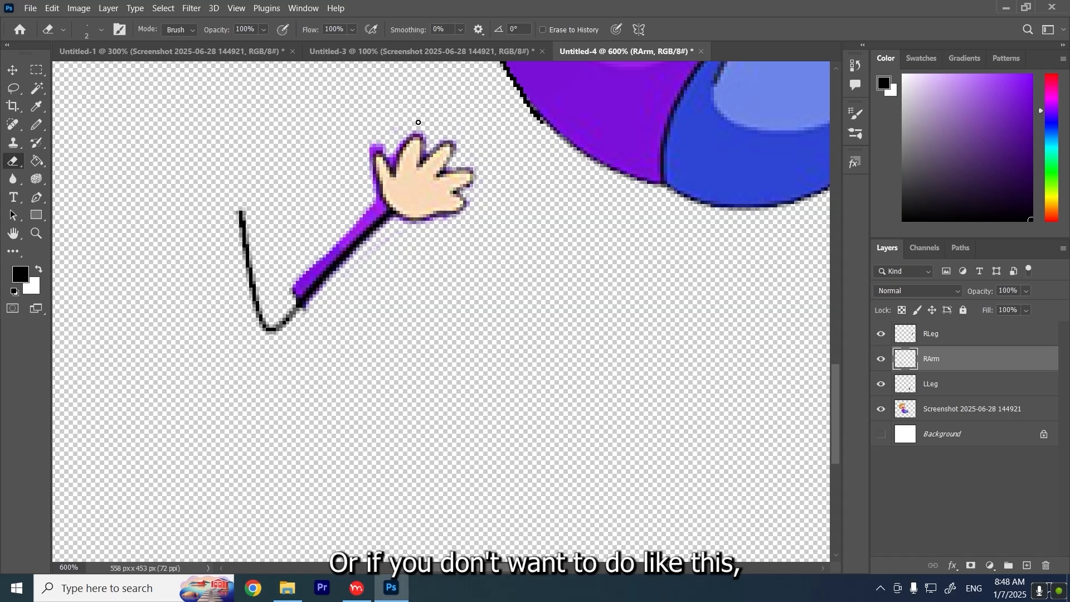
key("ctrl+z")
key("ctrl+z")
key("ctrl+z")
key("ctrl+z")
key("ctrl+z")
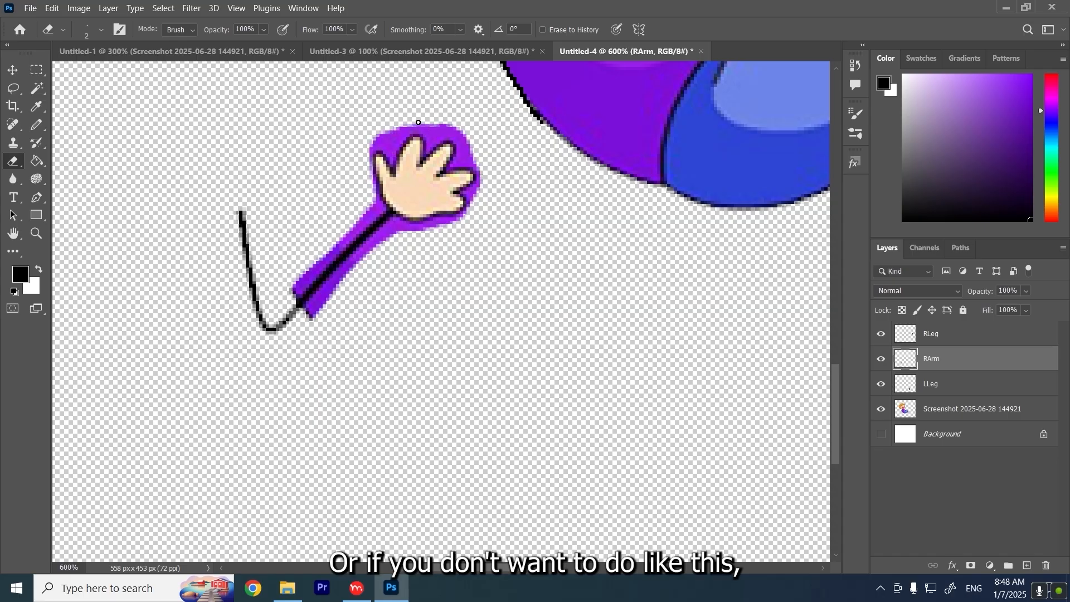
Select the purple areas on both sides of the forearm with the Magic Wand at tolerance 30 and delete them
left_click(38, 89)
left_click(376, 216)
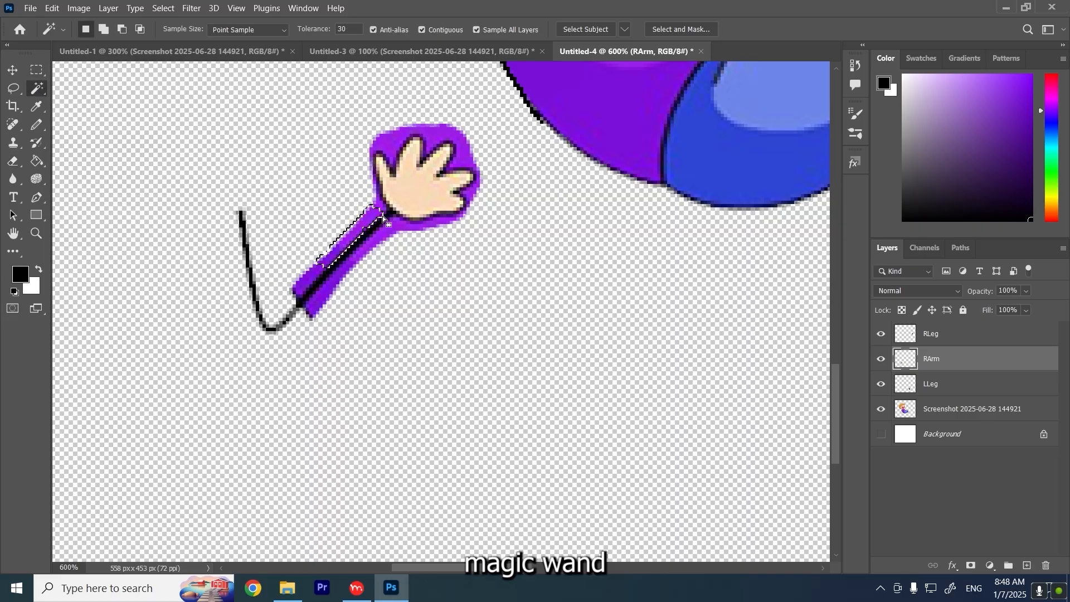
left_click(315, 274)
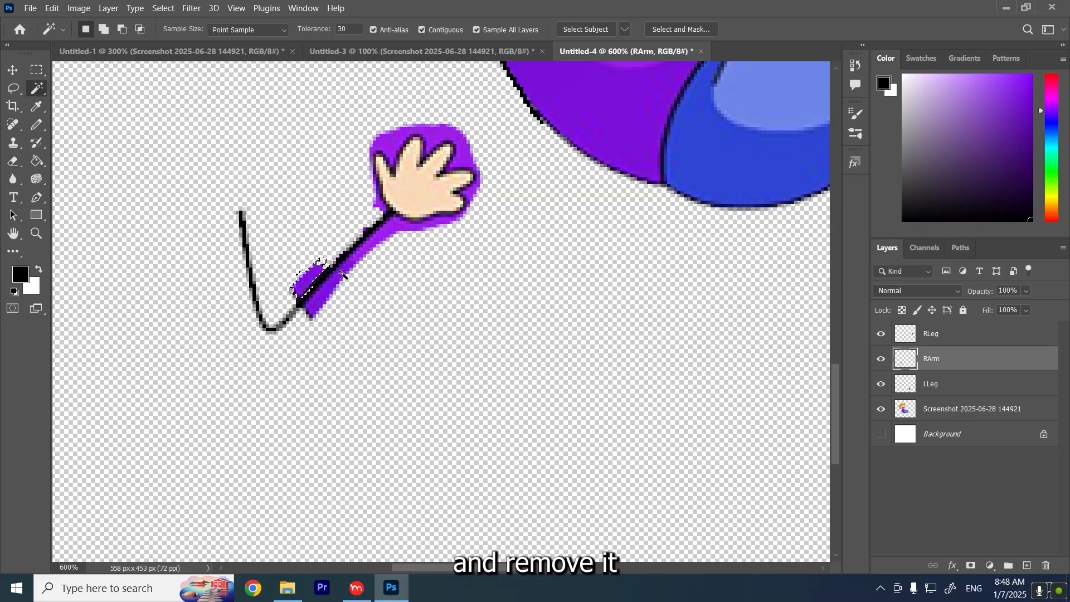
key("Delete")
left_click(334, 283)
key("Delete")
left_click(381, 238)
key("Delete")
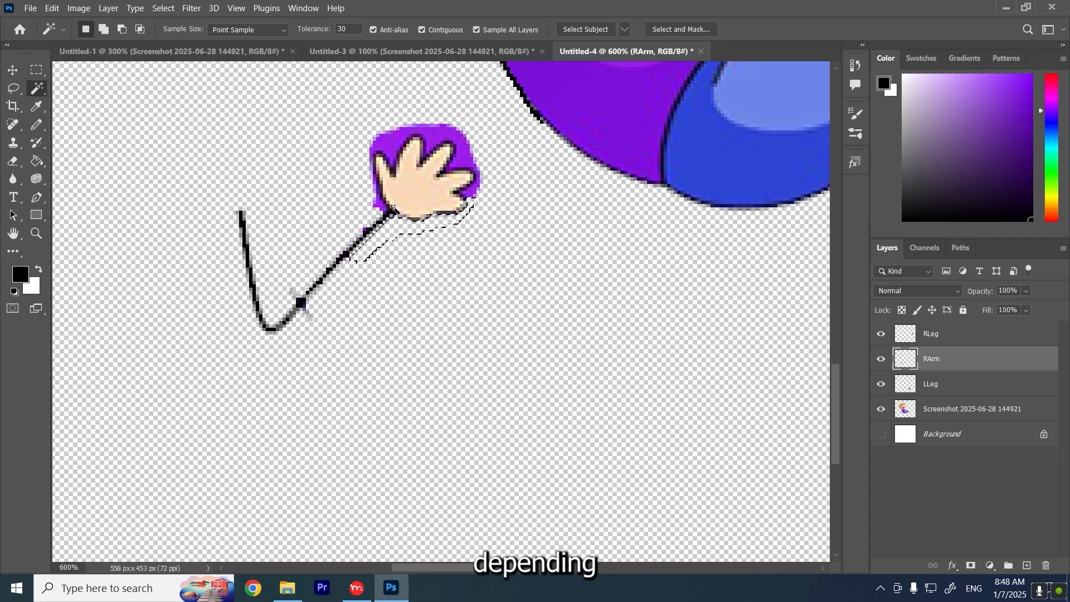
Delete the purple areas around the fingers using Magic Wand selections and clear the remaining selection
left_click(436, 134)
key("Delete")
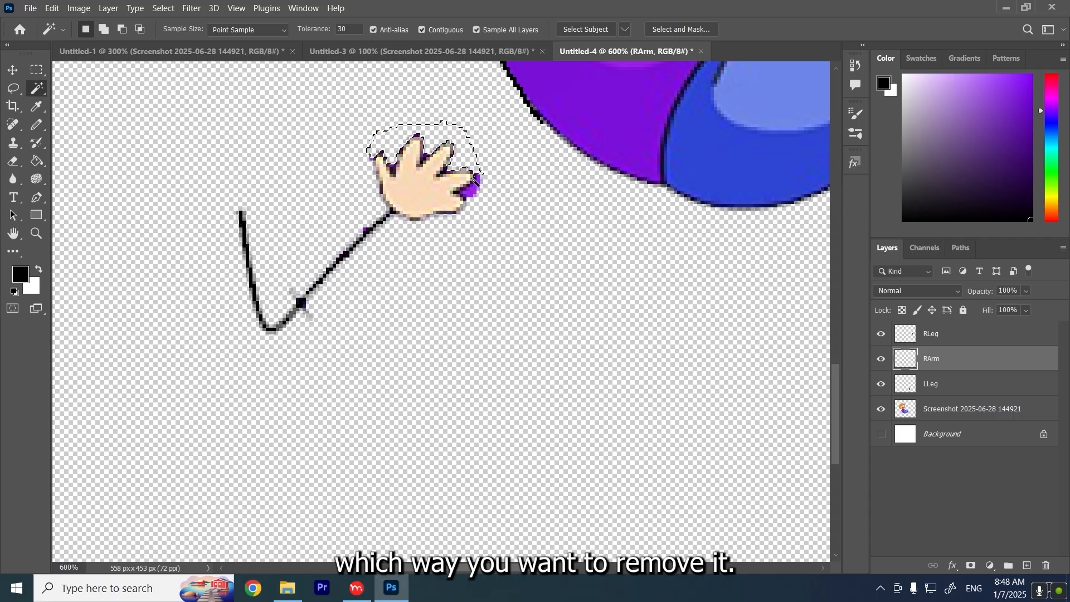
left_click(477, 186)
key("Delete")
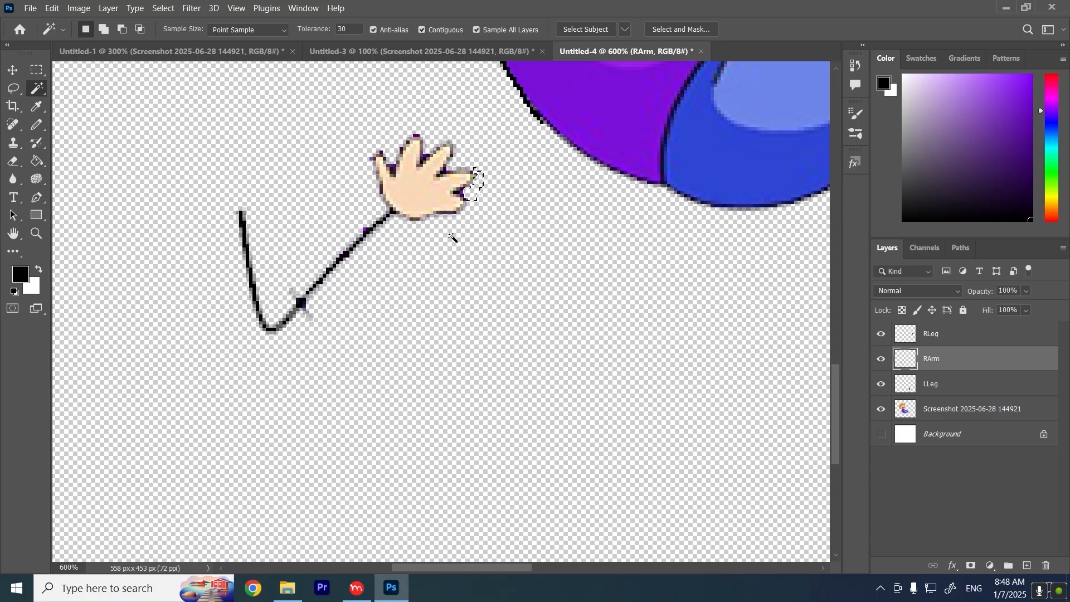
left_click(310, 318)
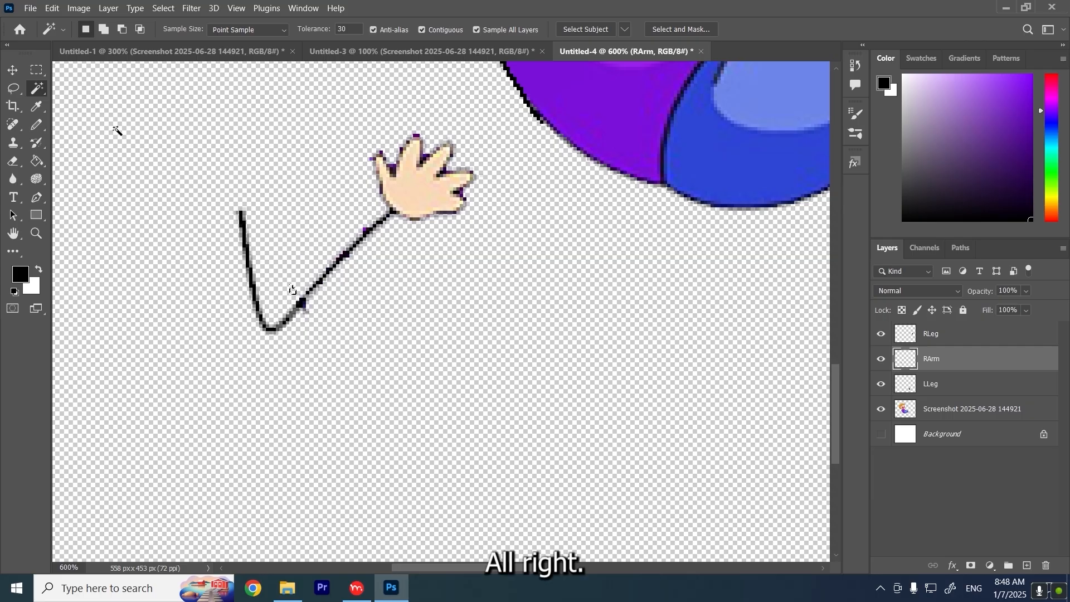
scroll(289, 206, "down", 2)
scroll(430, 233, "down", 5)
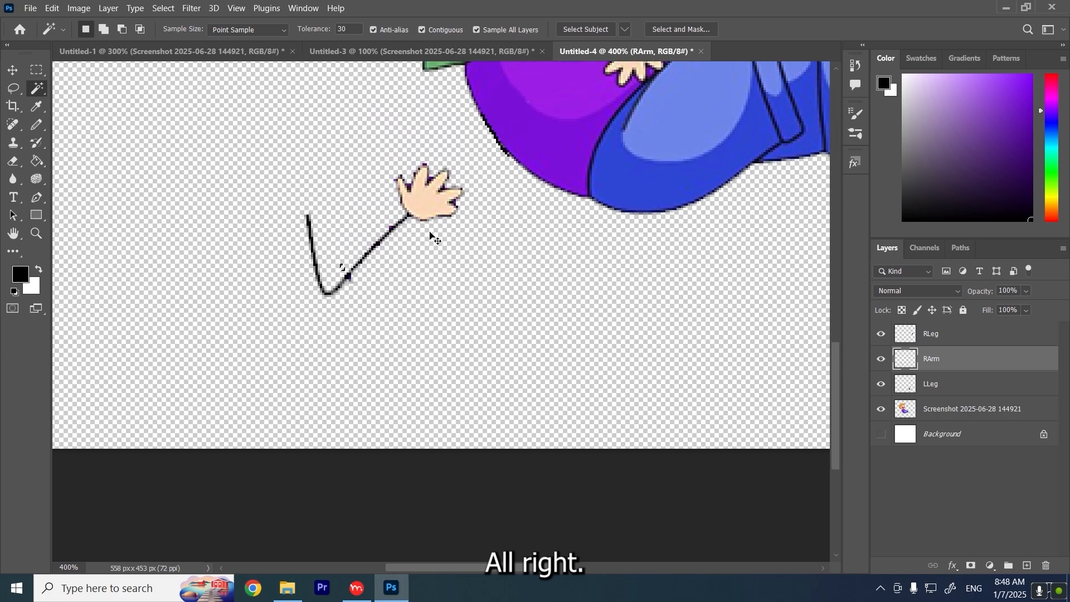
scroll(431, 233, "up", 3)
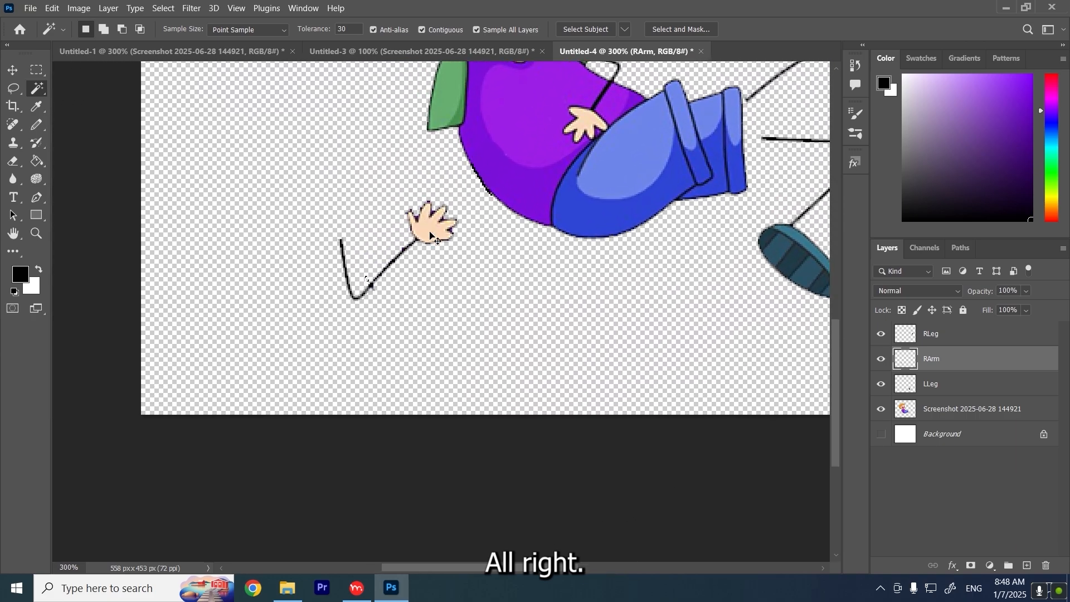
left_click(43, 70)
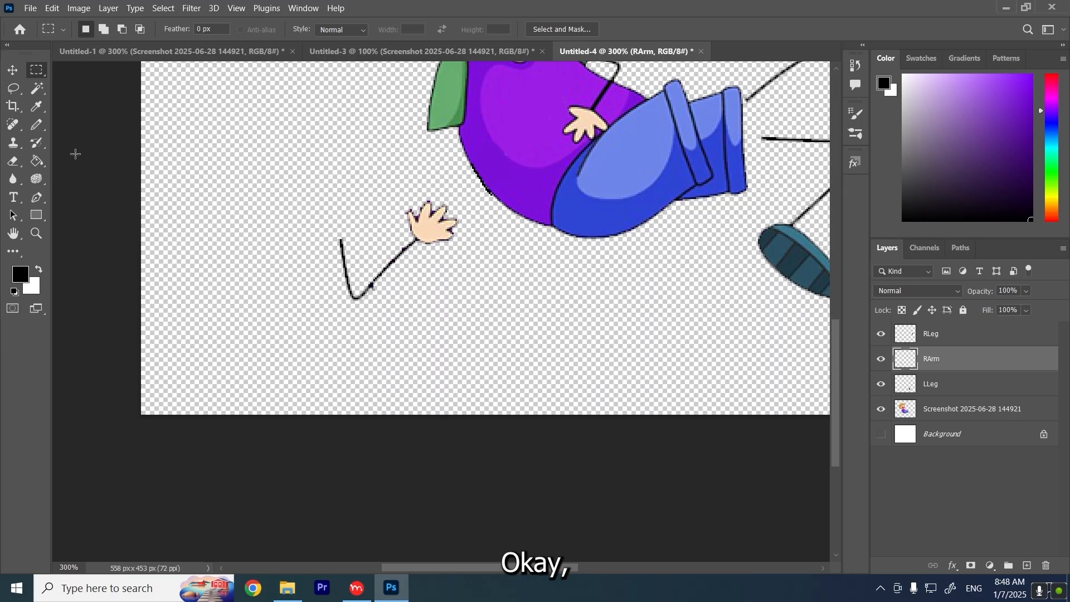
Darken the outlines of the separated forearm and hand in black with the 1 px Pencil tool
left_click(37, 124)
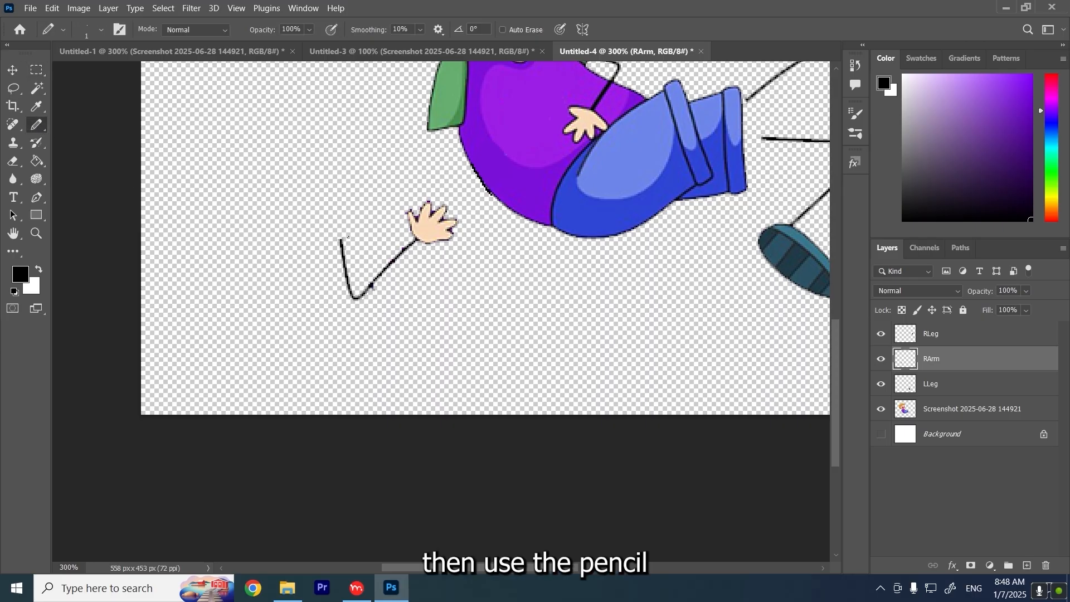
scroll(348, 237, "up", 2)
key("ctrl+plus")
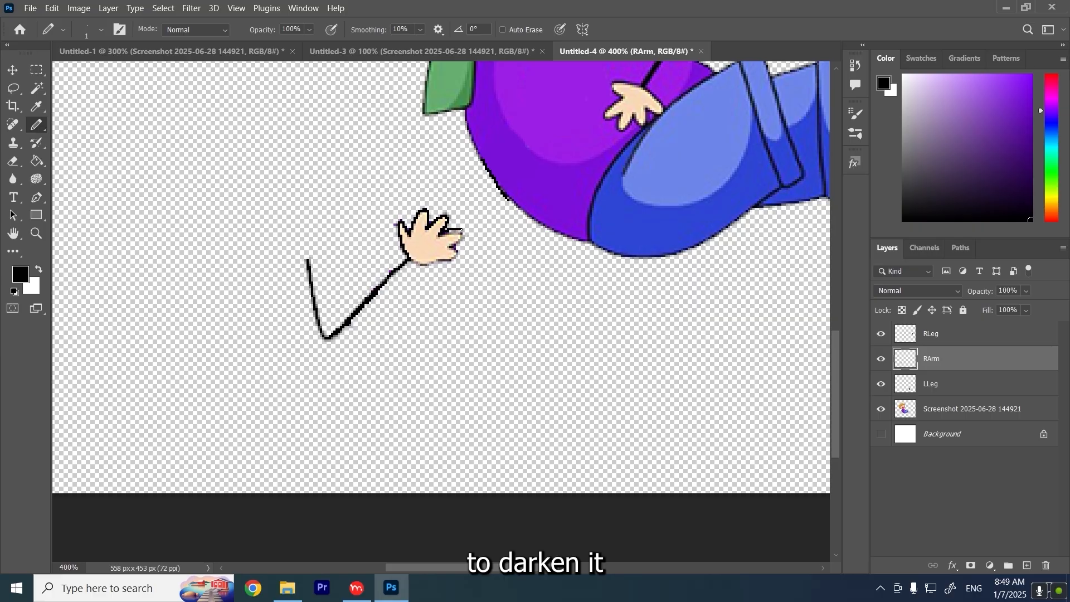
key("ctrl+z")
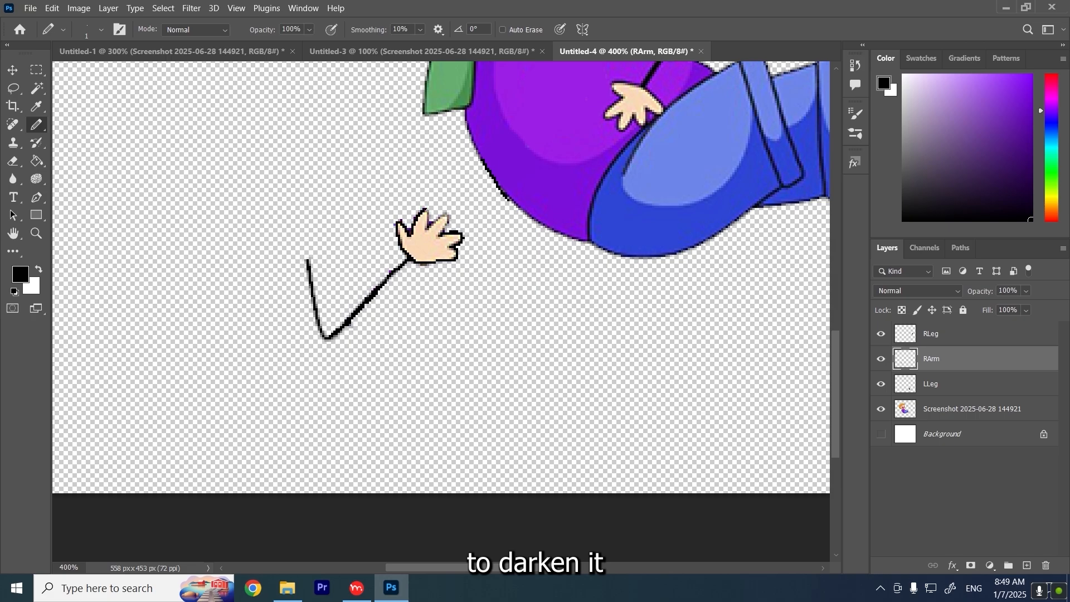
left_click_drag(426, 209, 428, 224)
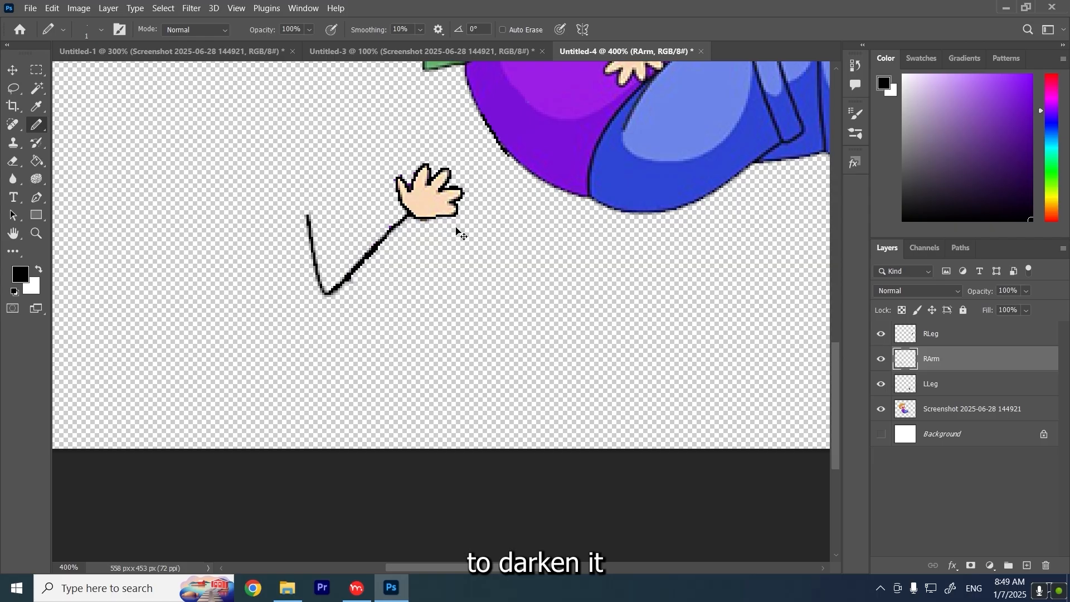
key("ctrl+minus")
key("ctrl+minus")
key("ctrl+minus")
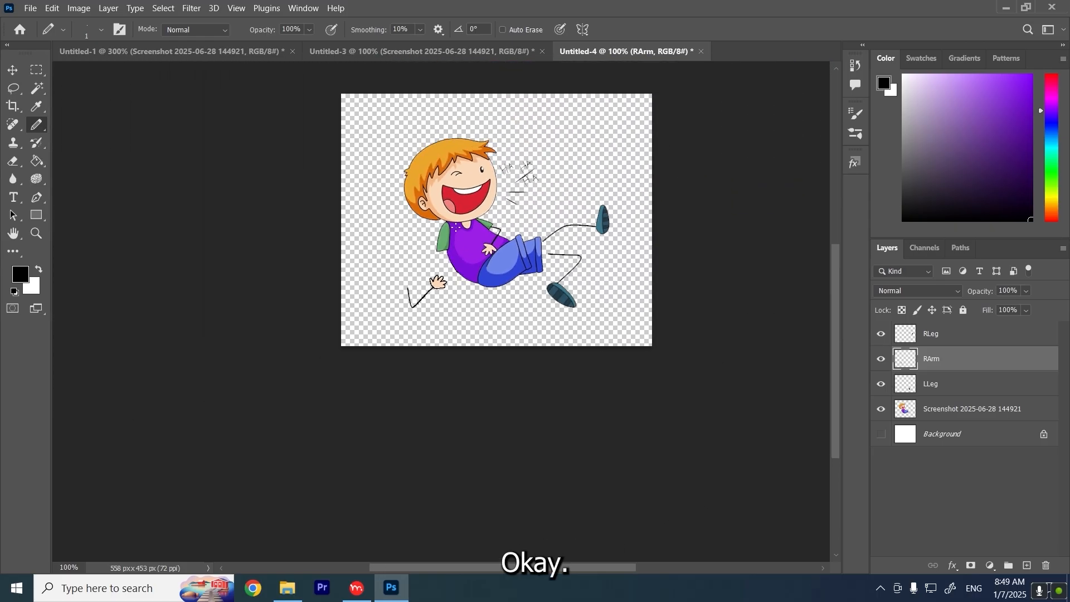
key("ctrl+plus")
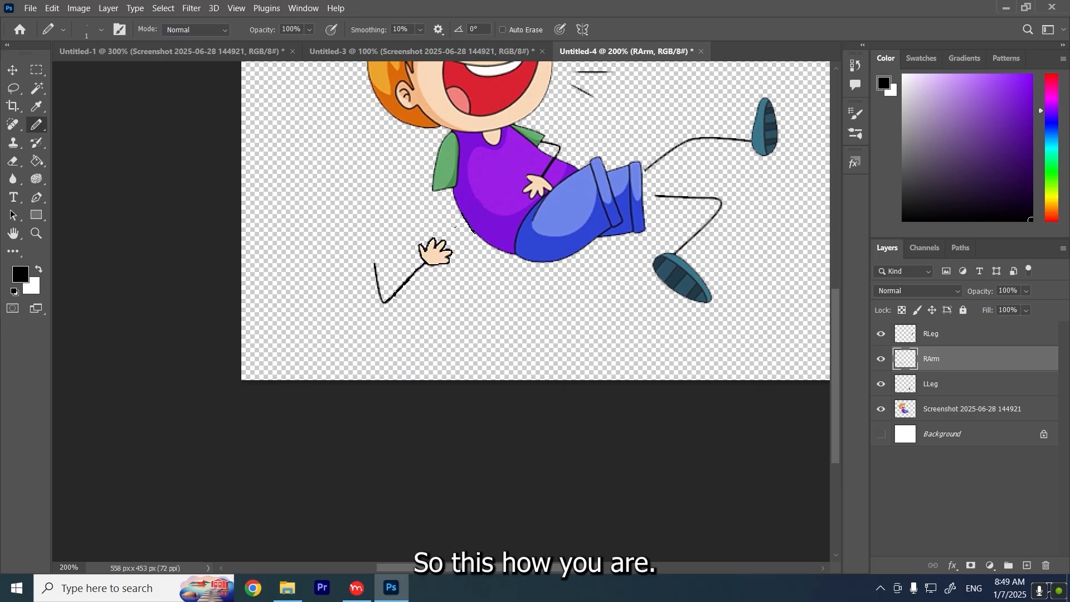
left_click_drag(491, 296, 433, 396)
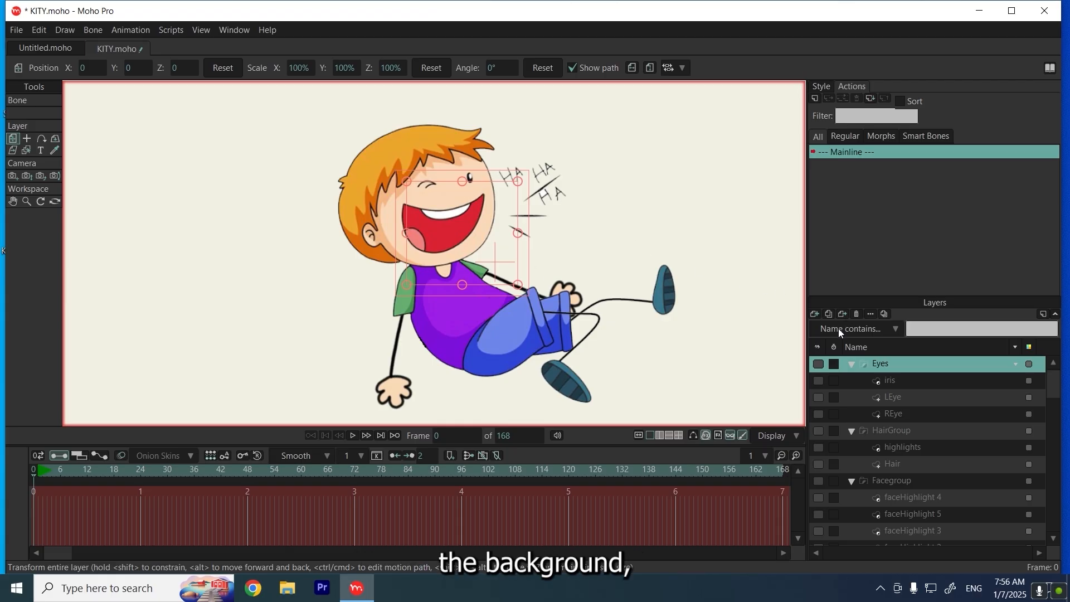
key("ctrl+n")
left_click(17, 30)
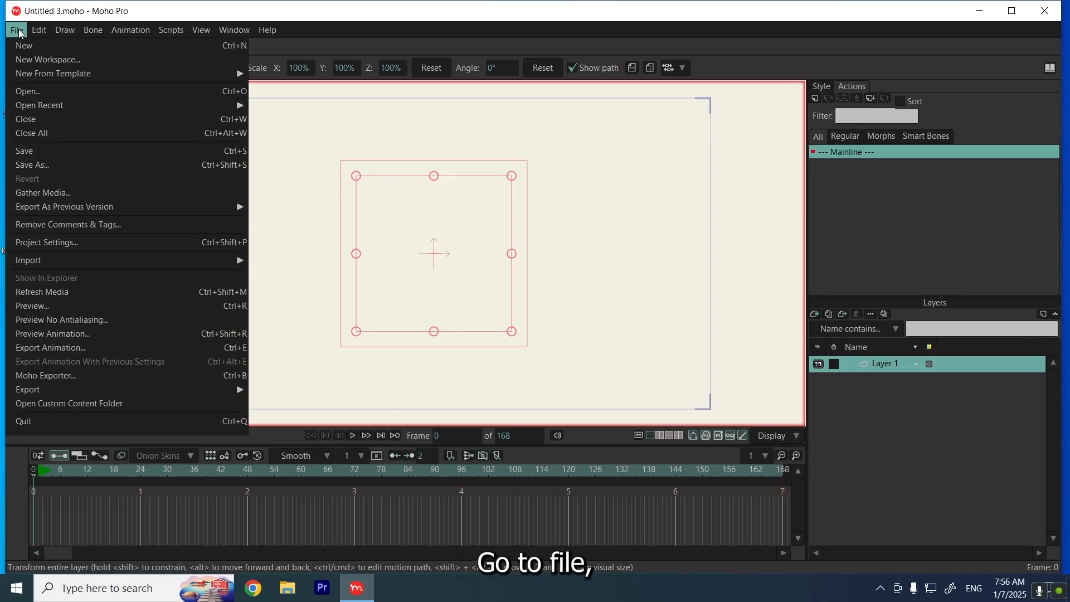
mouse_move(86, 260)
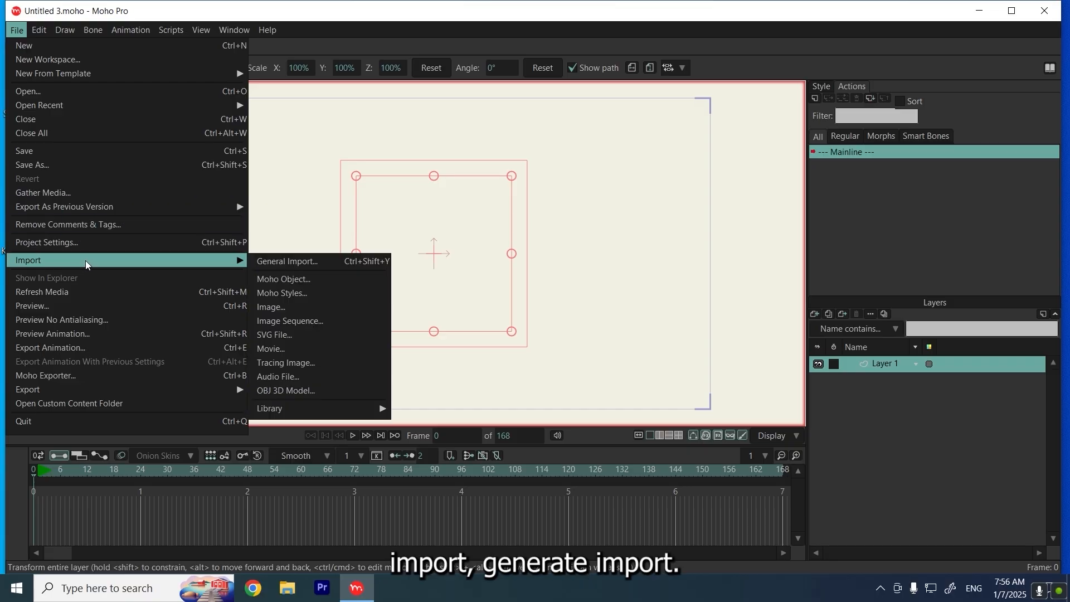
left_click(286, 262)
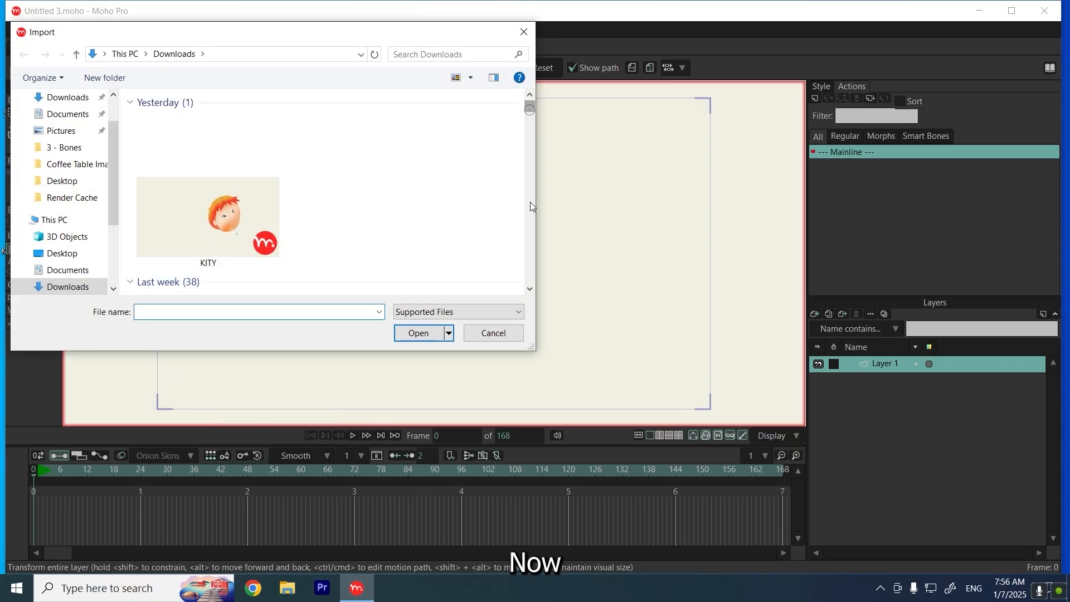
left_click(530, 289)
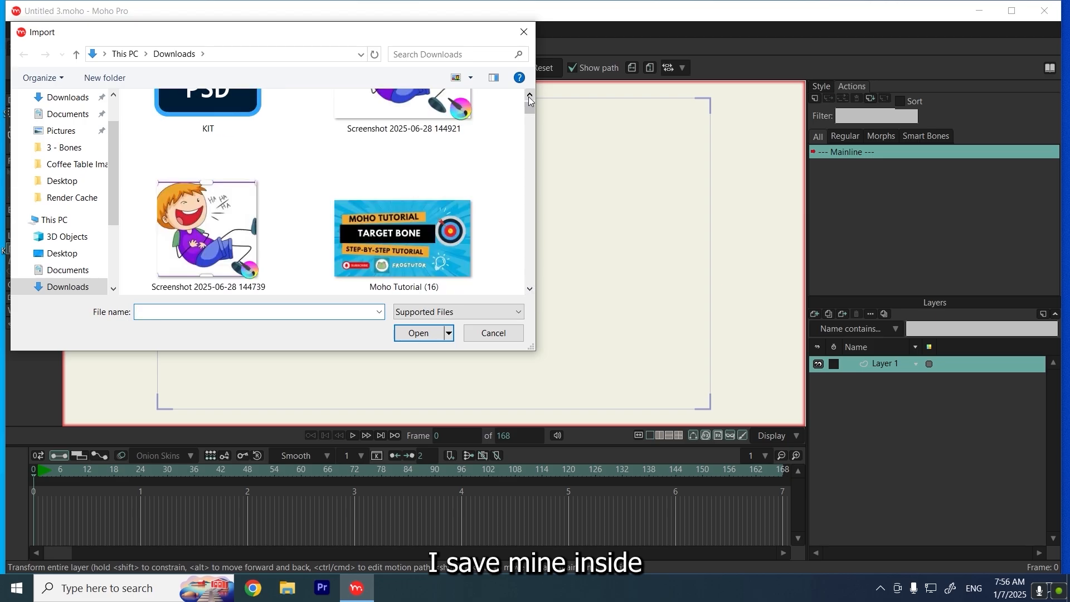
scroll(490, 134, "up", 2)
left_click(413, 182)
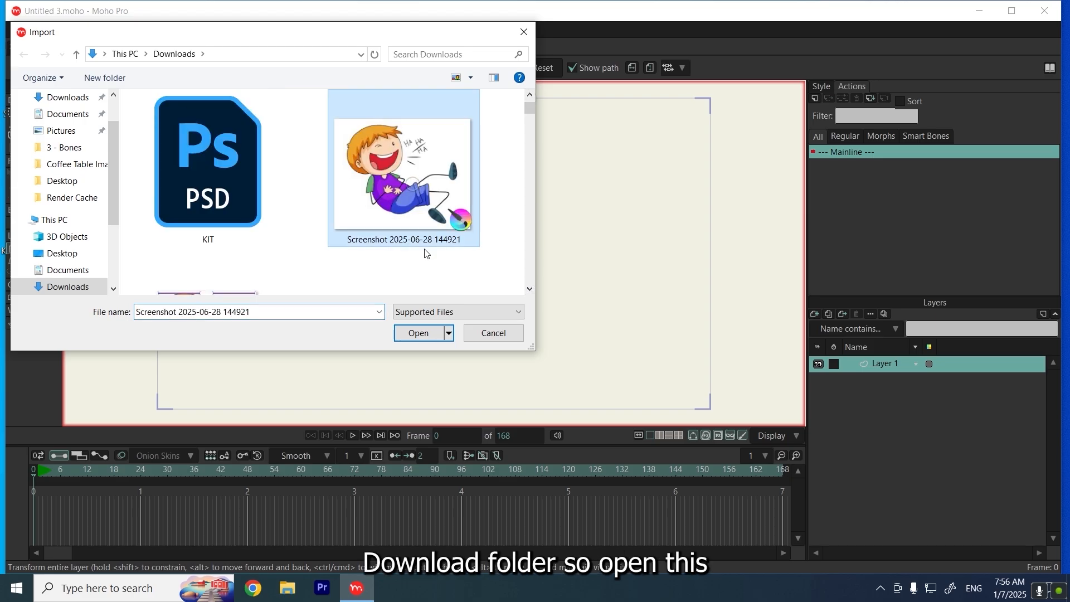
left_click(423, 332)
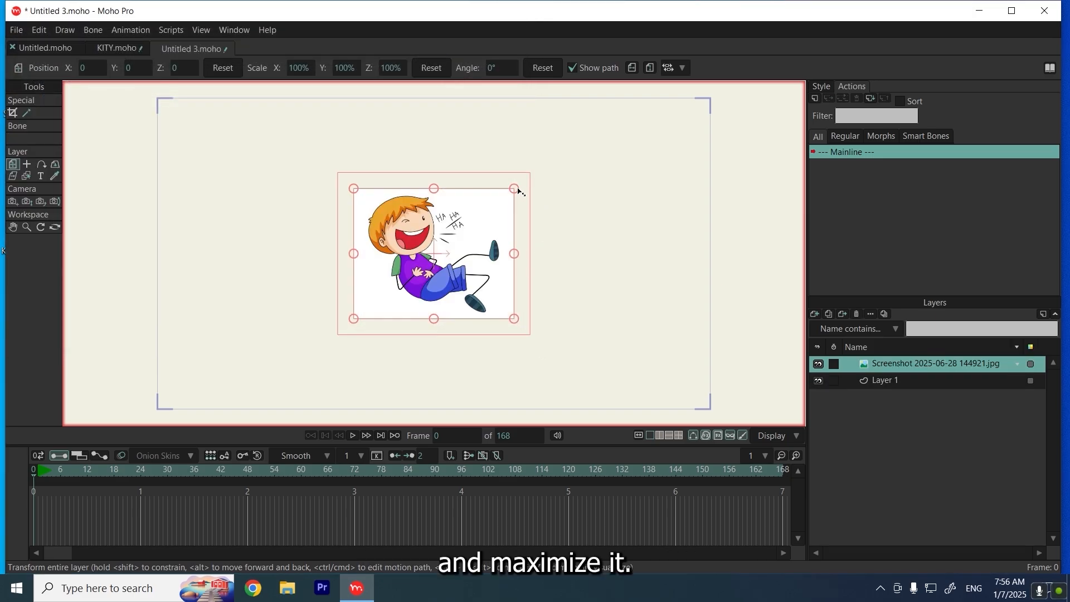
left_click_drag(515, 189, 636, 150)
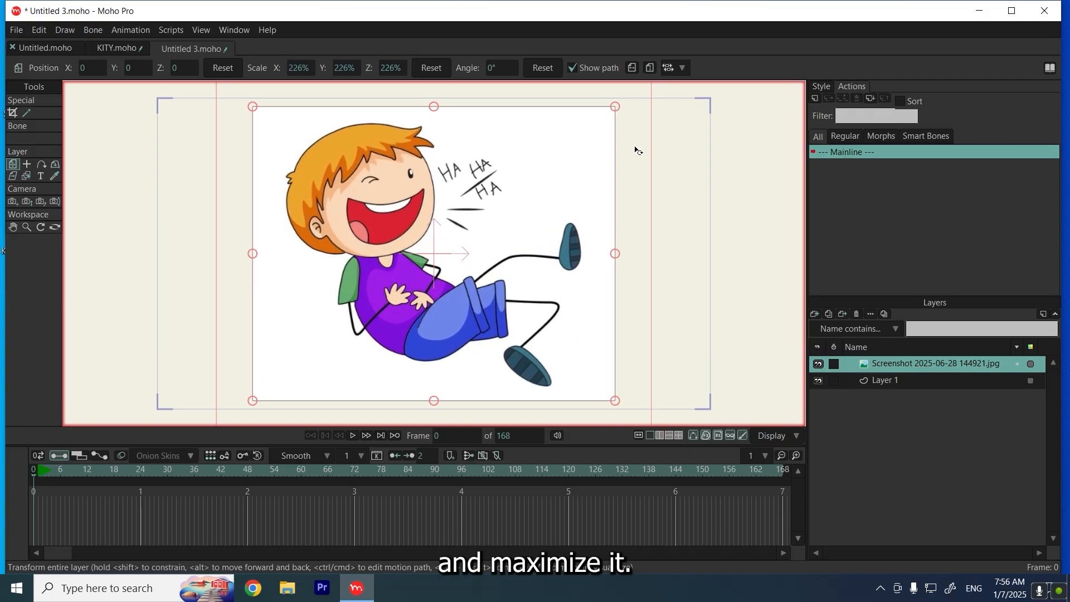
Delete the empty Layer 1 and add a new vector layer above the imported image
left_click(885, 380)
left_click(858, 315)
left_click(829, 315)
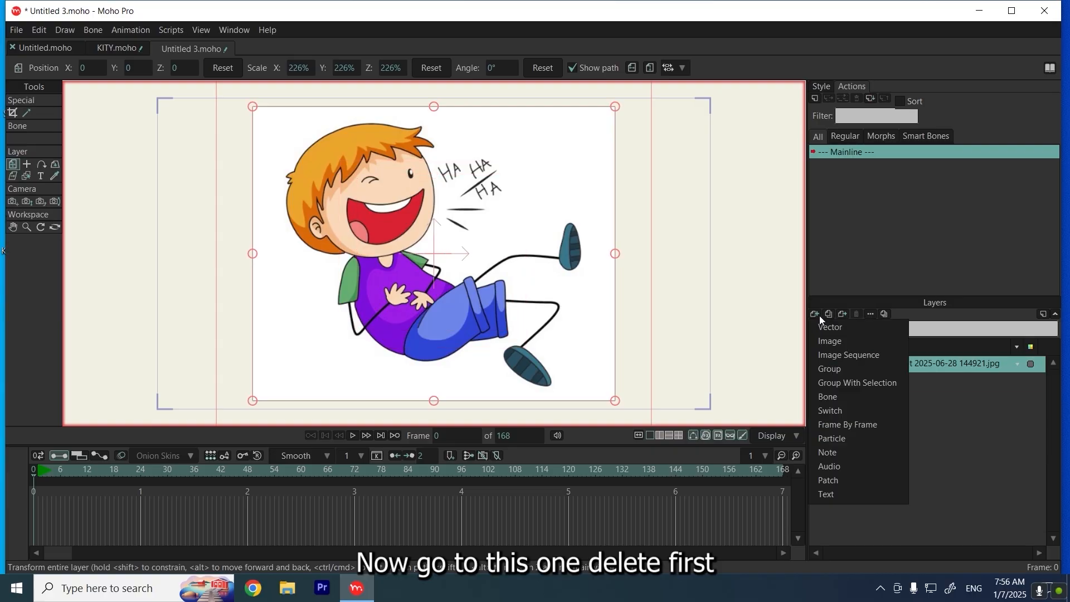
left_click(826, 326)
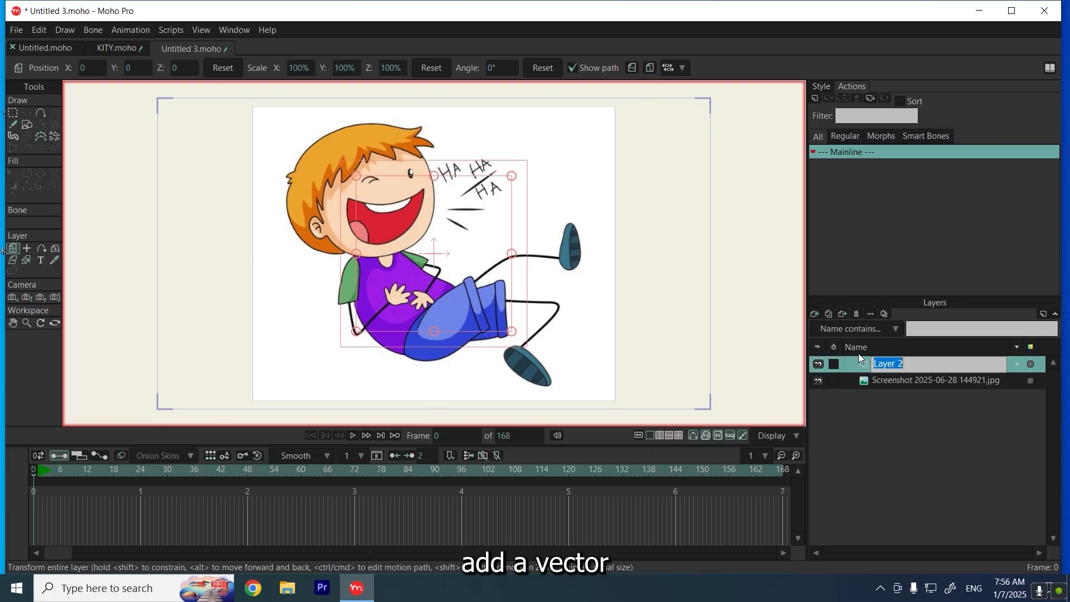
Set the opacity of the imported screenshot layer to 43%
left_click(897, 381)
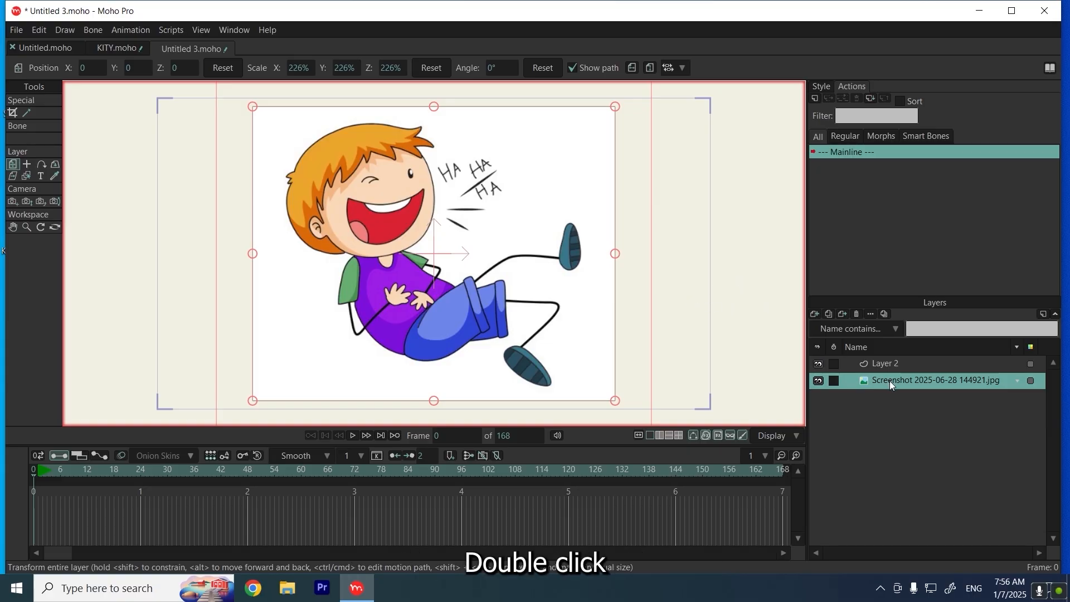
double_click(889, 380)
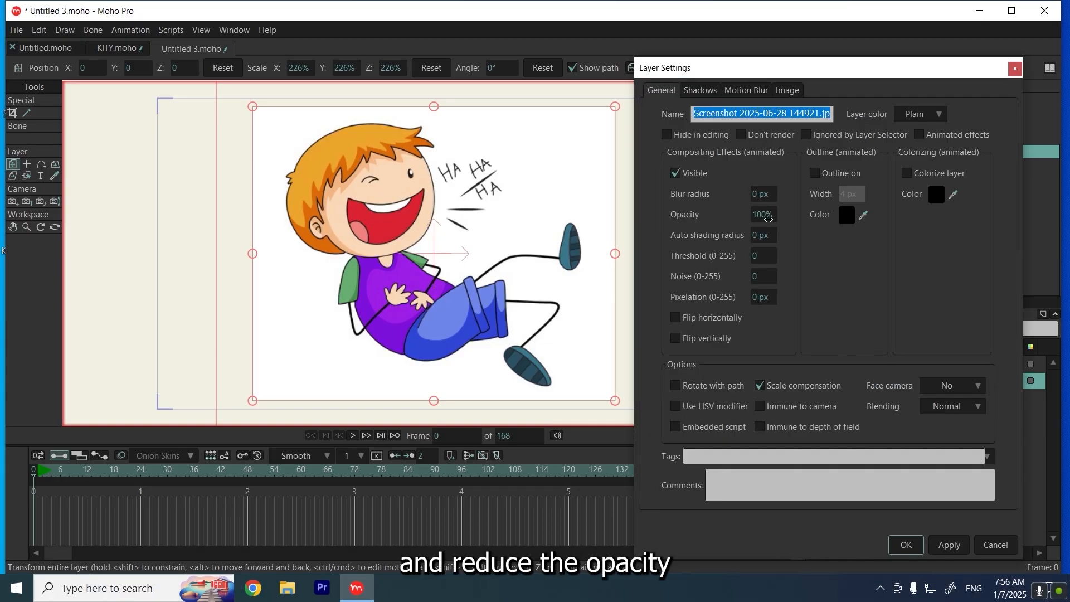
left_click_drag(768, 219, 773, 209)
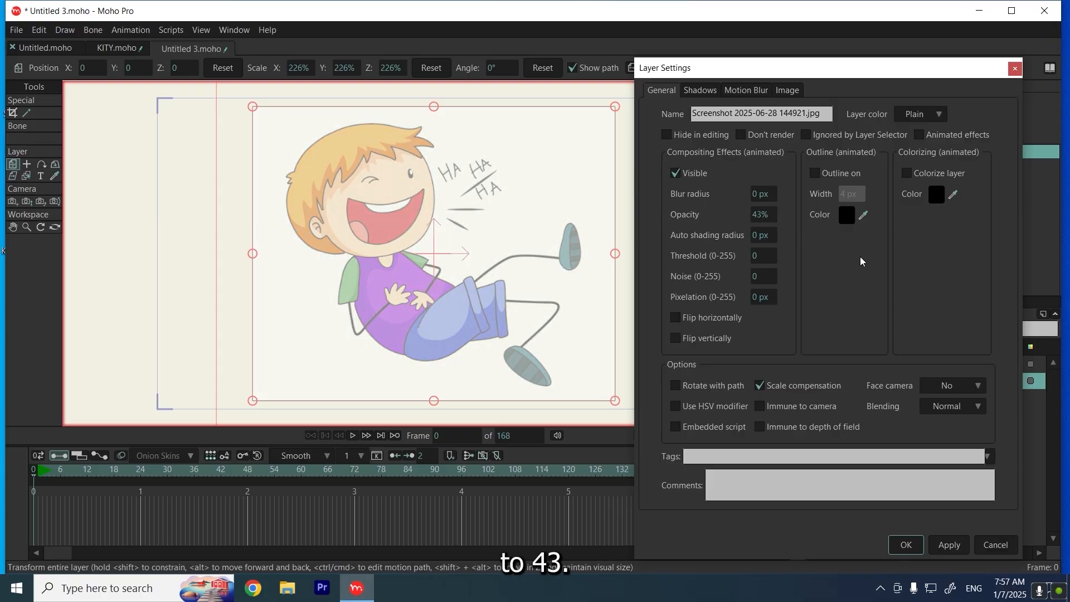
left_click(907, 543)
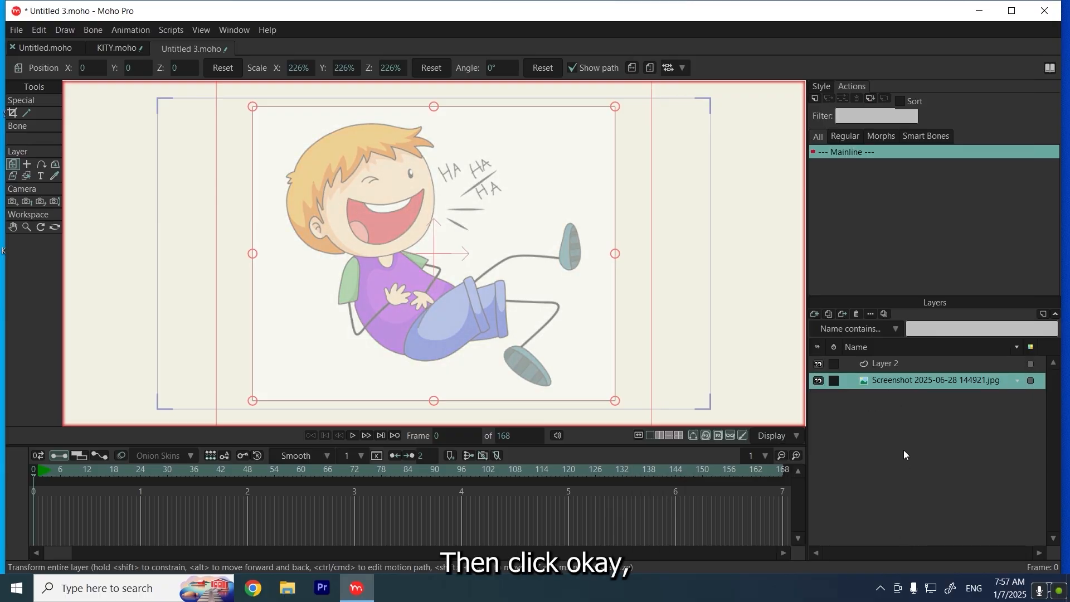
Rename the new vector layer as HaIR
left_click(888, 365)
double_click(898, 360)
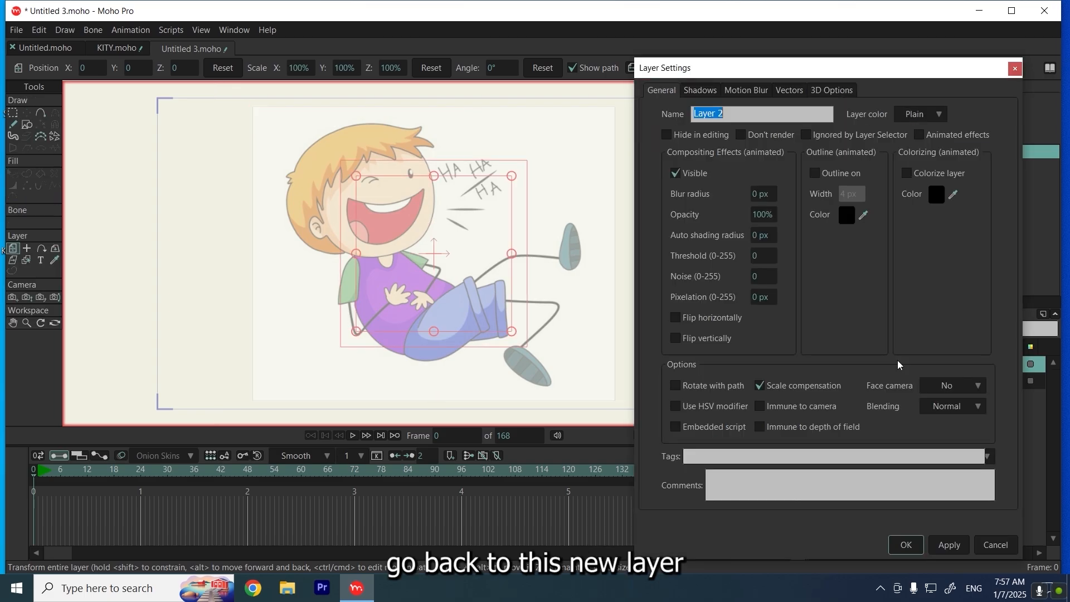
type("HaIR")
key("Return")
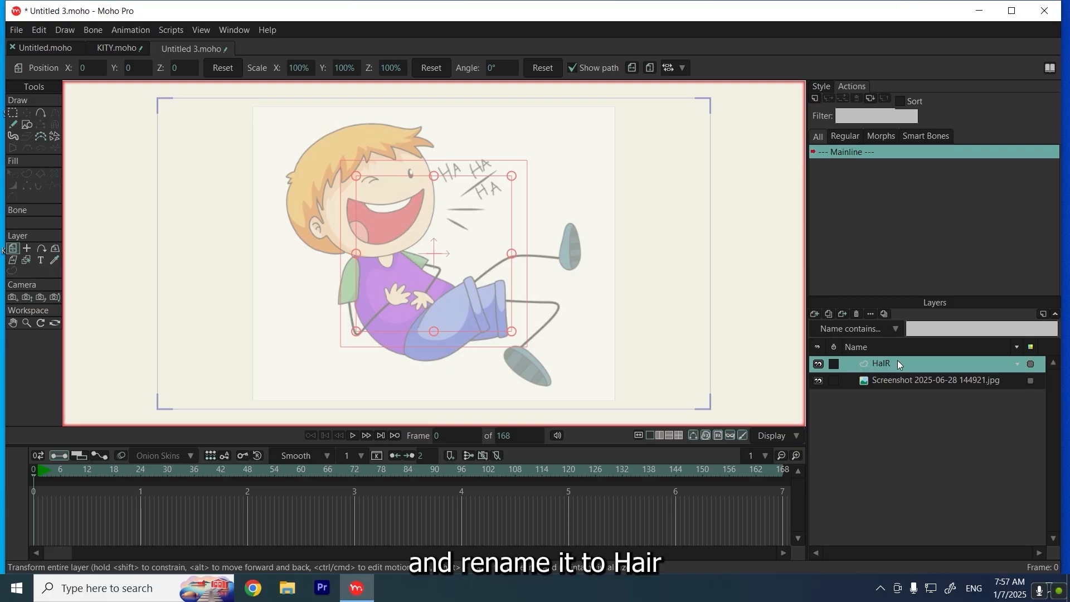
Trace the zigzag edge of the boy's fringe with sharp-cornered Add Point segments, from above the ear to the hair tips over the forehead
left_click(41, 114)
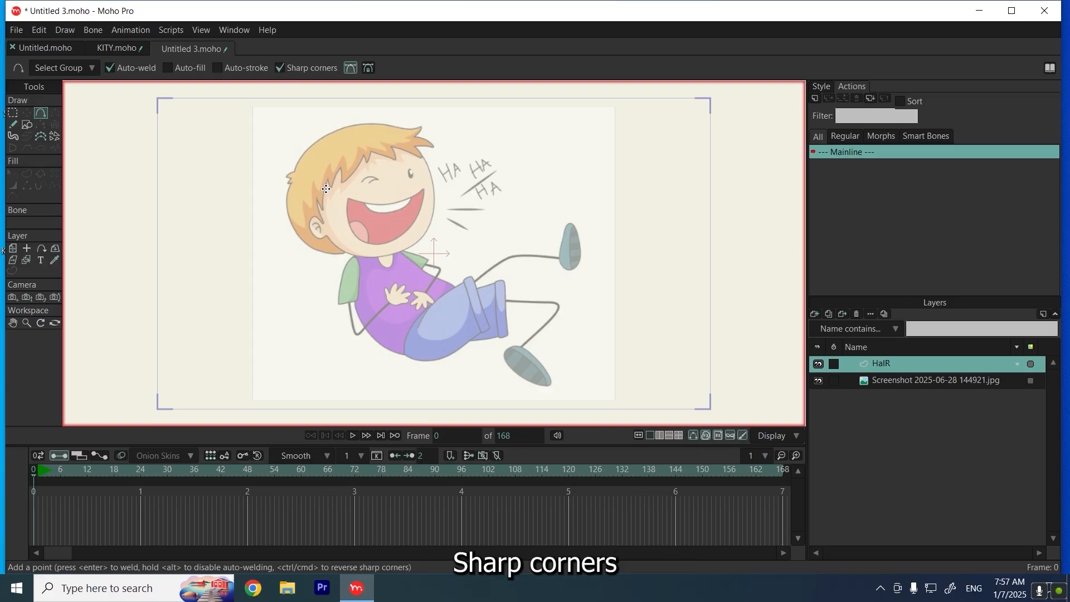
scroll(330, 182, "up", 5)
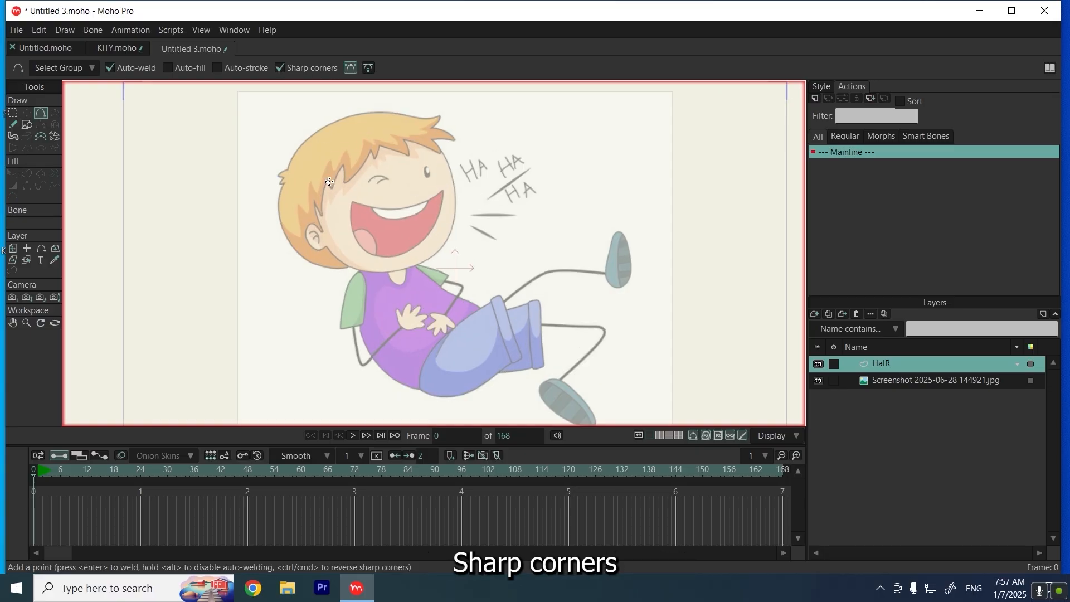
left_click_drag(478, 130, 441, 180)
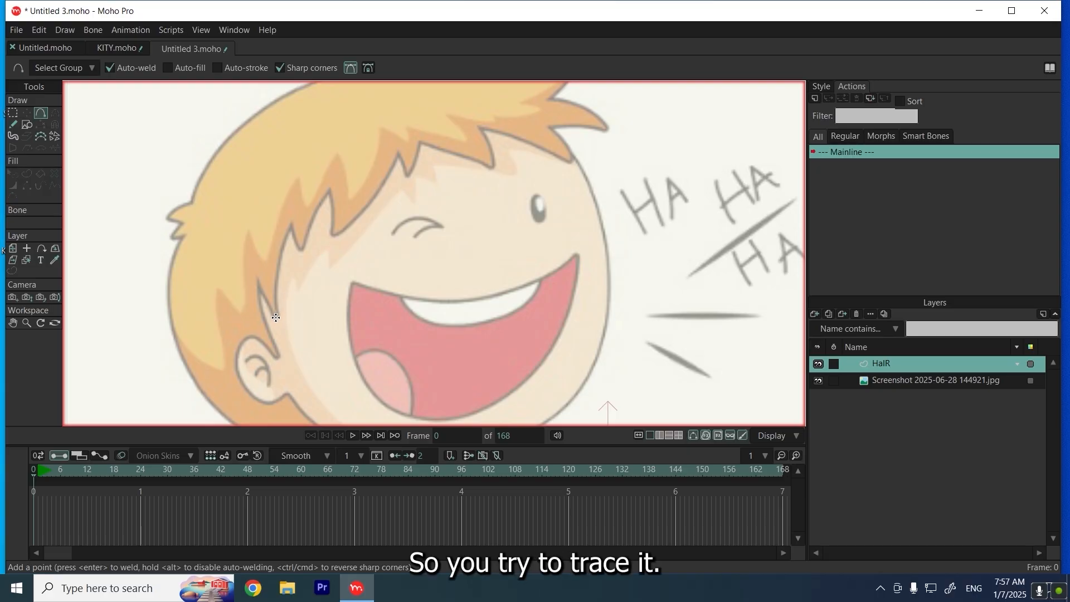
mouse_move(275, 318)
left_mouse_down()
mouse_move(291, 224)
mouse_move(330, 188)
mouse_move(334, 235)
mouse_move(401, 152)
left_mouse_up()
left_click(302, 252)
left_click(334, 200)
left_click_drag(409, 159, 410, 179)
left_click(421, 143)
left_click_drag(471, 148, 497, 171)
left_click(479, 125)
left_click(568, 159)
left_click(552, 127)
left_click(606, 127)
left_click(553, 100)
Continue the hair outline from the front tip over the crown to the small tuft at the back of the head
left_click_drag(559, 208, 528, 328)
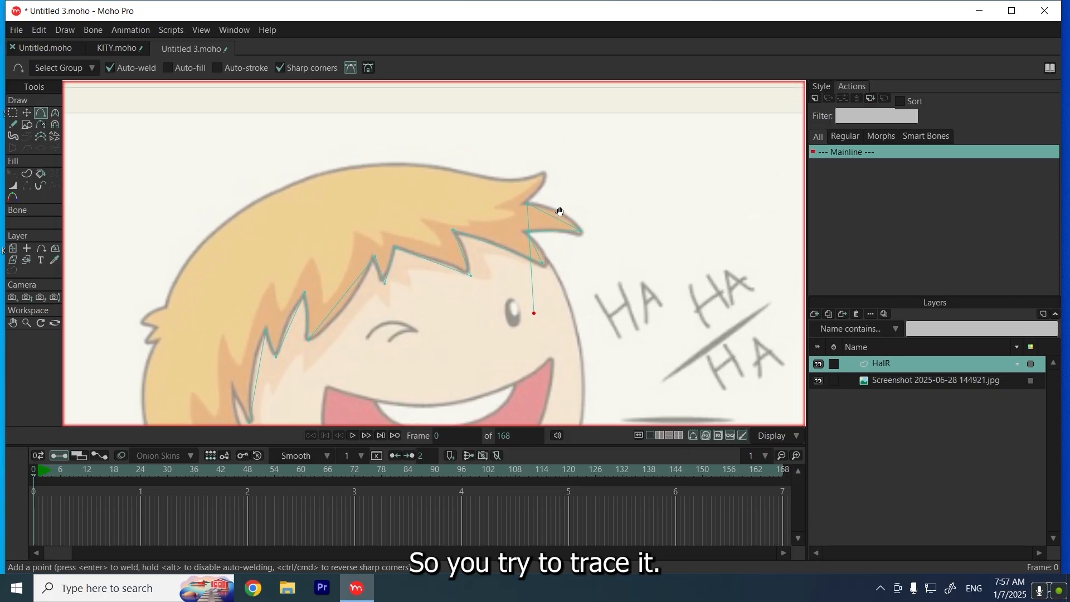
left_click(540, 189)
left_click(342, 185)
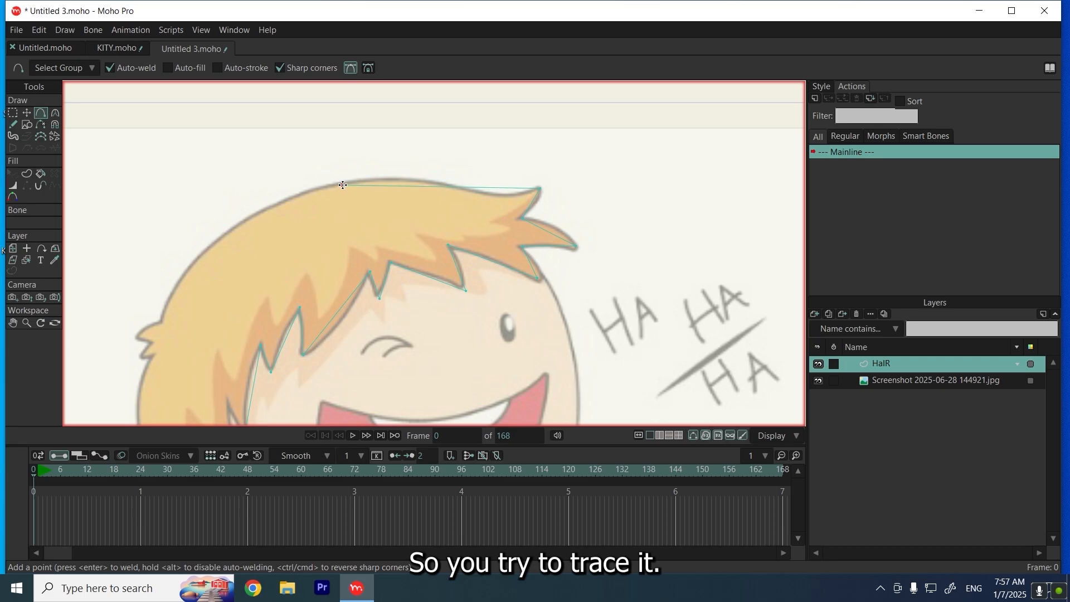
left_click(209, 241)
left_click_drag(204, 243, 161, 324)
left_click(133, 336)
left_click(156, 351)
left_click(198, 307)
Trace the hair outline down the back of the head and around the ear to close the shape, undoing misplaced points
left_click_drag(199, 304, 247, 153)
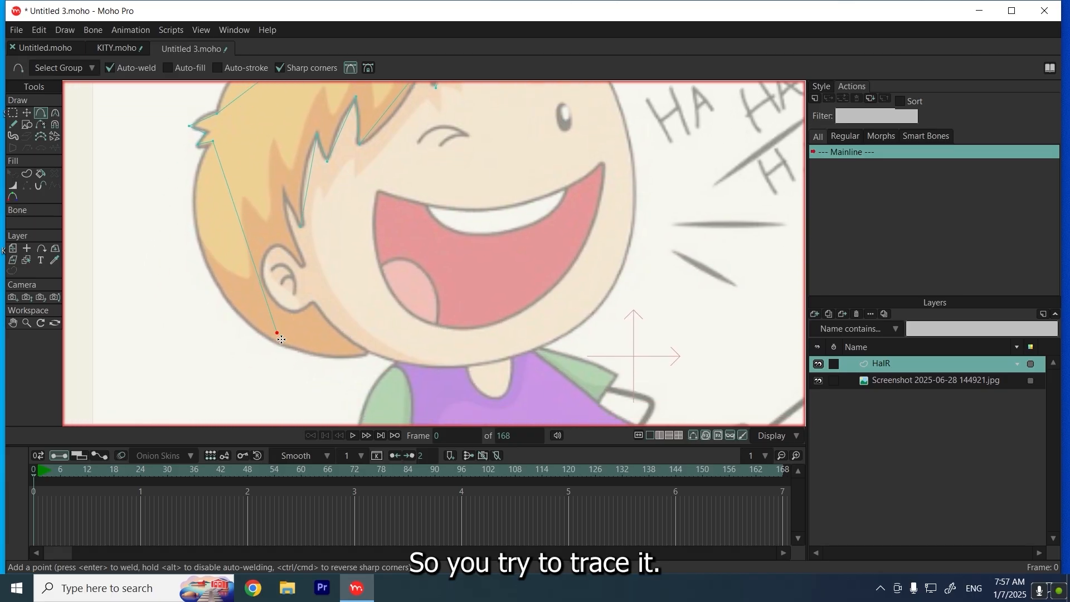
mouse_move(349, 366)
left_mouse_down()
mouse_move(367, 355)
mouse_move(339, 321)
mouse_move(309, 239)
mouse_move(321, 254)
left_mouse_up()
key("ctrl+z")
key("ctrl+z")
key("ctrl+z")
mouse_move(218, 294)
left_mouse_down()
mouse_move(214, 283)
mouse_move(310, 351)
mouse_move(367, 354)
mouse_move(293, 279)
mouse_move(262, 282)
mouse_move(277, 245)
mouse_move(306, 269)
mouse_move(283, 186)
mouse_move(300, 223)
left_mouse_up()
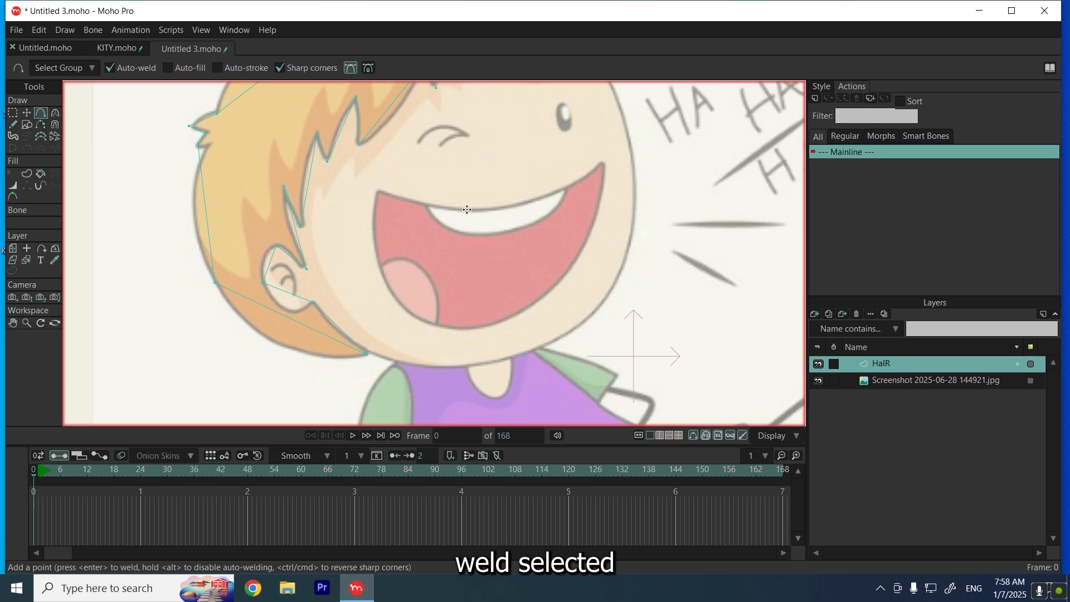
Curve the outline at the fringe peak near the temple with the Curvature tool, angling its handles separately to follow the drawn hair
left_click_drag(414, 200, 384, 282)
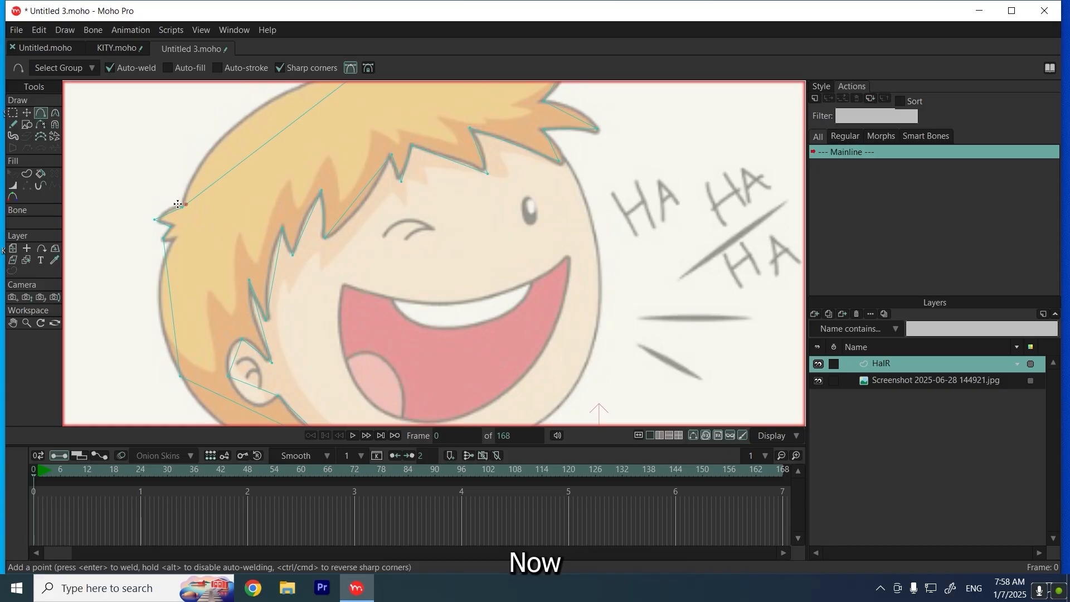
left_click(55, 115)
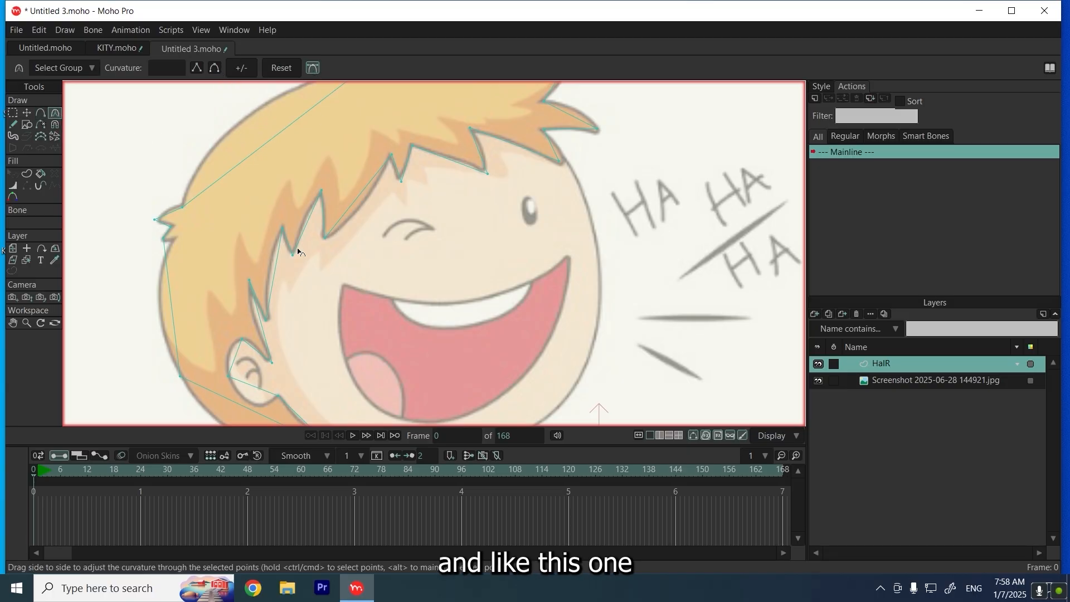
mouse_move(283, 230)
left_mouse_down()
mouse_move(270, 229)
mouse_move(299, 229)
left_mouse_up()
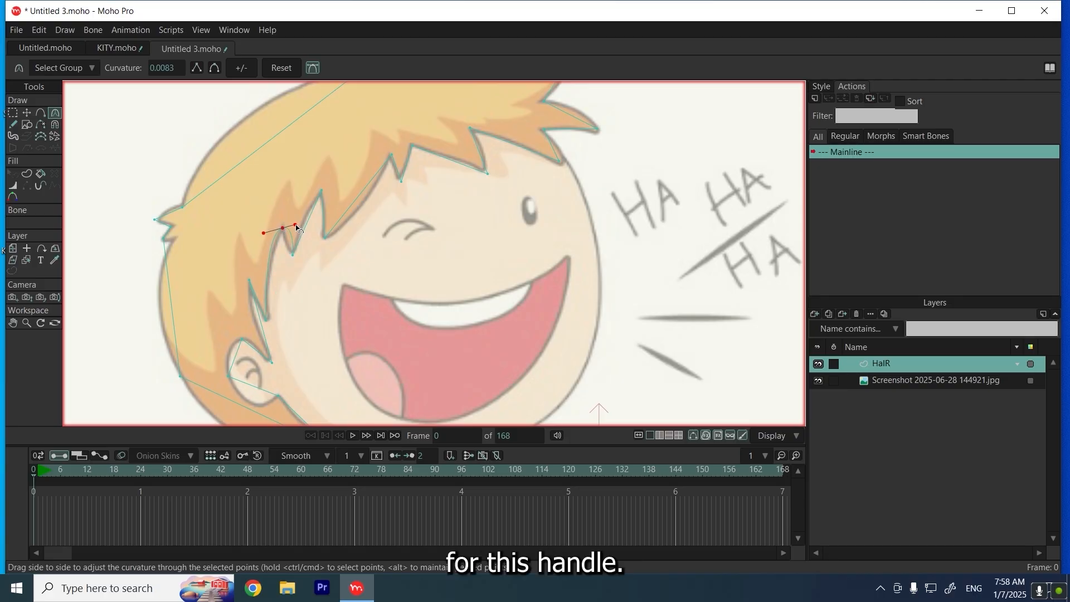
scroll(301, 222, "up", 2)
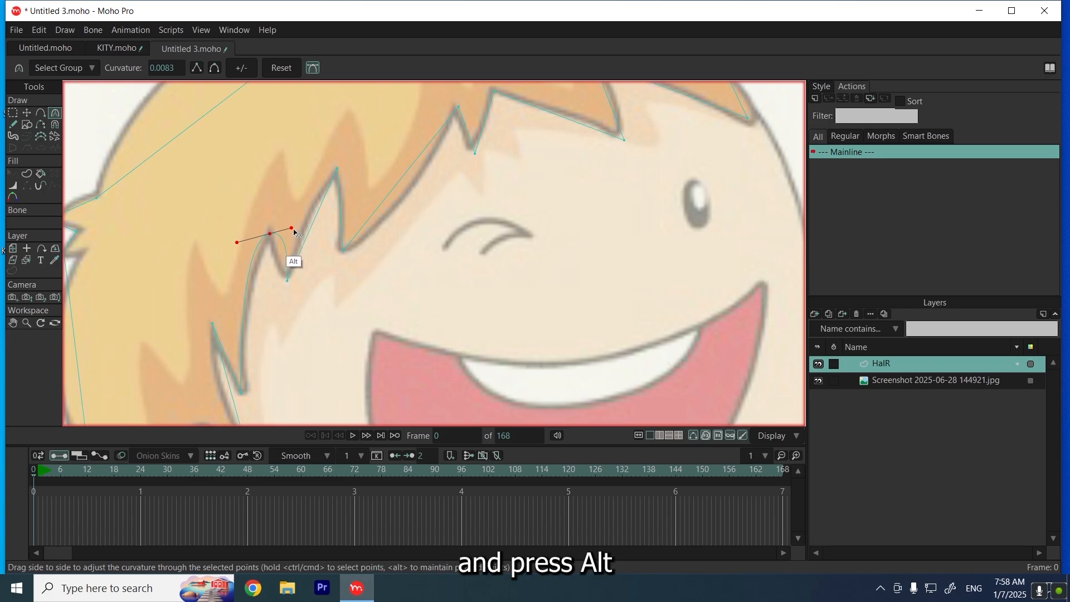
left_click_drag(292, 228, 245, 263)
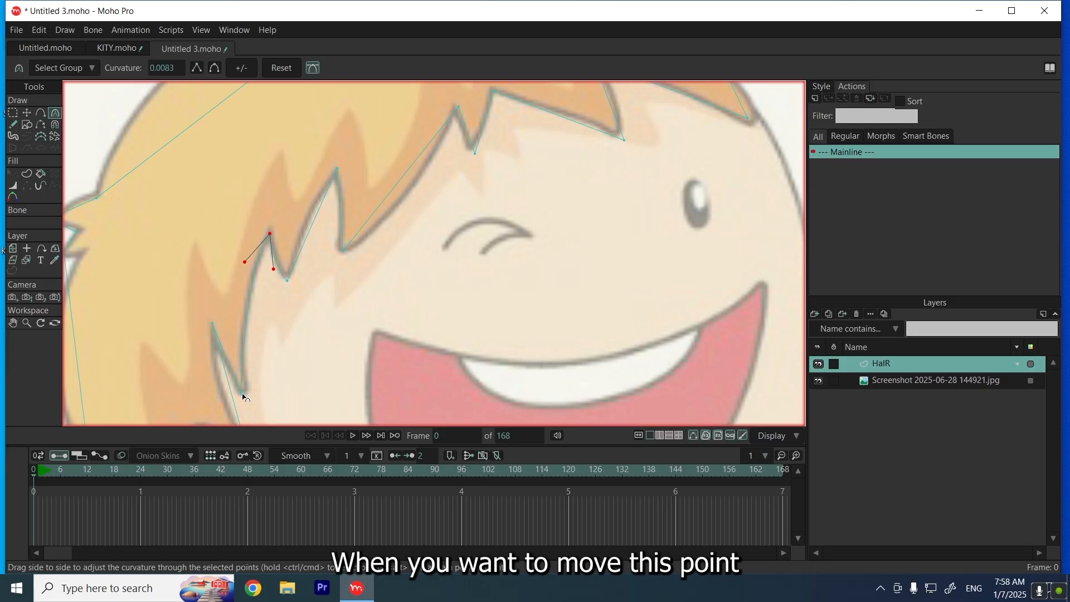
Nudge the lowest fringe tip beside the ear onto the drawn hair, and curve the outline there and at the notch before the winking eye
left_click(27, 115)
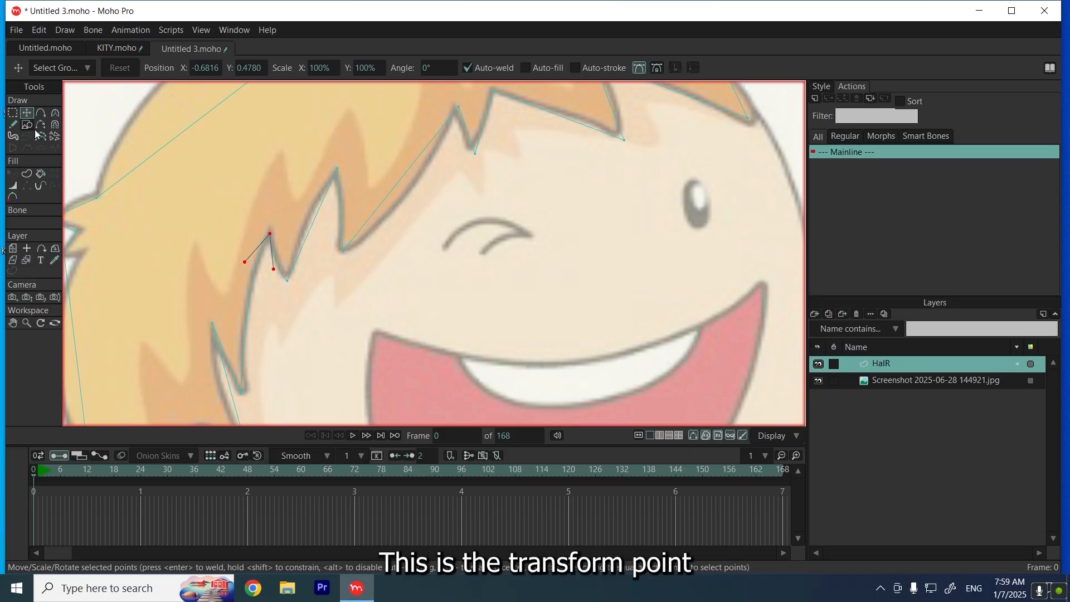
left_click_drag(242, 391, 248, 390)
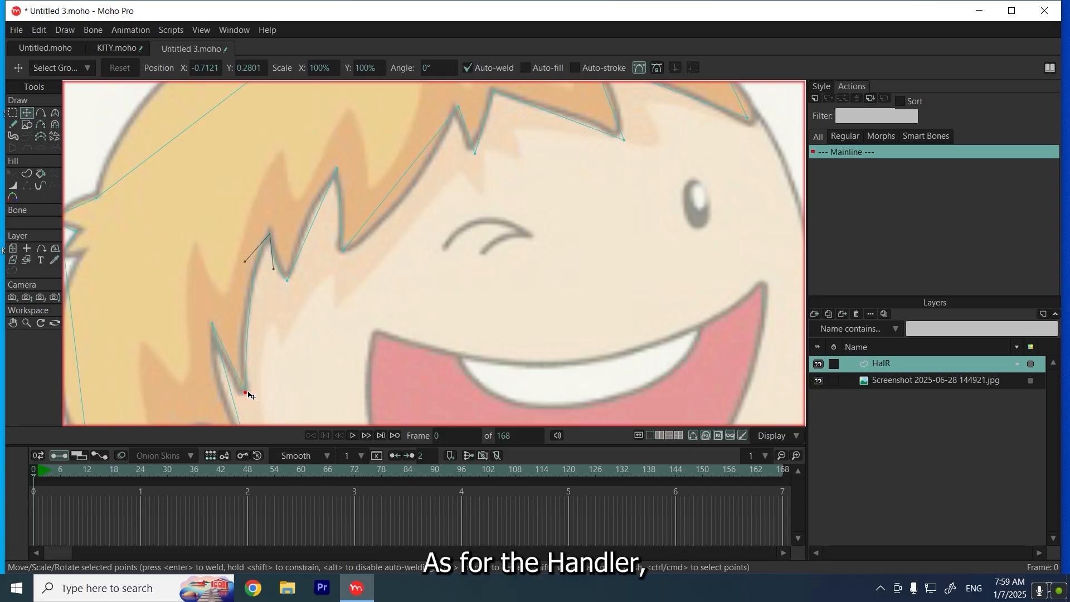
left_click(56, 114)
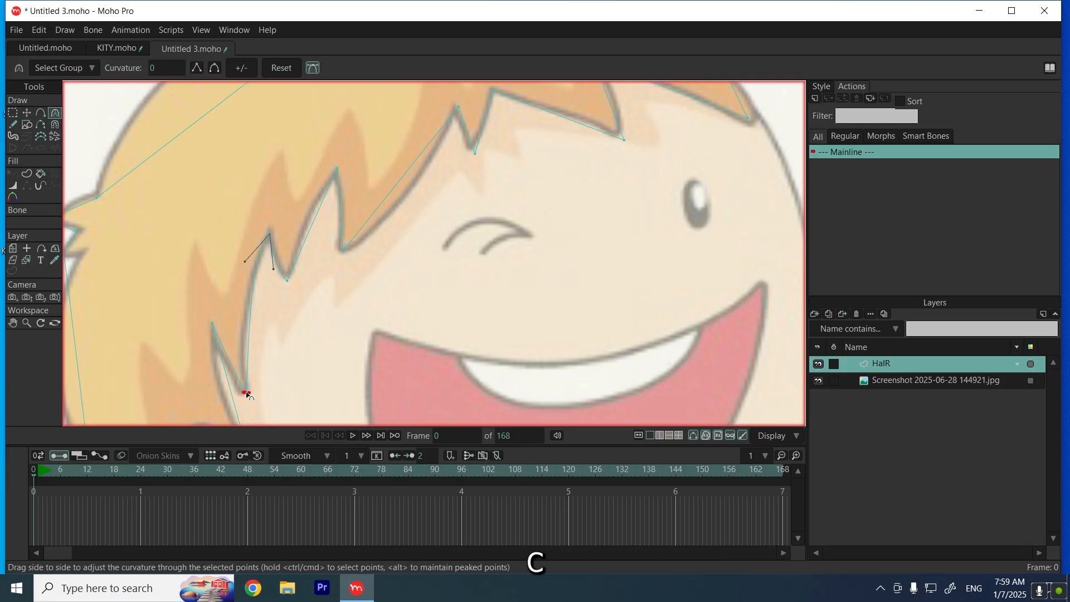
mouse_move(249, 395)
left_mouse_down()
mouse_move(270, 398)
mouse_move(261, 393)
left_mouse_up()
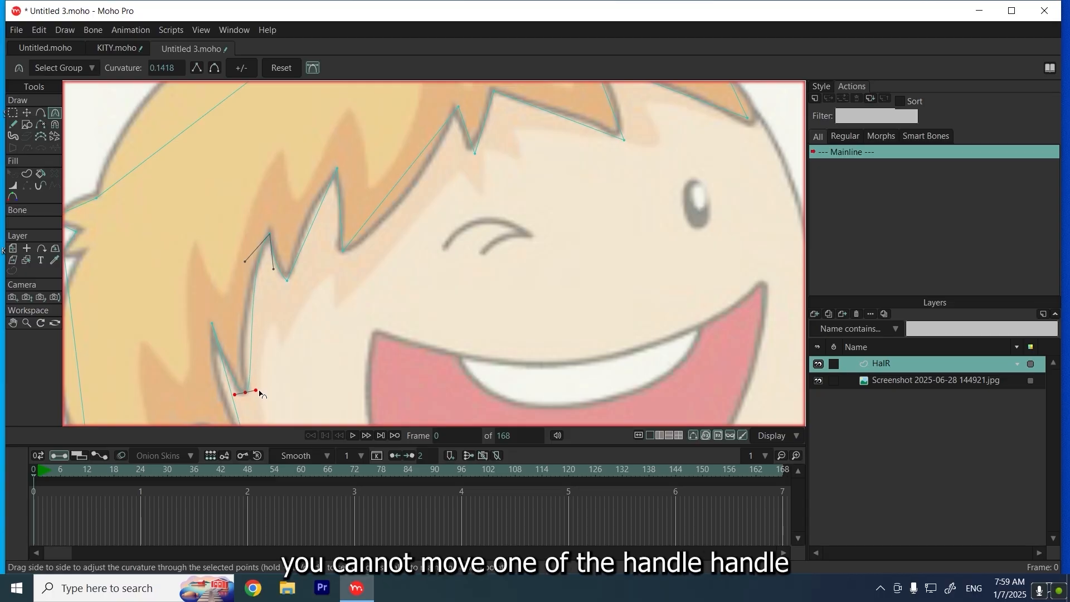
left_click_drag(258, 394, 261, 391)
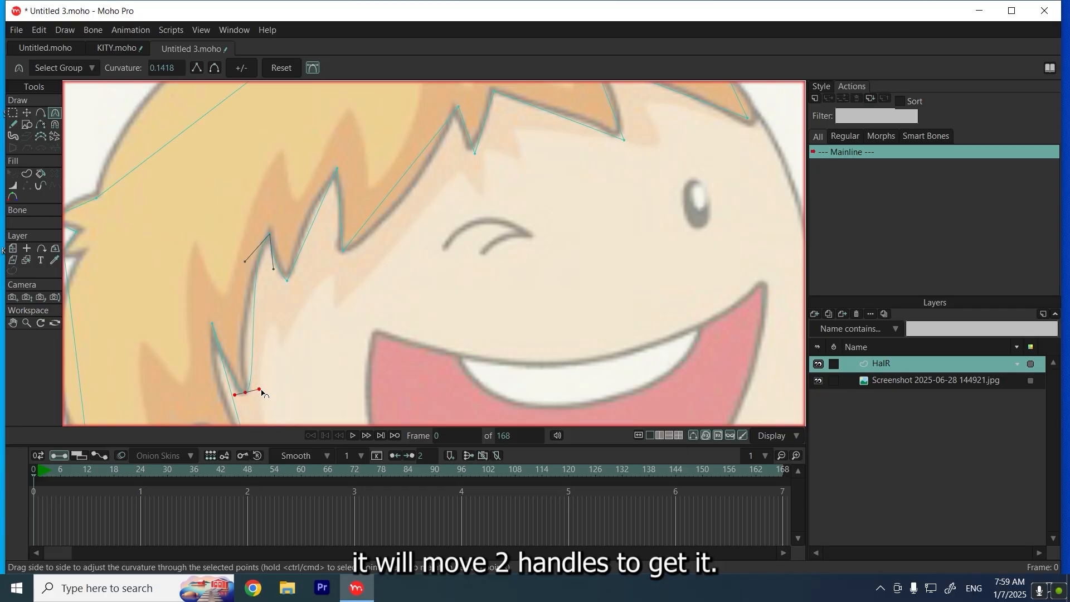
key("alt")
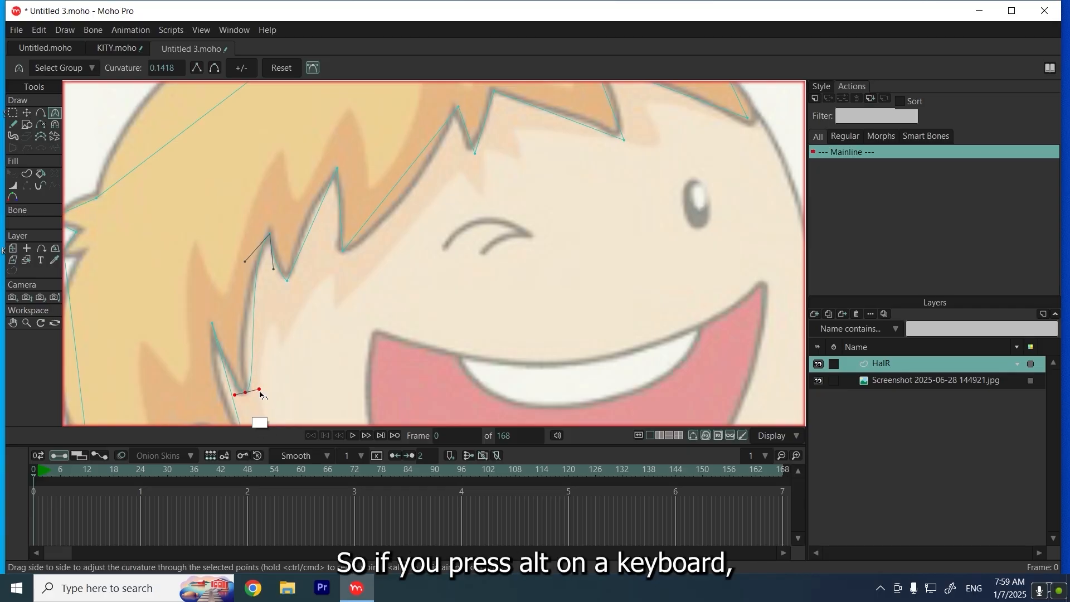
left_click_drag(260, 395, 233, 393)
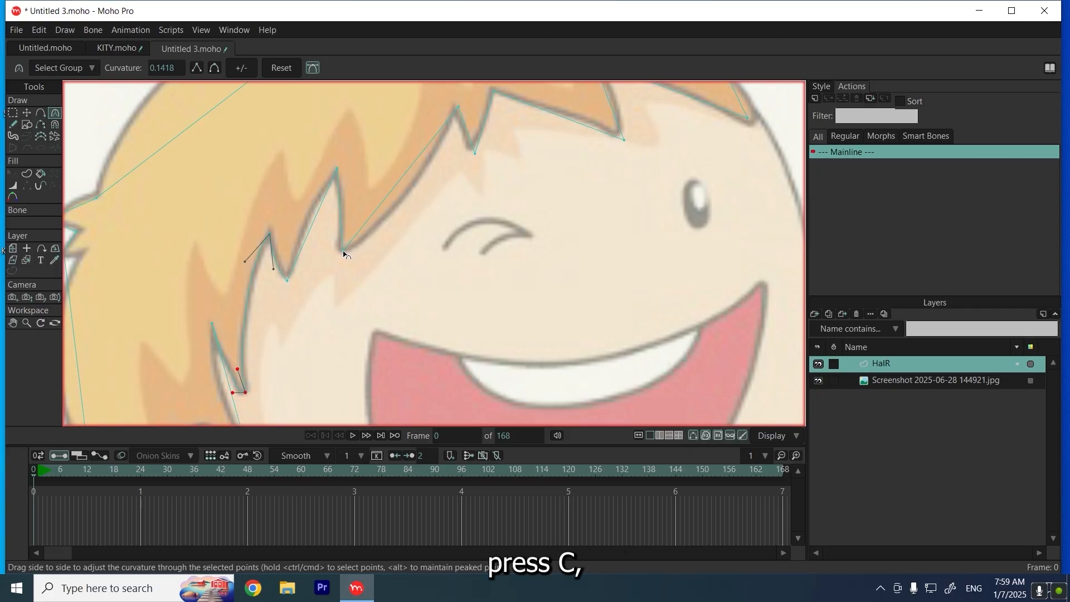
left_click_drag(343, 252, 349, 228)
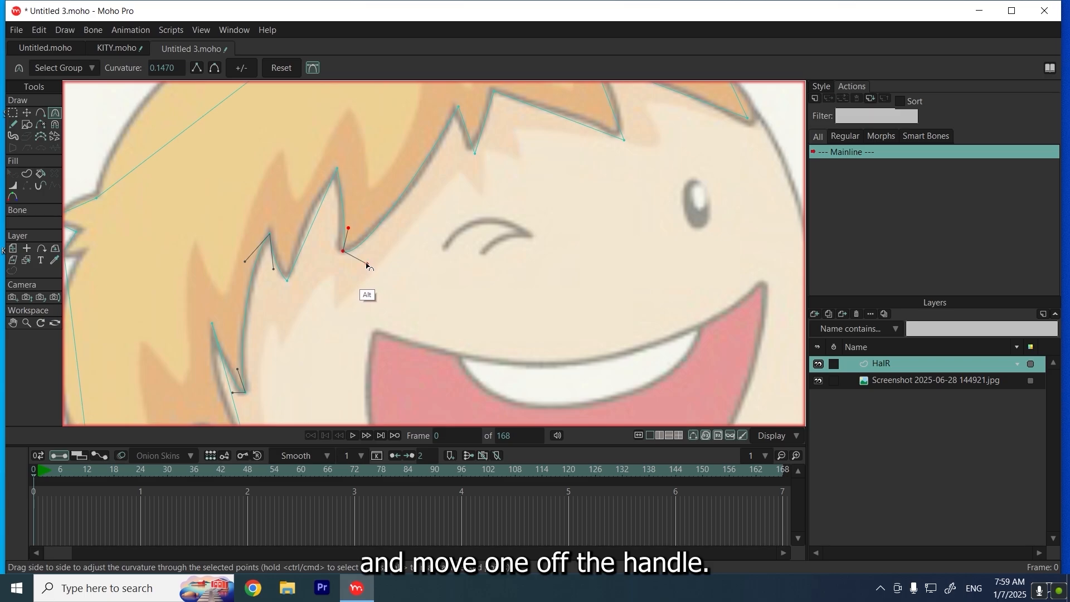
left_click_drag(368, 266, 380, 267)
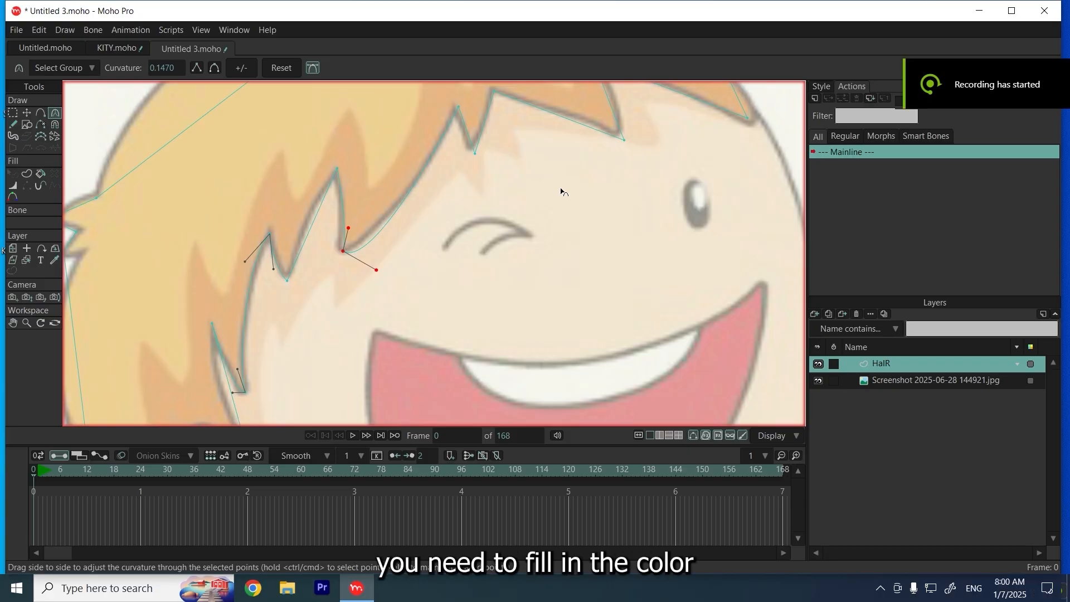
Switch to the KITY.moho document and hide the KIT.psd reference layer
left_click(107, 48)
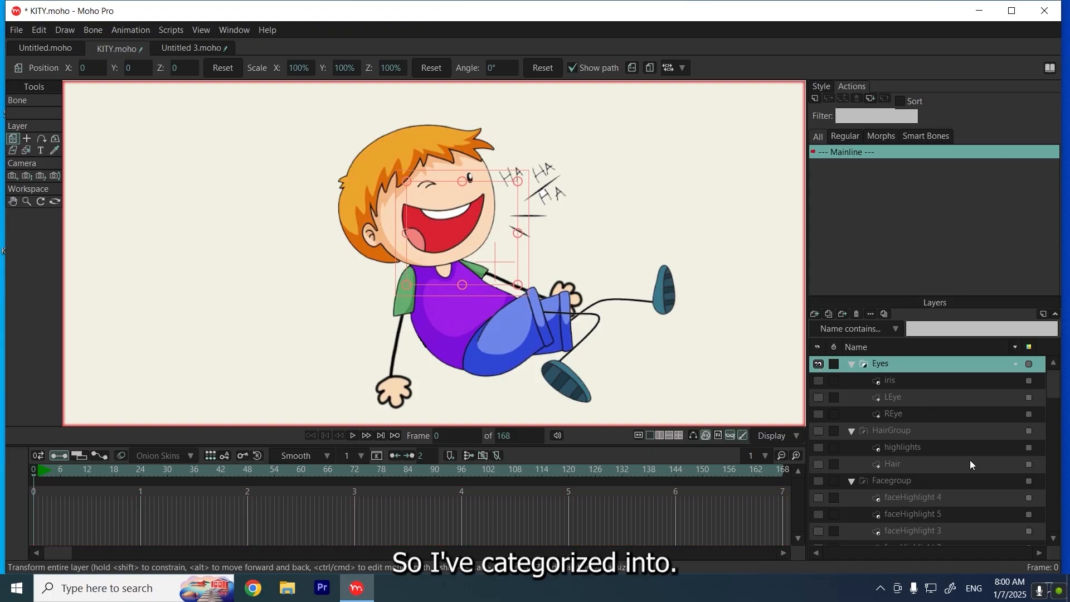
scroll(970, 460, "down", 2)
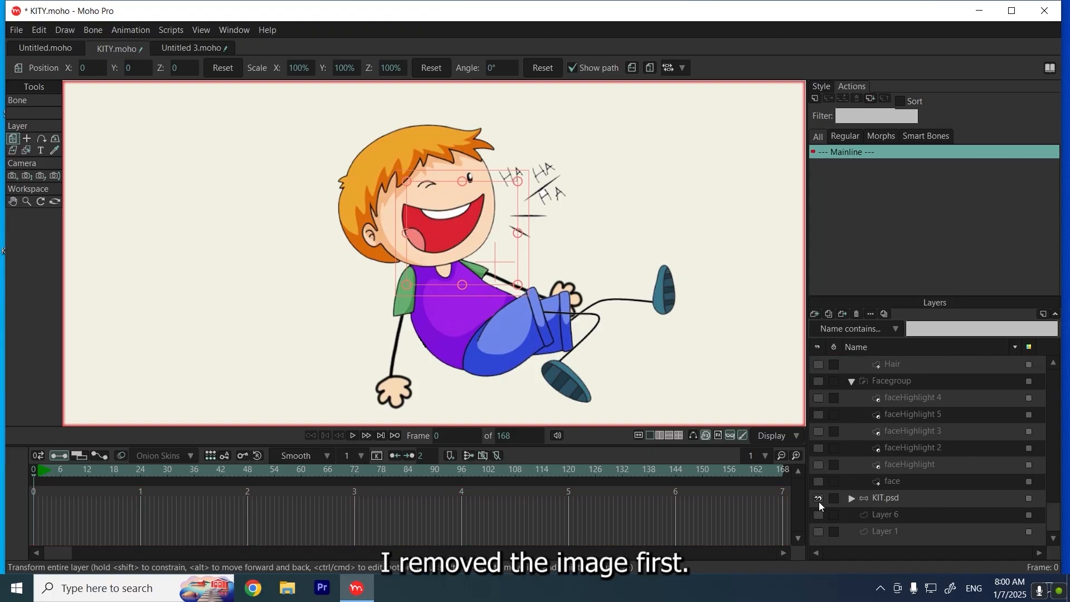
left_click(818, 498)
scroll(819, 413, "up", 2)
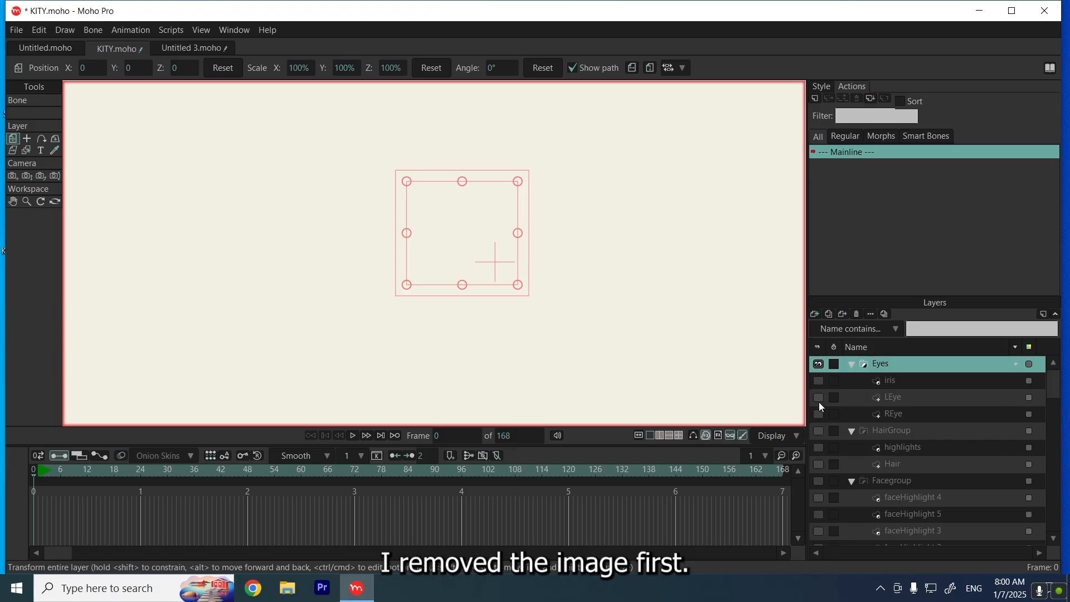
Show the iris, LEye and REye layers, and the HairGroup with its highlights and Hair layers
left_click(818, 380)
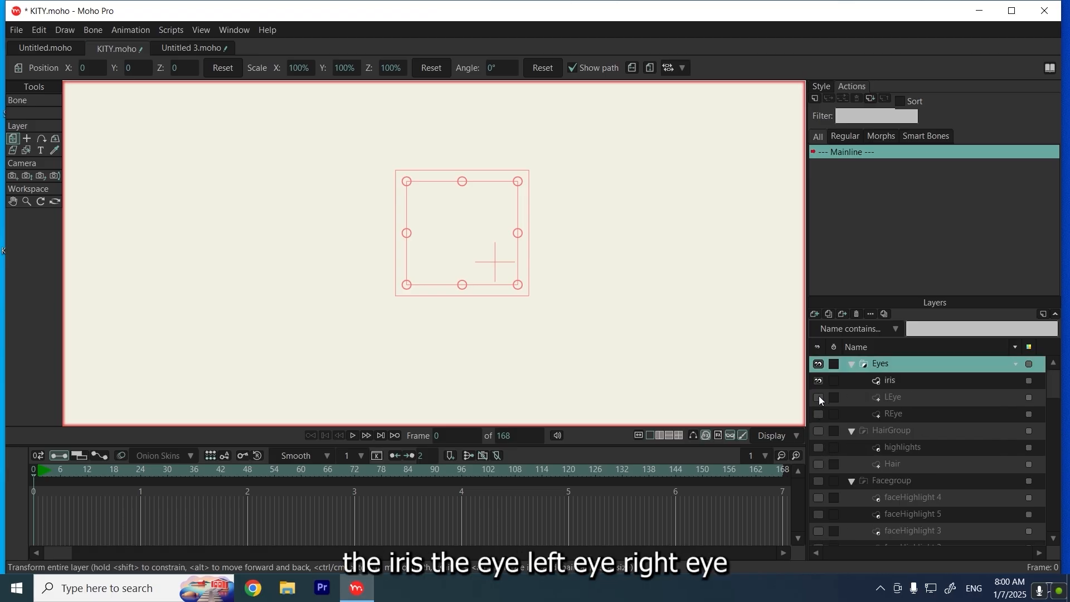
left_click(818, 397)
left_click(818, 415)
left_click(818, 431)
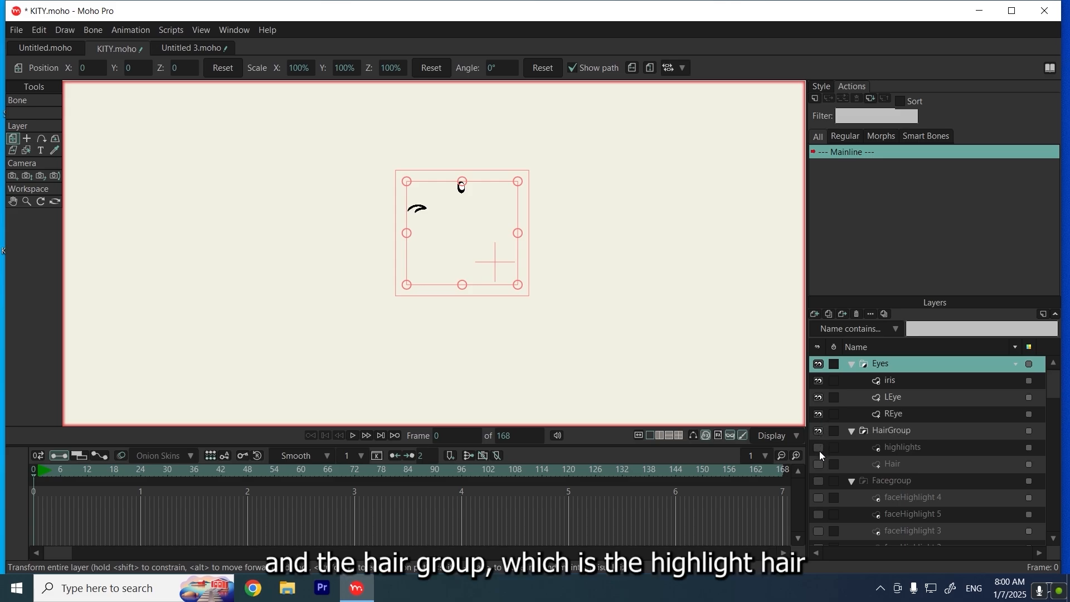
left_click(819, 449)
left_click(819, 465)
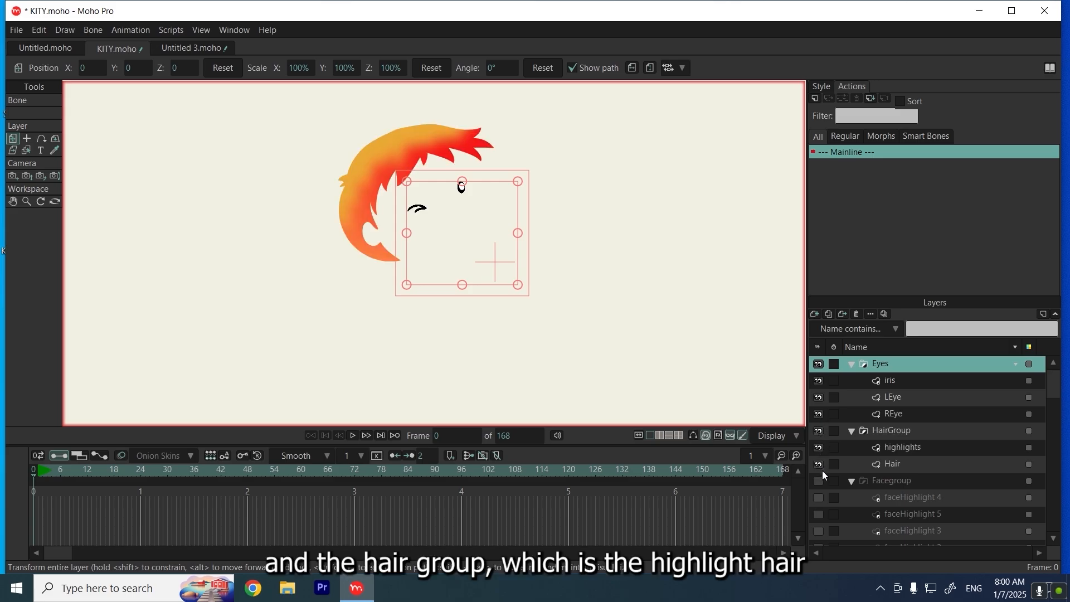
Show the Facegroup together with its face layer and all five faceHighlight layers
left_click(817, 482)
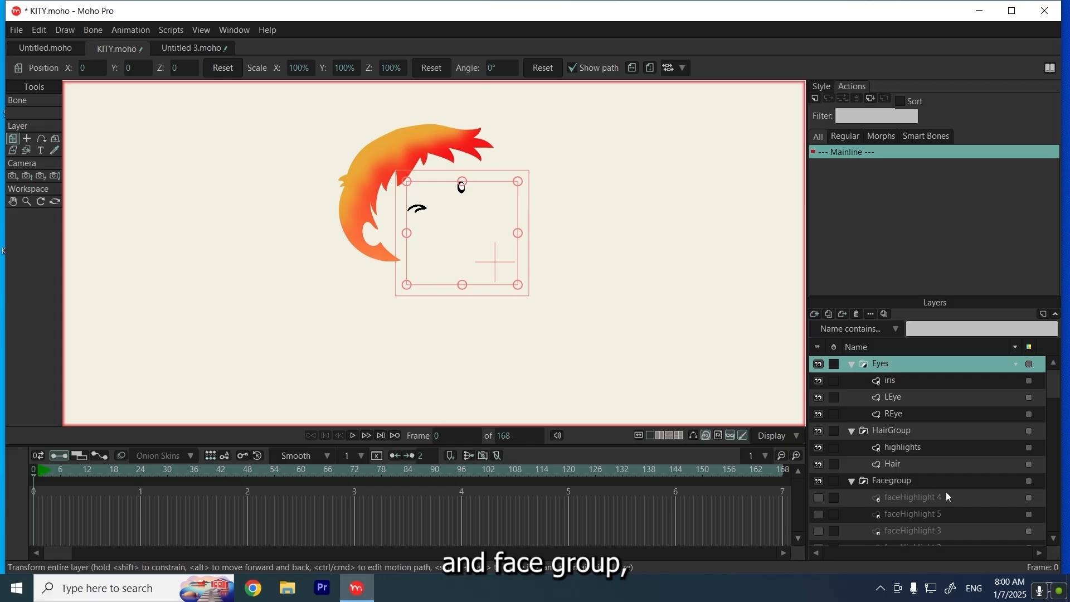
scroll(947, 489, "down", 1)
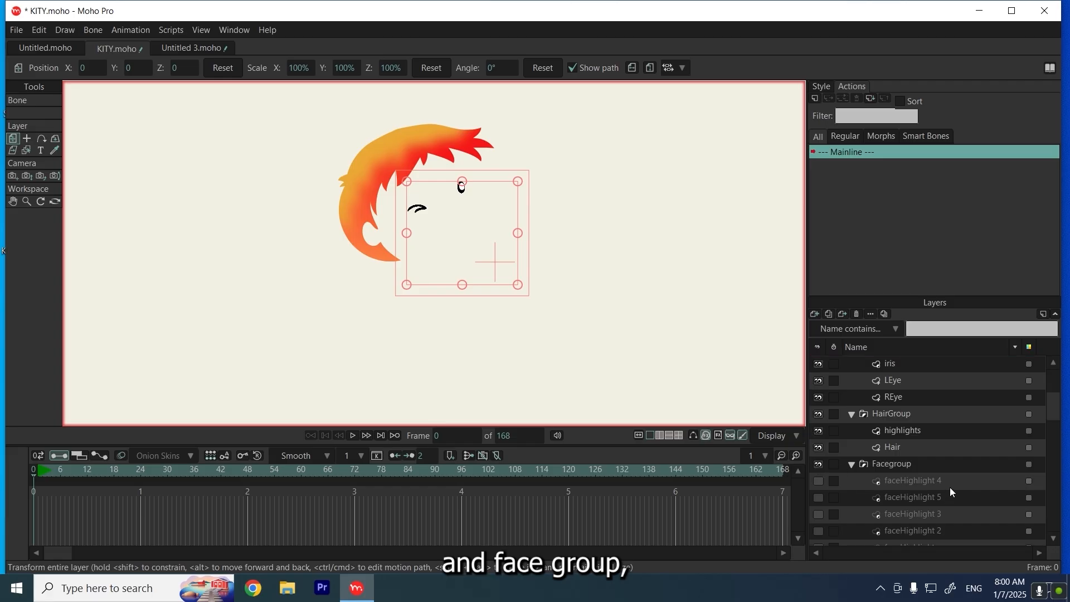
left_click(814, 482)
left_click(817, 498)
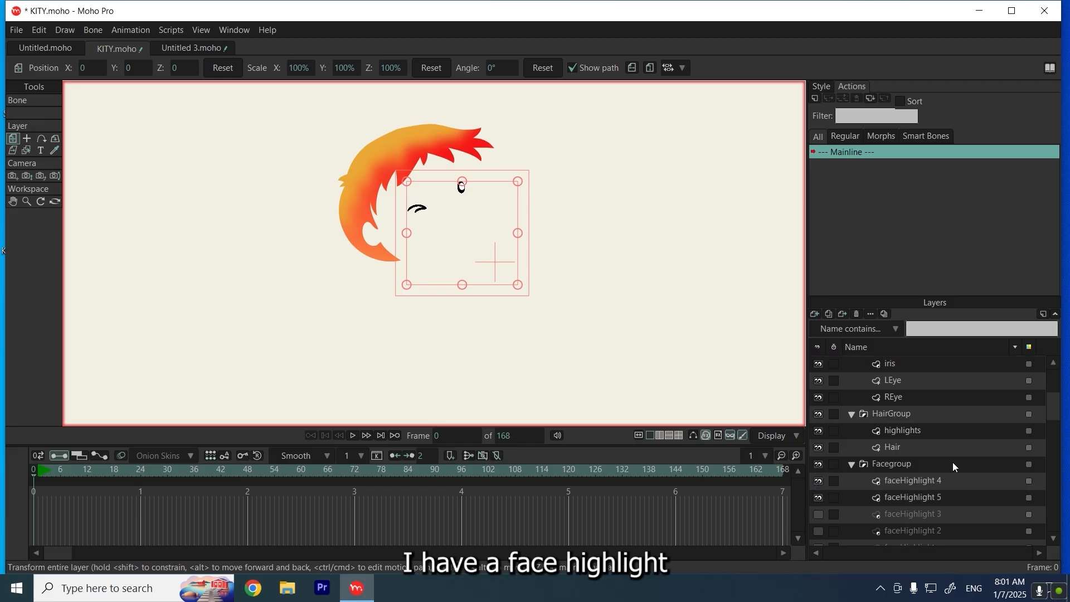
scroll(952, 463, "down", 5)
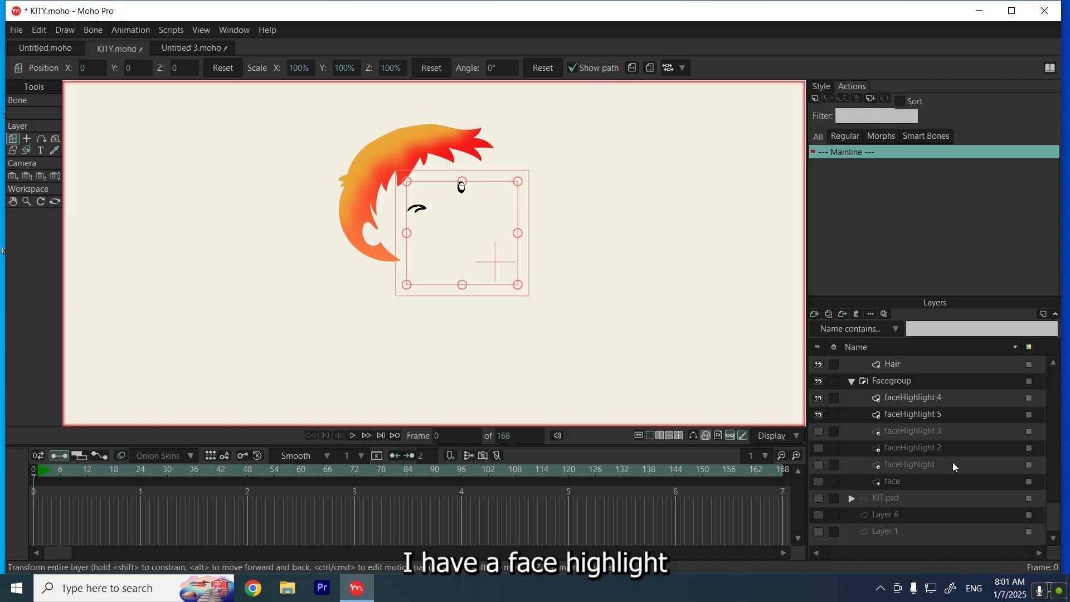
left_click(818, 481)
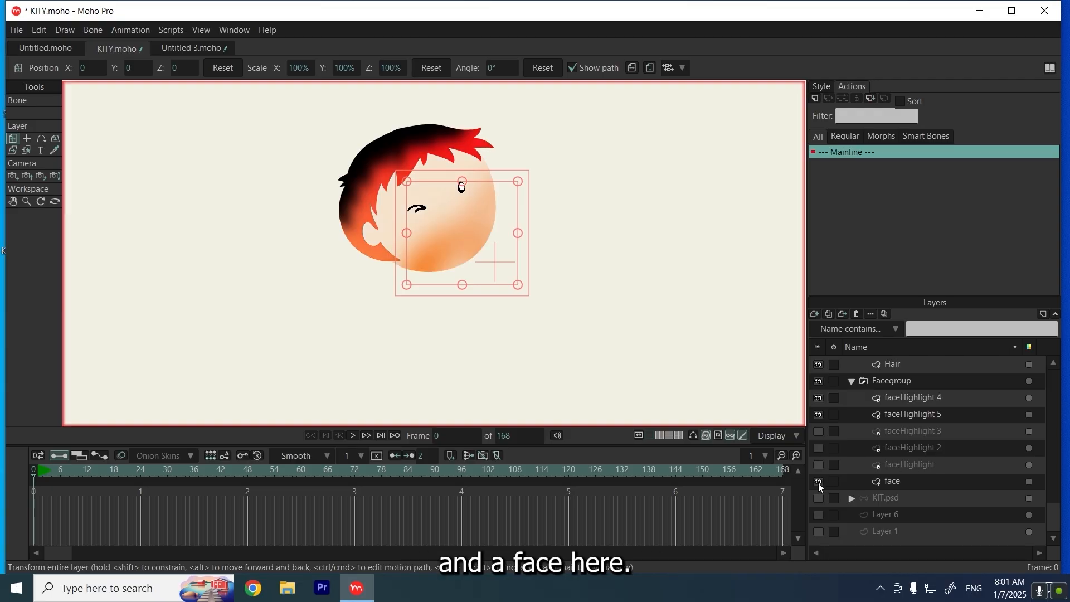
left_click(819, 432)
left_click(818, 449)
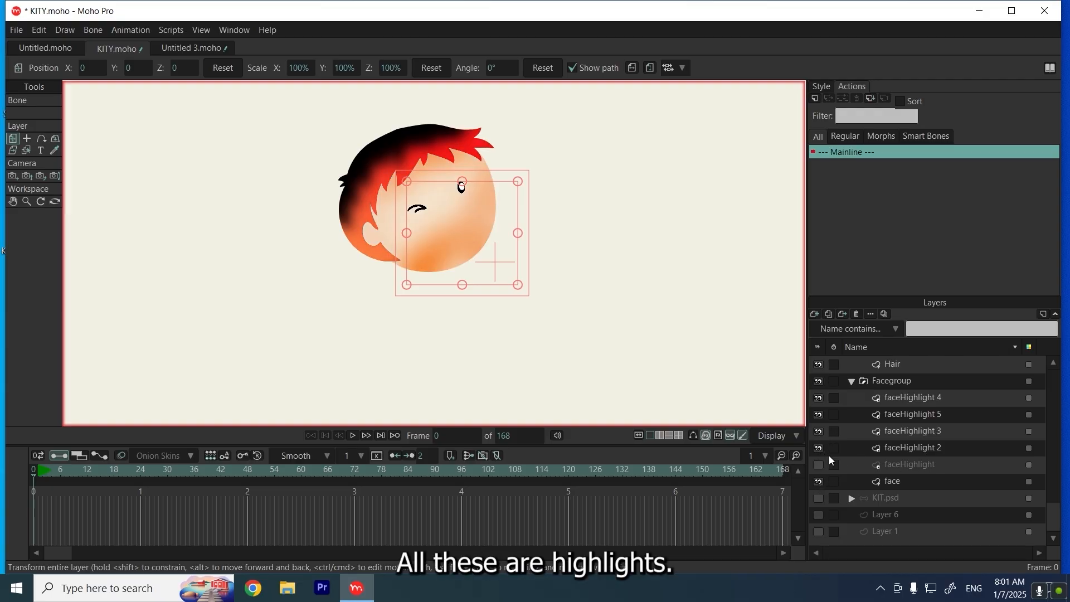
left_click(818, 464)
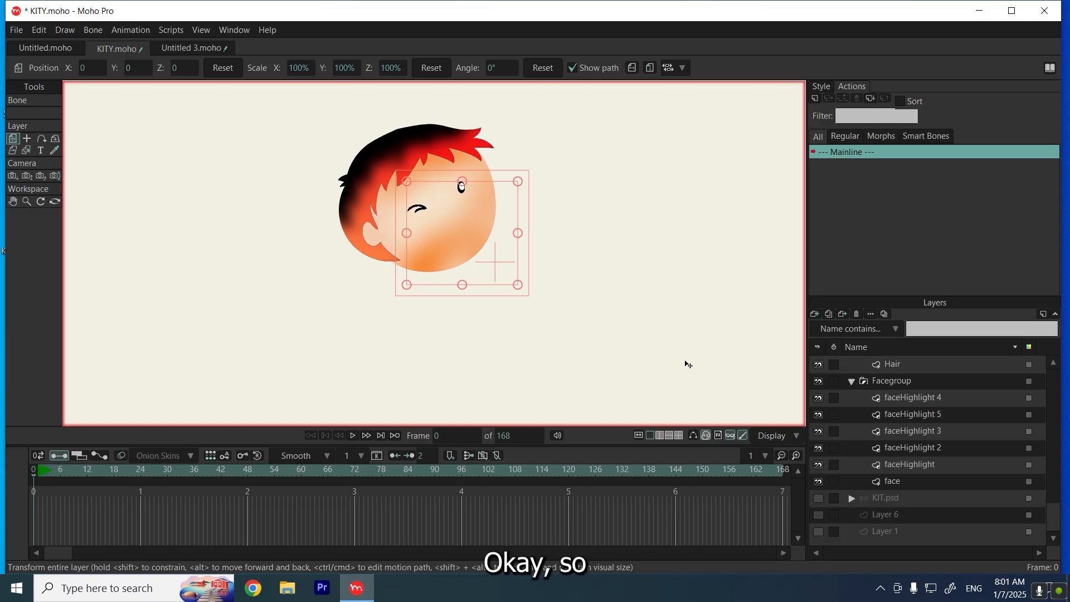
Hide all five faceHighlight layers, leaving only the plain face layer on in the Facegroup
left_click(820, 465)
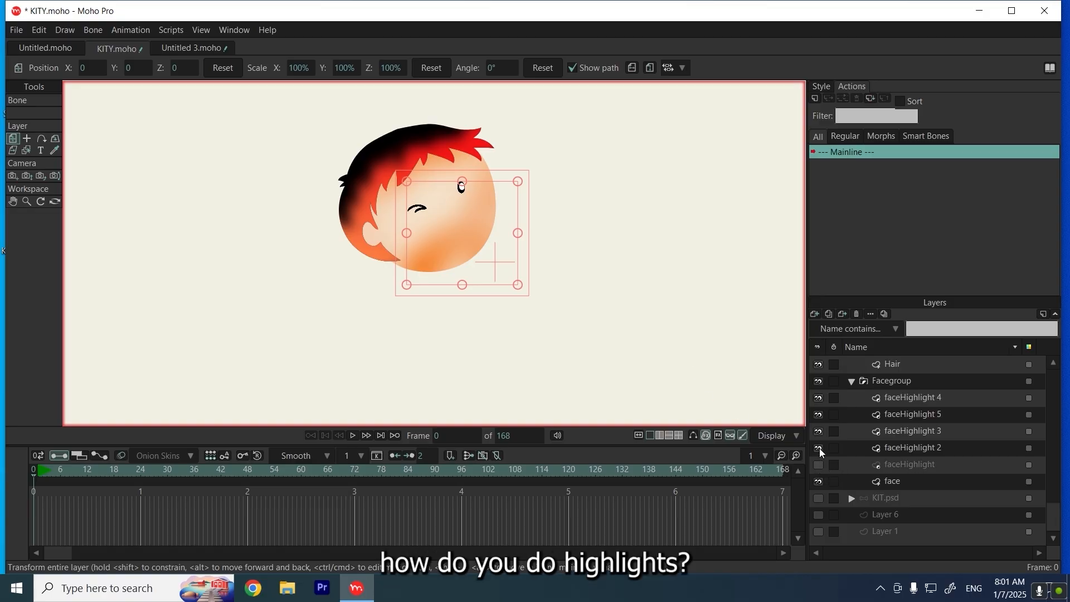
left_click(819, 448)
left_click(817, 432)
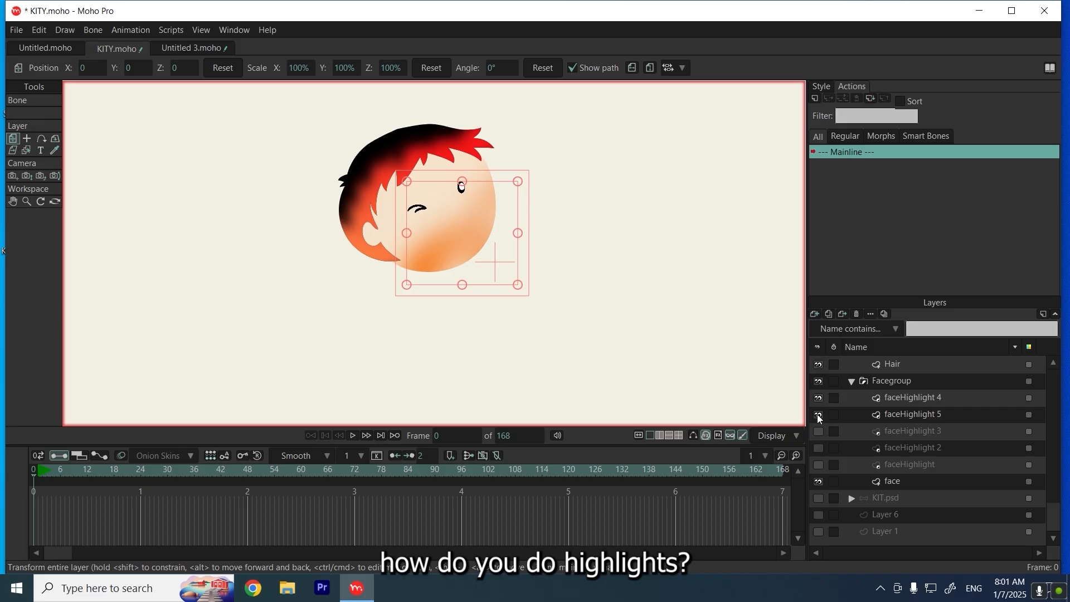
left_click(818, 413)
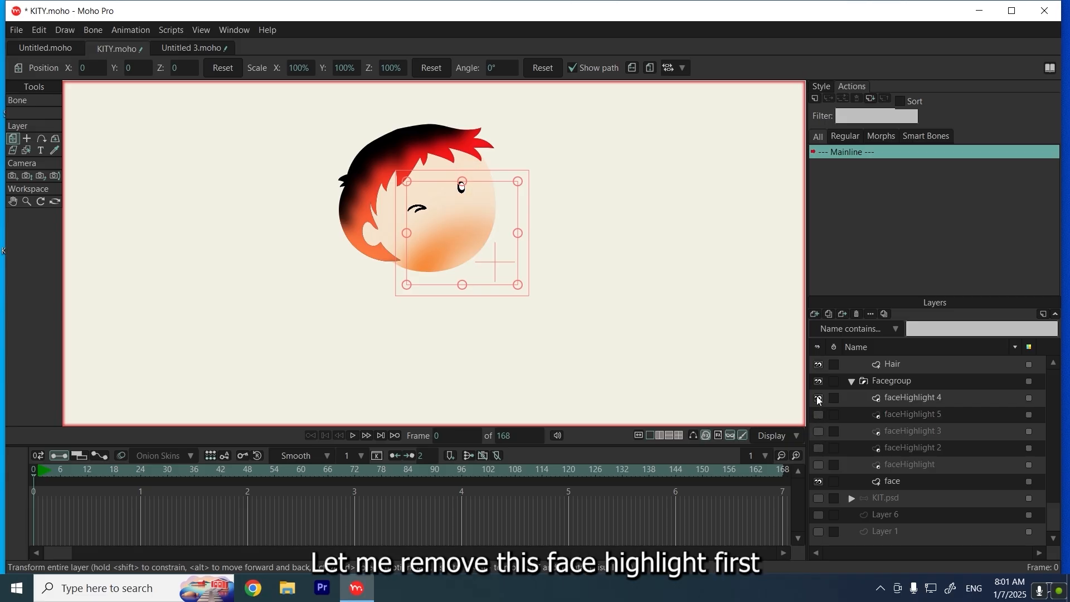
left_click(818, 397)
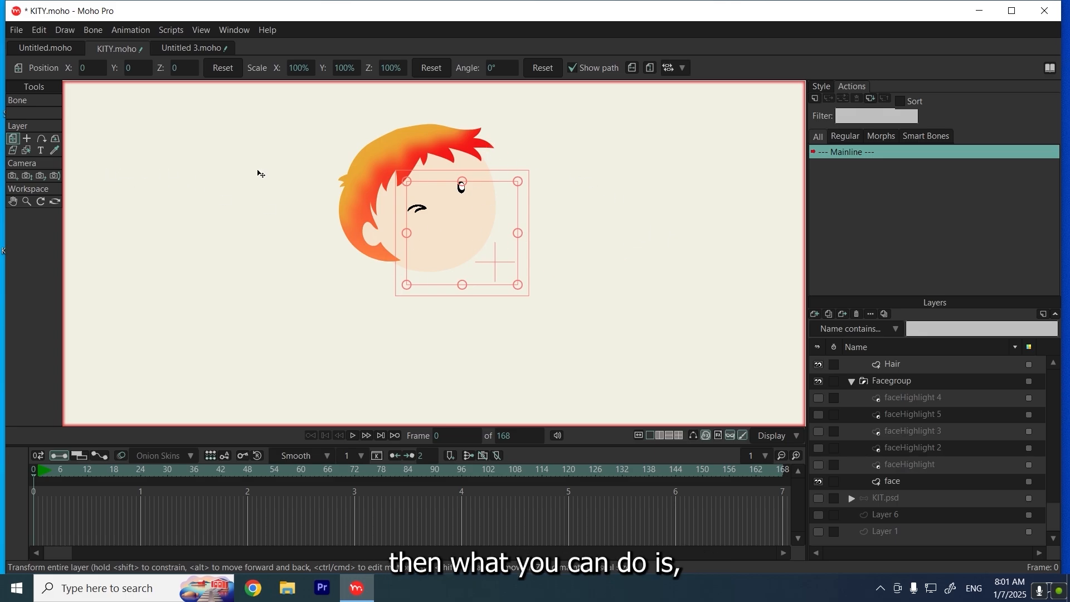
Add a new vector layer, place it inside the Facegroup above faceHighlight 4, and rename it hIGHLIGHTS
left_click(890, 380)
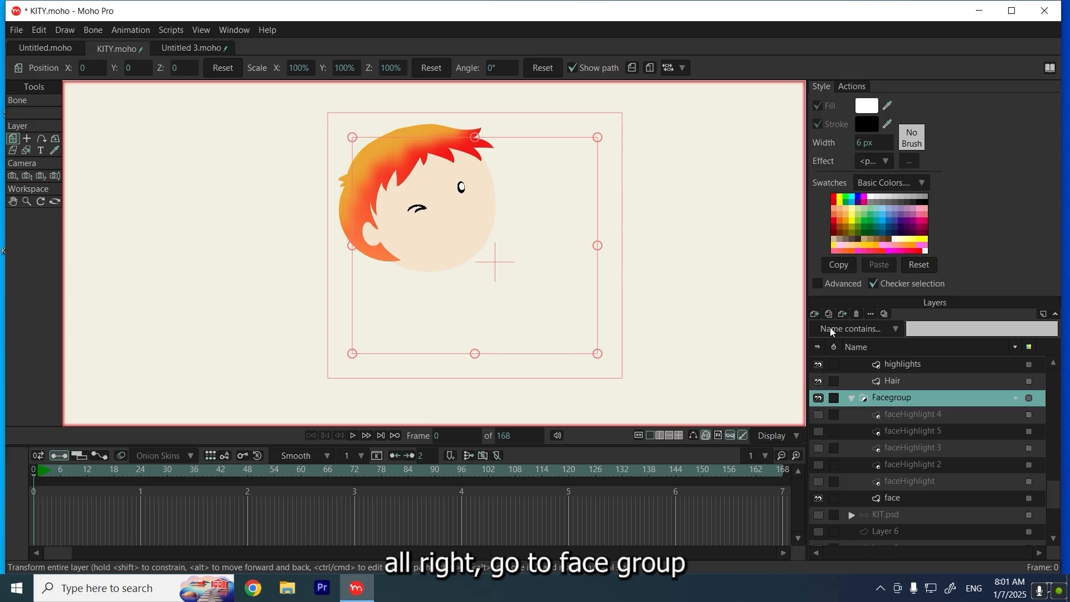
left_click(818, 499)
left_click(818, 499)
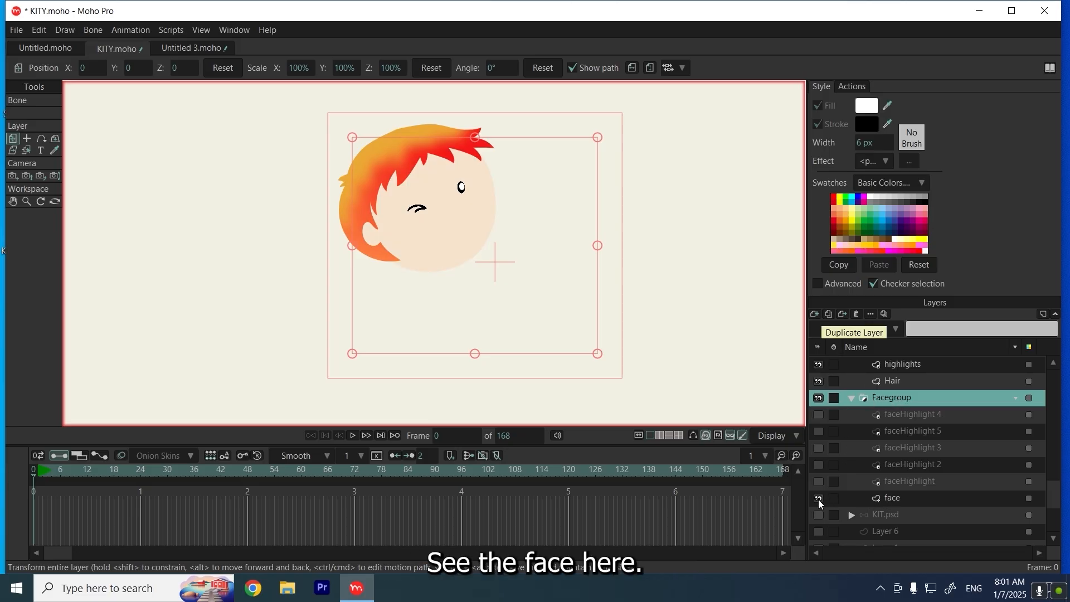
left_click(818, 313)
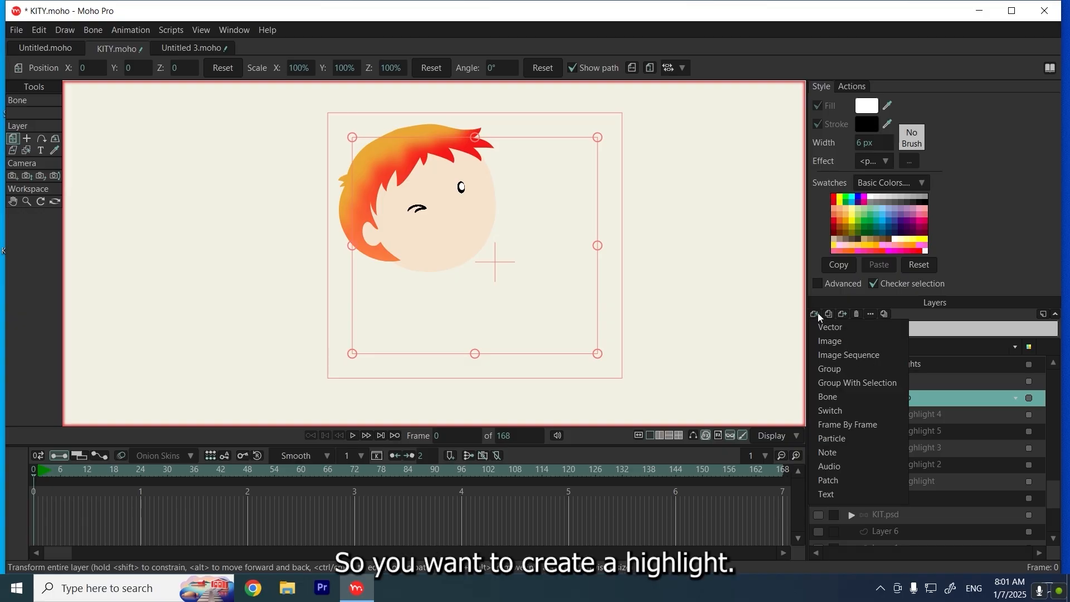
left_click(825, 329)
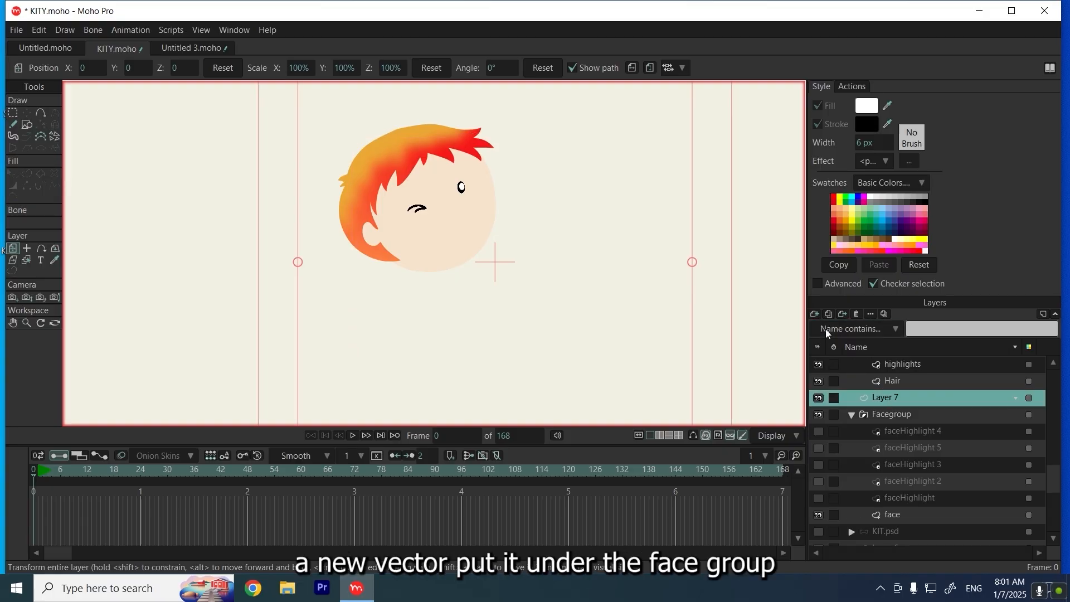
left_click_drag(878, 397, 888, 424)
double_click(891, 417)
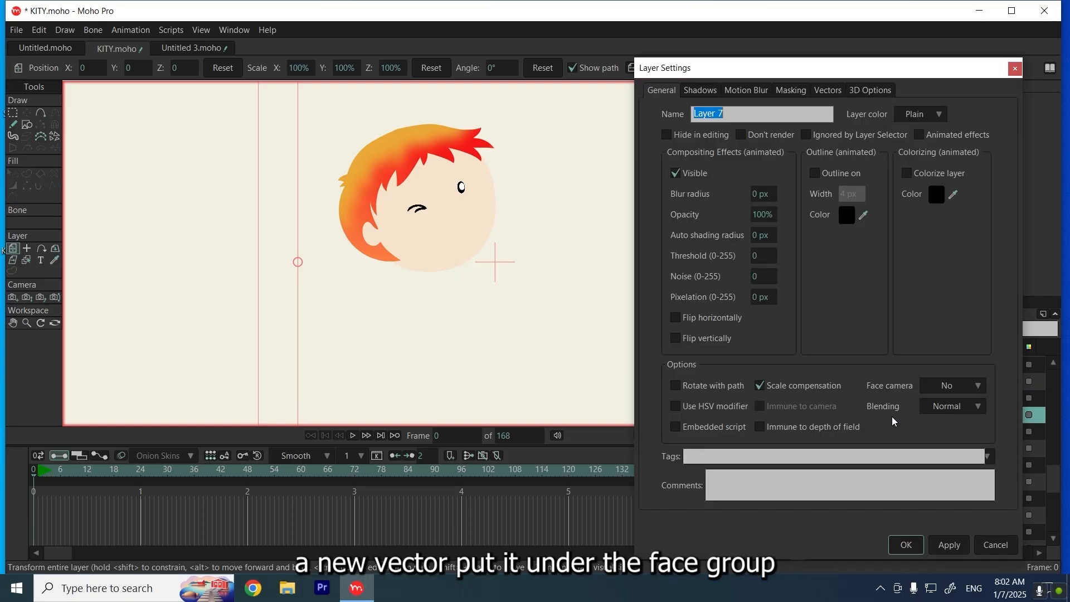
type("hIGHLIGHTS")
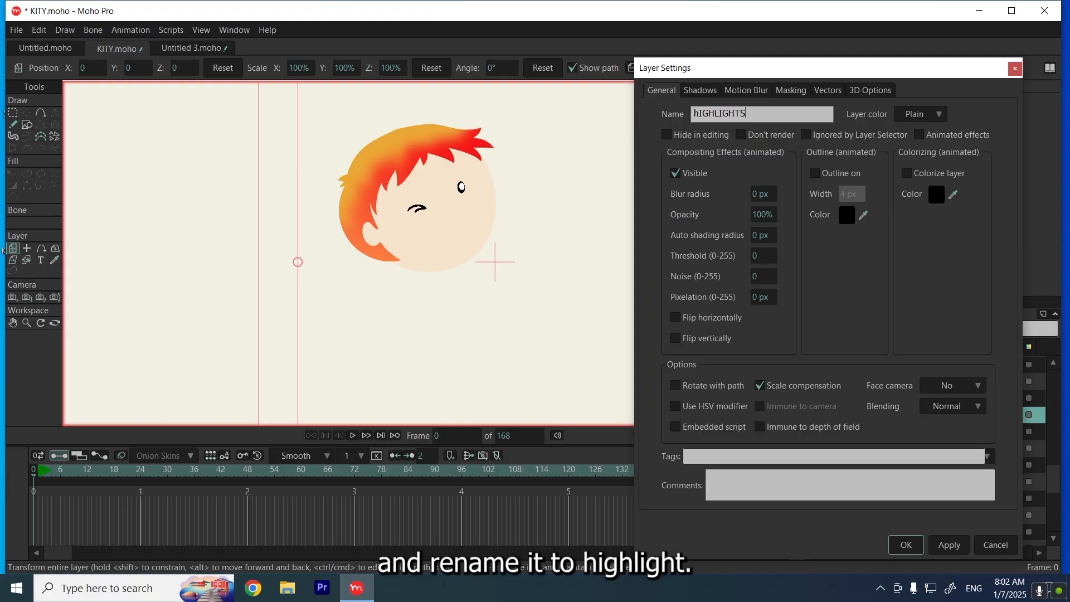
key("Return")
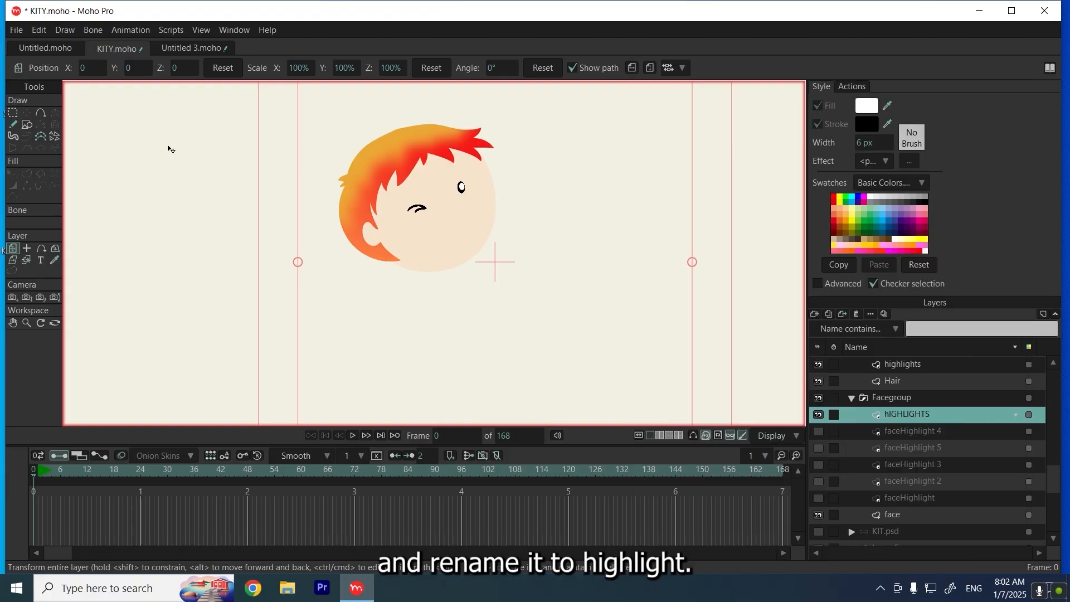
Sketch a closed freehand outline with Weld ends on, running inside the face's right edge and looping back outside it from chin to hair
left_click(14, 125)
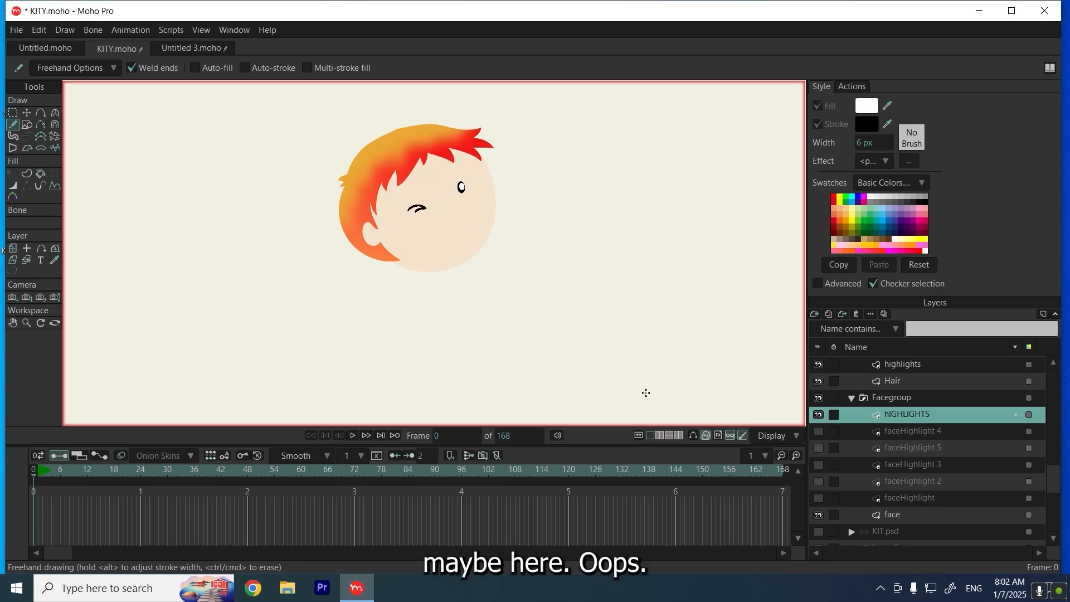
left_click_drag(489, 158, 484, 223)
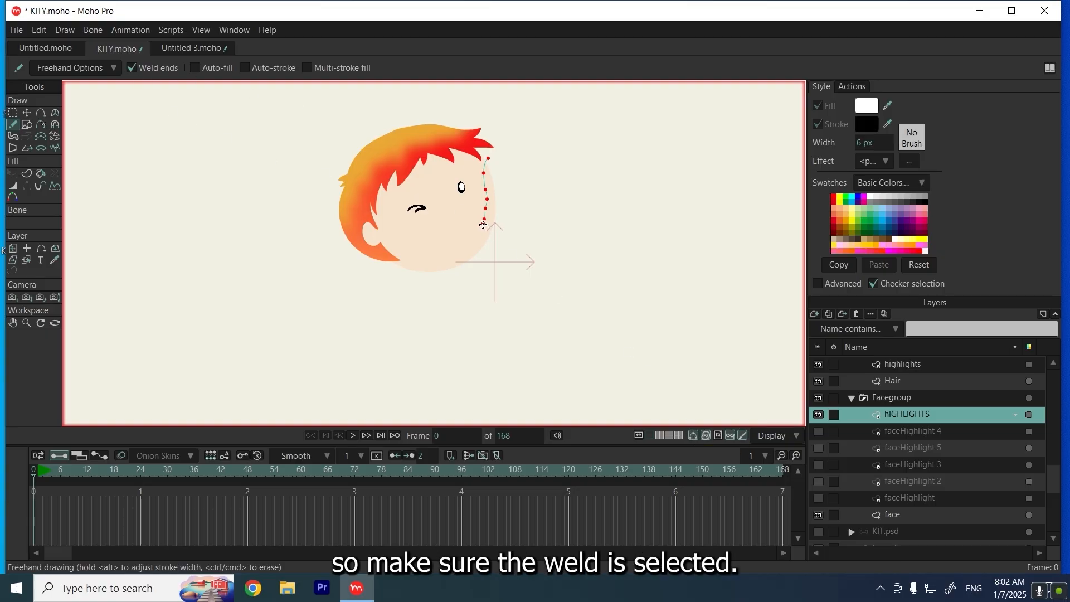
mouse_move(482, 228)
left_mouse_down()
mouse_move(421, 279)
mouse_move(428, 294)
mouse_move(457, 290)
mouse_move(515, 248)
left_mouse_up()
mouse_move(530, 200)
left_mouse_down()
mouse_move(516, 166)
mouse_move(490, 156)
mouse_move(495, 144)
left_mouse_up()
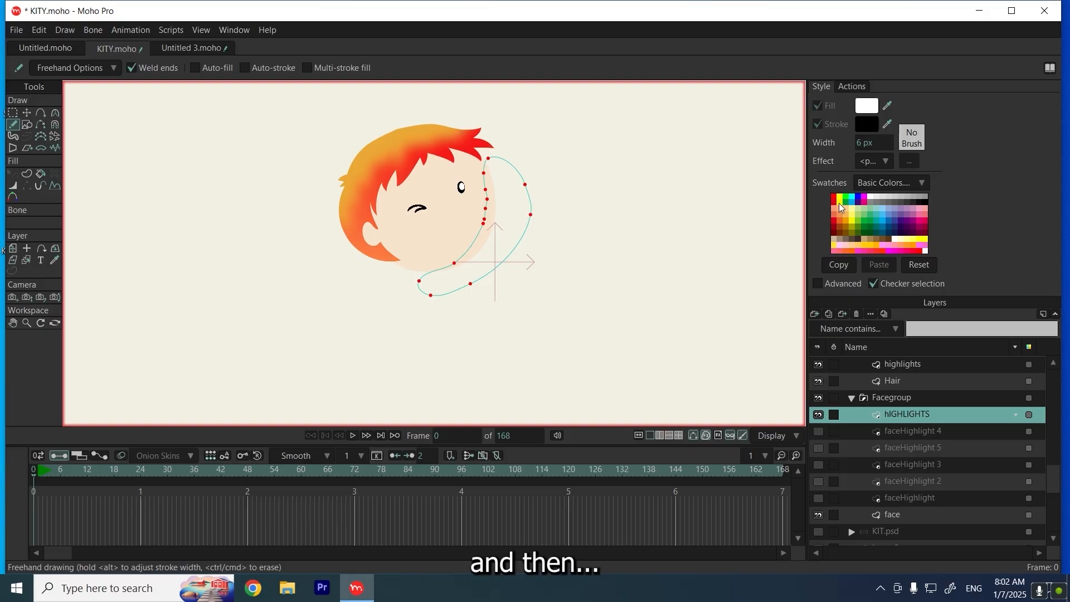
Set the Paint Bucket's fill colour to a darker, saturated orange
left_click(41, 174)
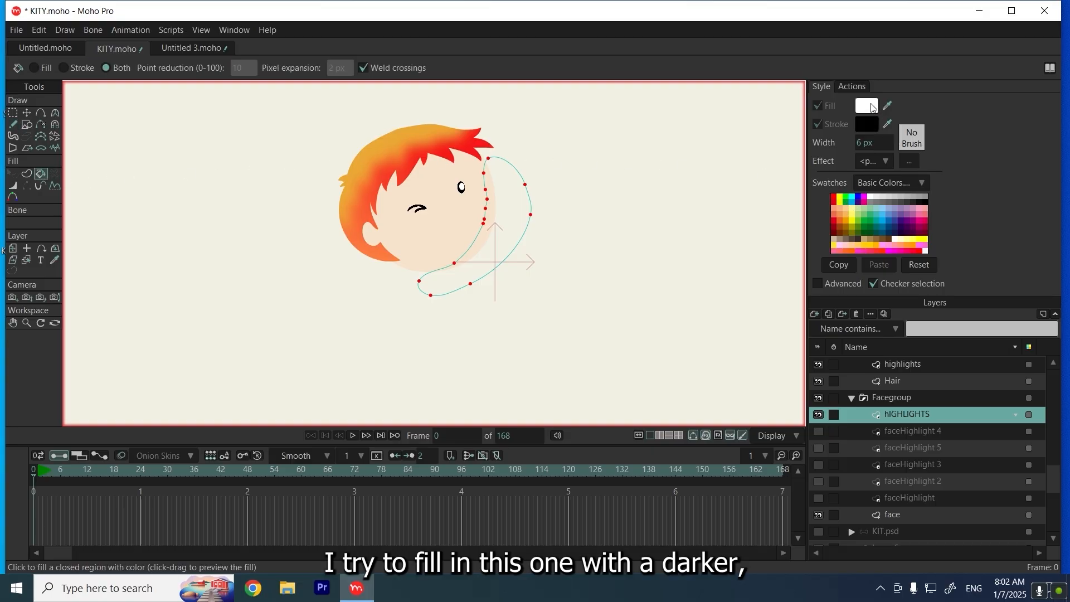
left_click(843, 211)
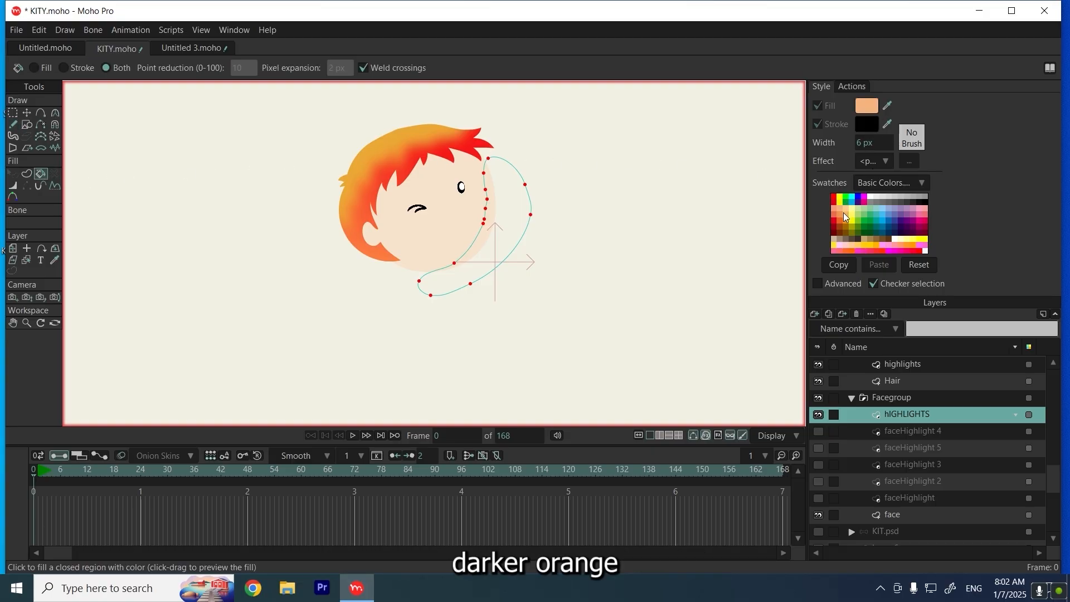
left_click(867, 107)
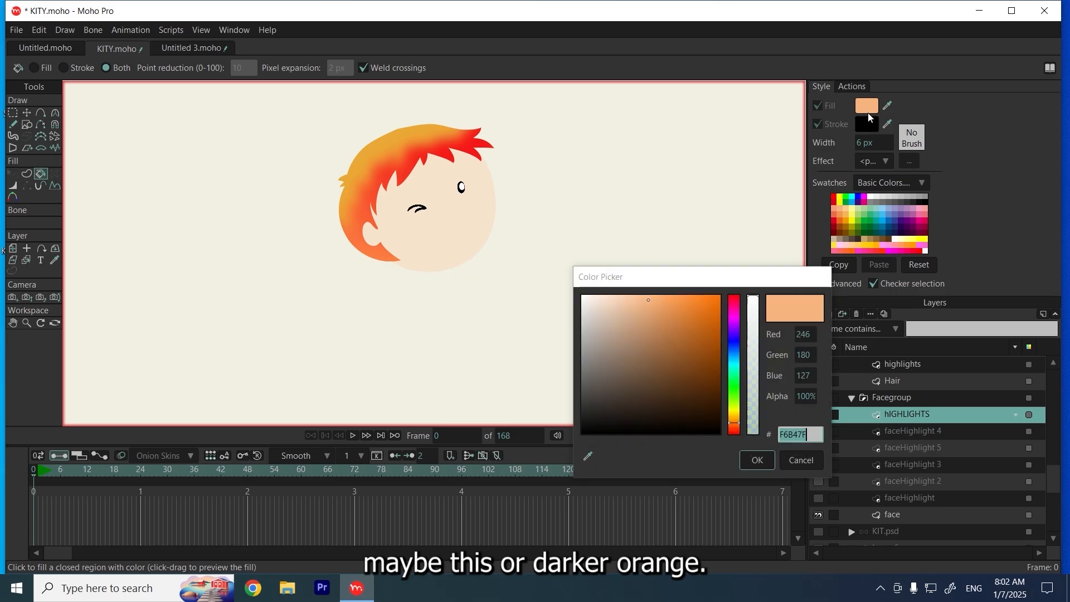
left_click(705, 305)
left_click(757, 461)
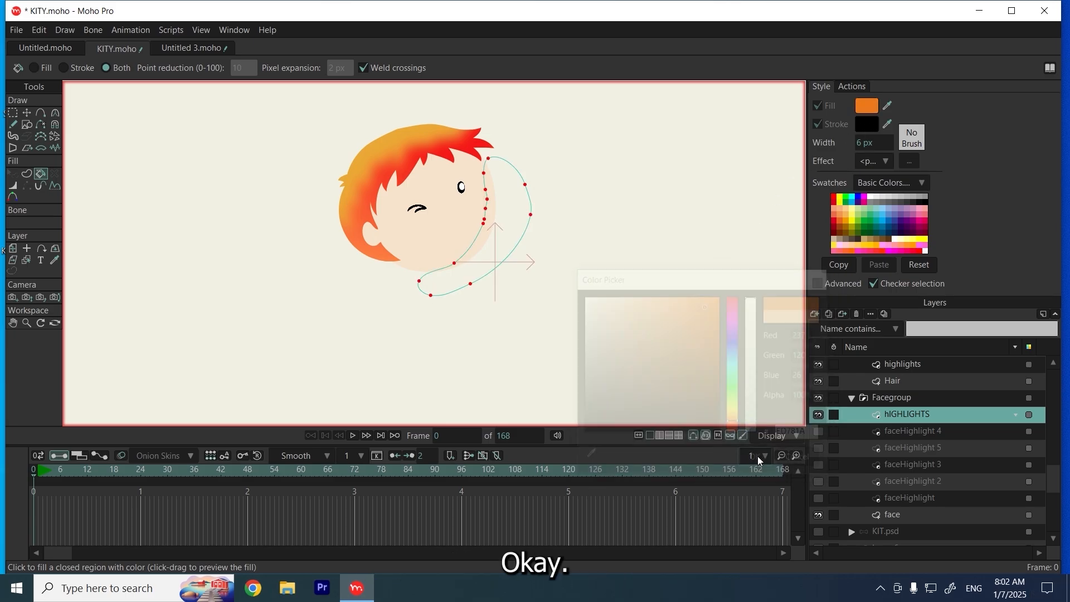
Fill the face highlight outline with the orange using the Fill option only, without a stroke
left_click(489, 229)
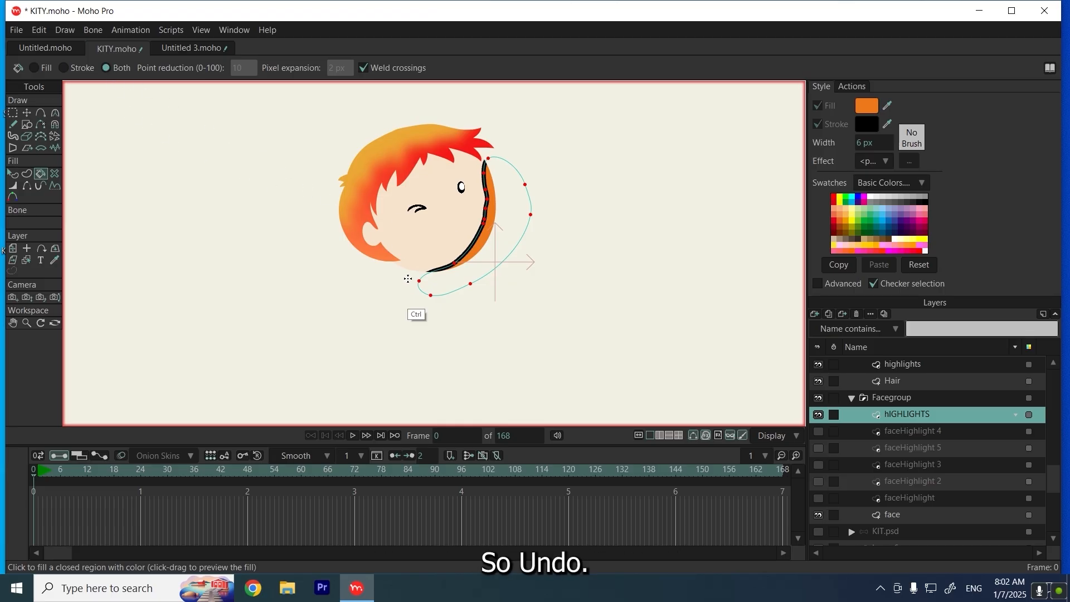
key("ctrl+z")
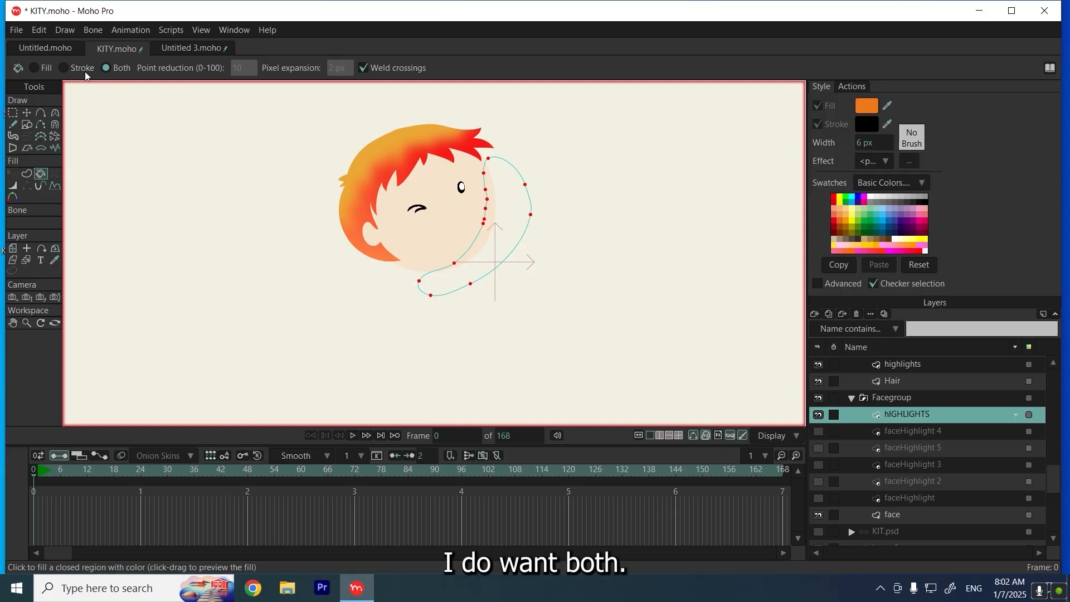
left_click(34, 68)
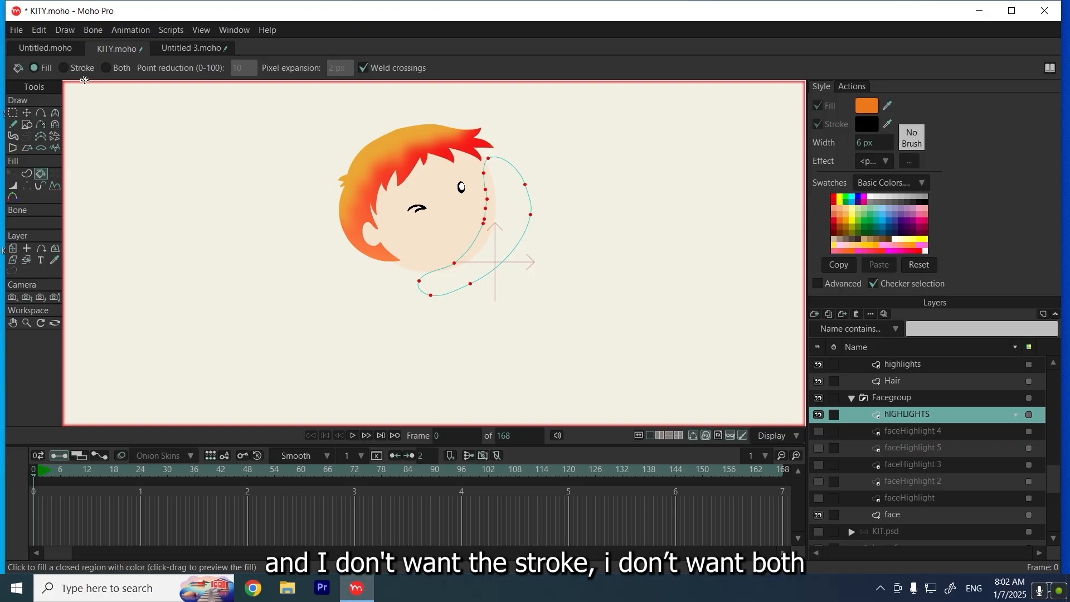
left_click(493, 214)
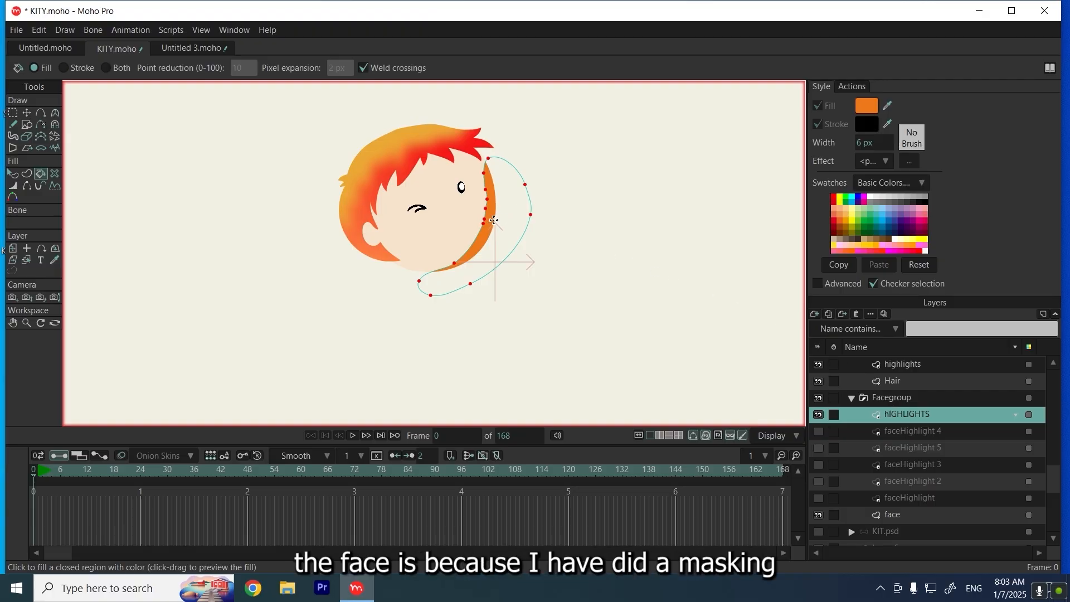
Check the masking settings of the Facegroup and of its hIGHLIGHTS and face layers
double_click(894, 397)
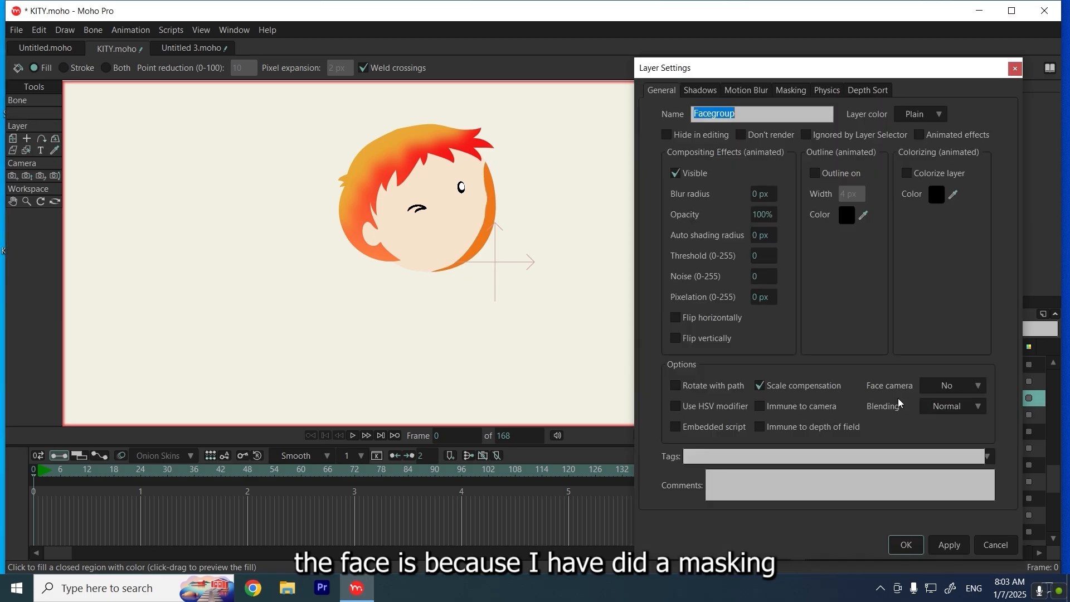
left_click(792, 90)
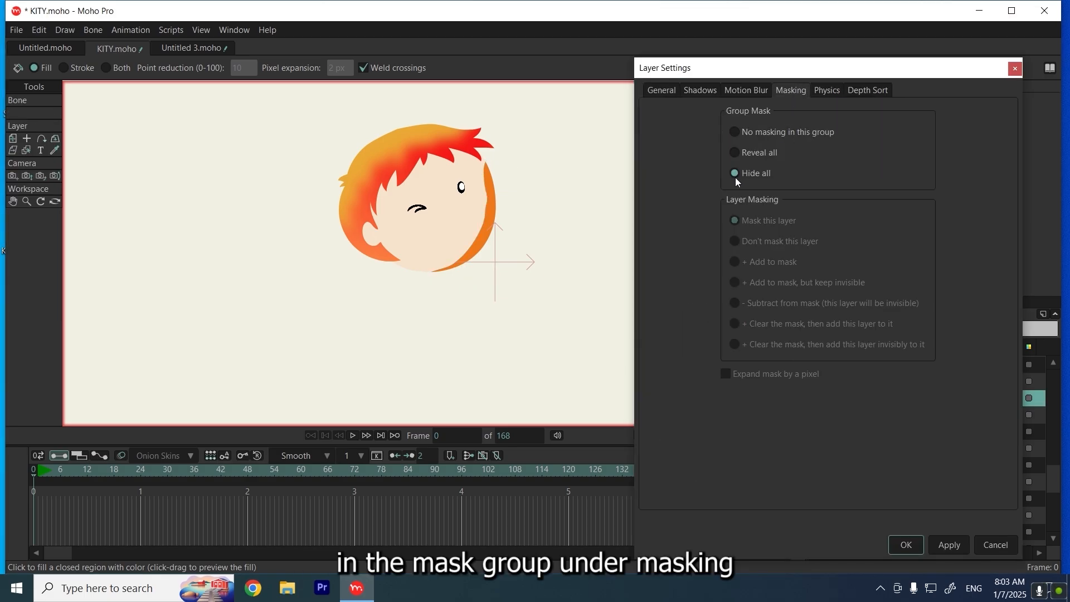
left_click(907, 545)
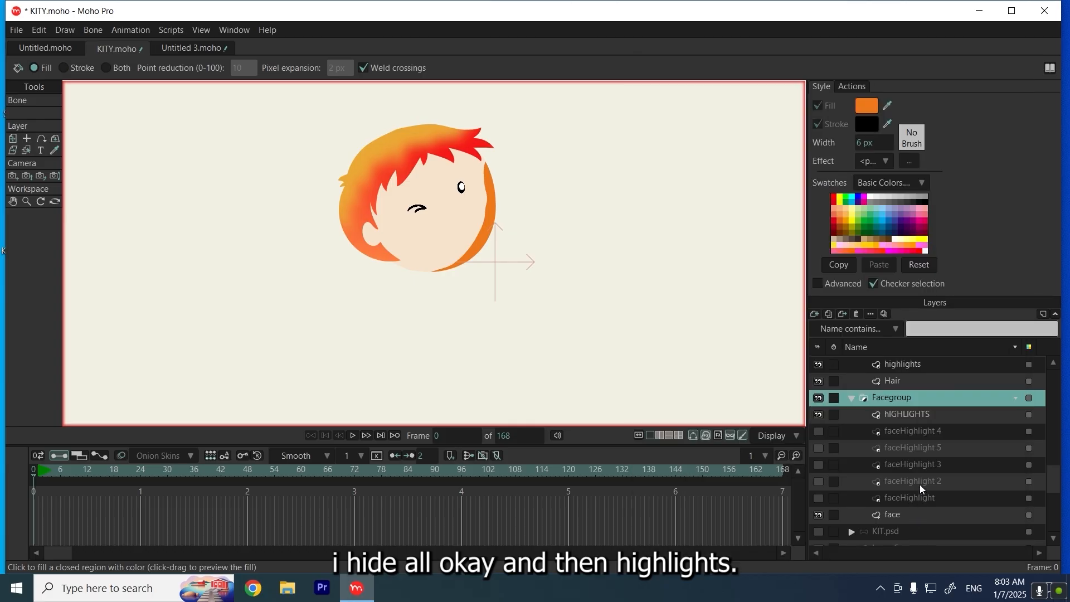
double_click(917, 416)
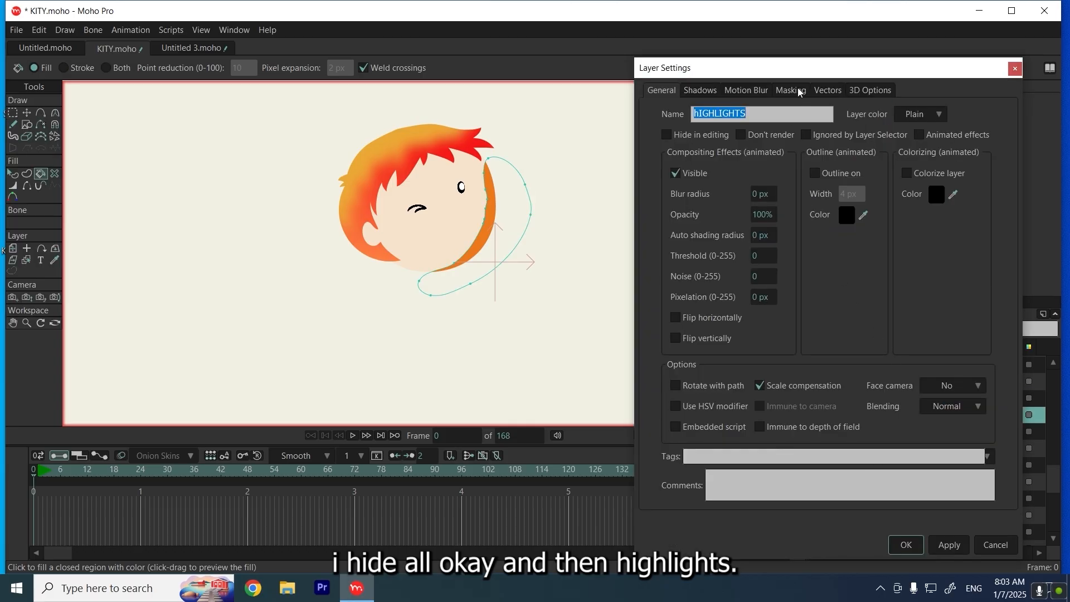
left_click(792, 91)
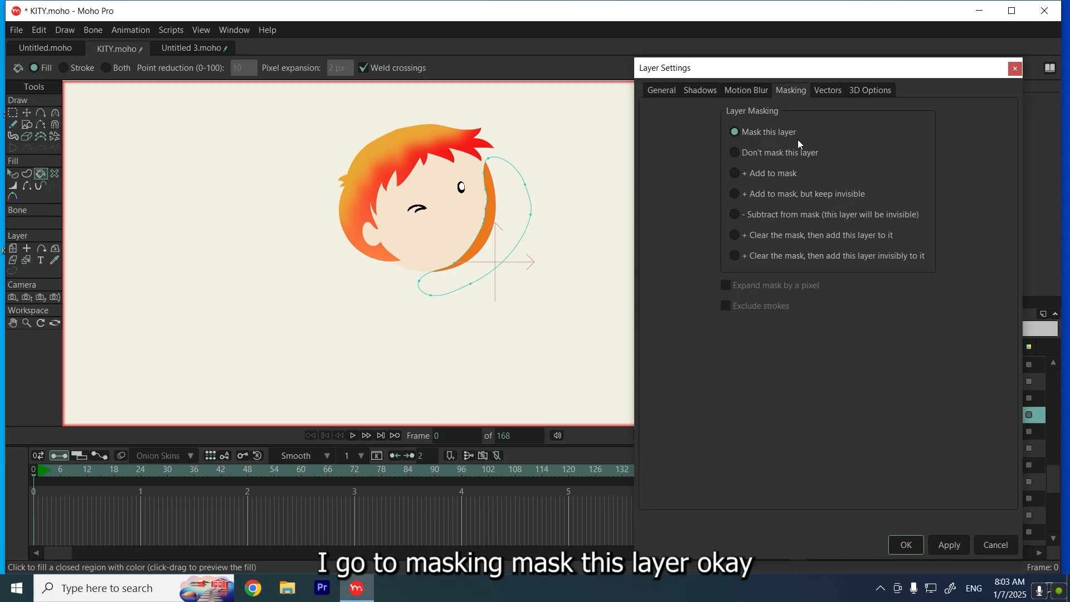
left_click(907, 545)
double_click(893, 516)
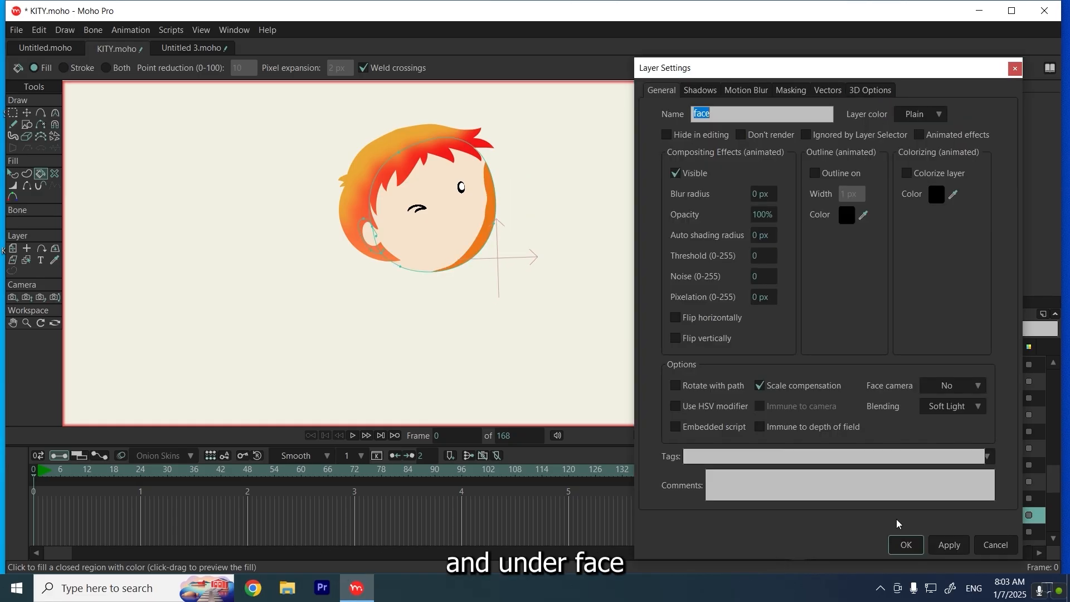
left_click(797, 91)
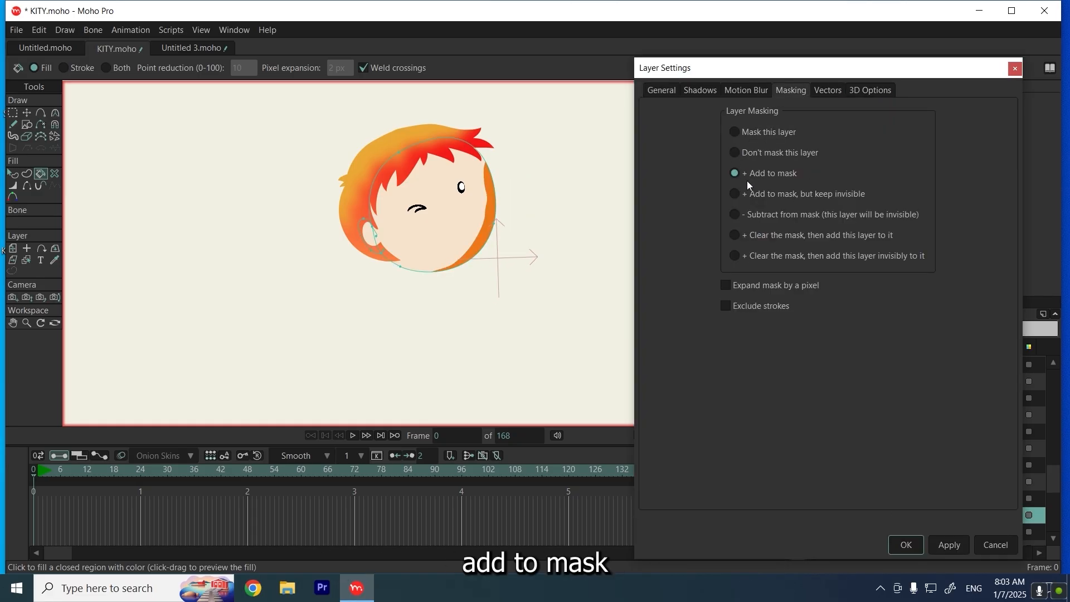
left_click(907, 545)
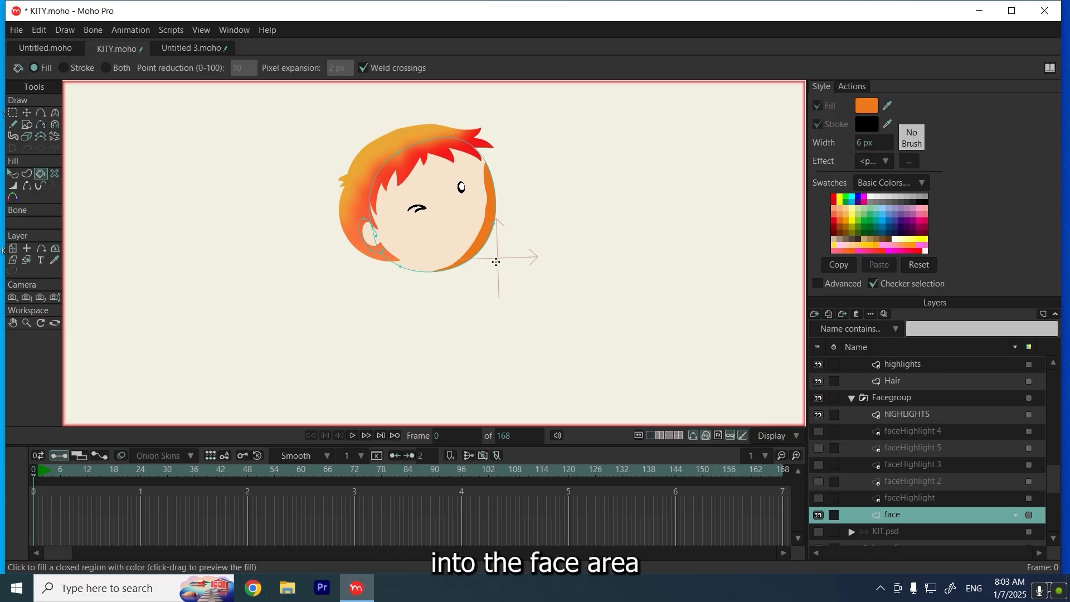
Select the orange shape on the hIGHLIGHTS layer and apply Soft Edge as Effect 1 in the advanced style settings
left_click(909, 417)
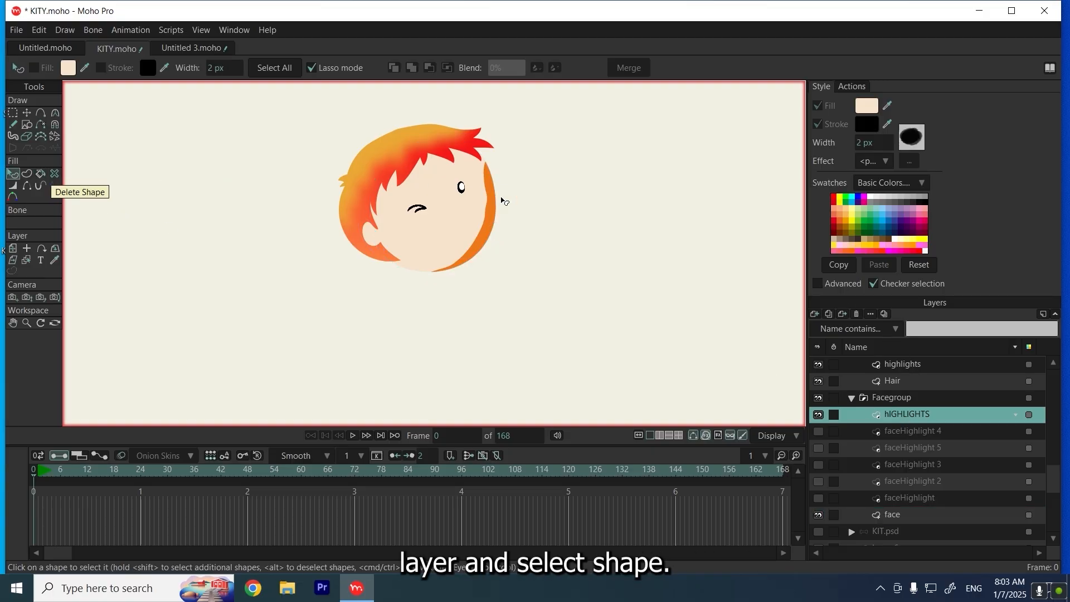
left_click(492, 220)
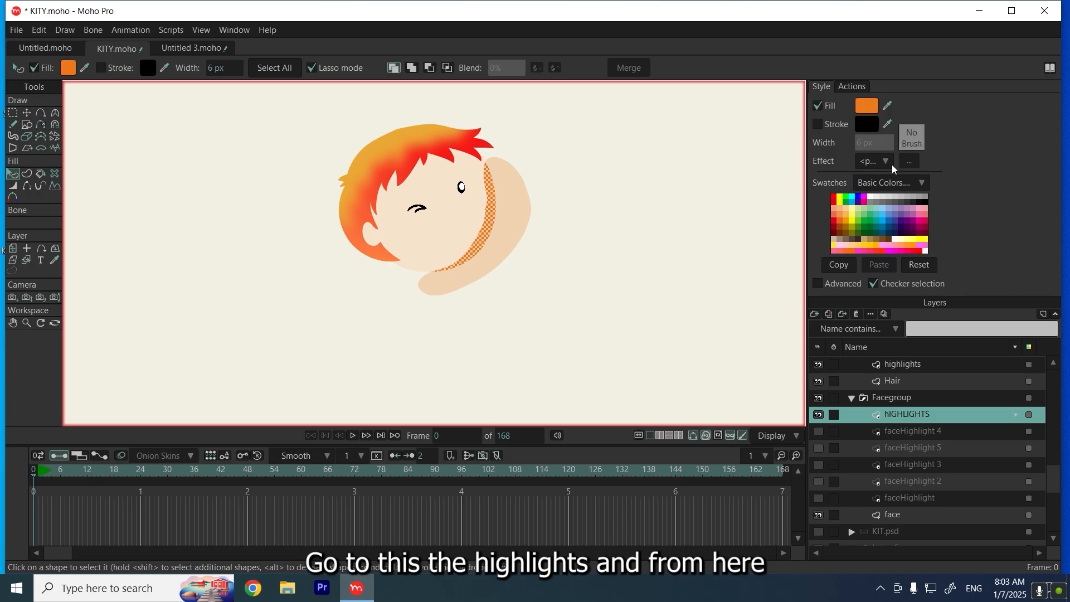
left_click(818, 283)
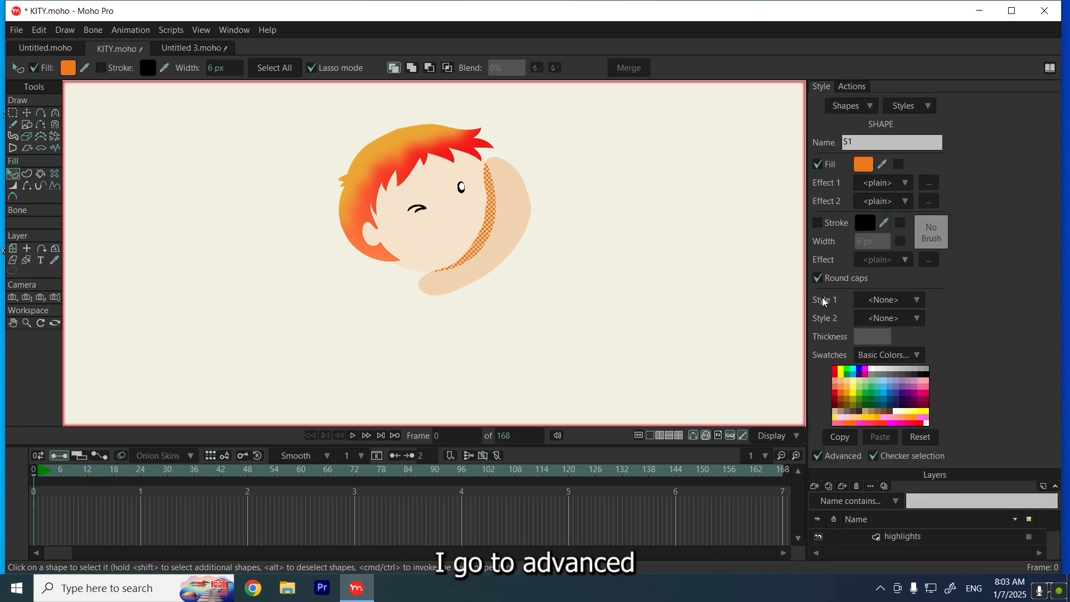
left_click(906, 185)
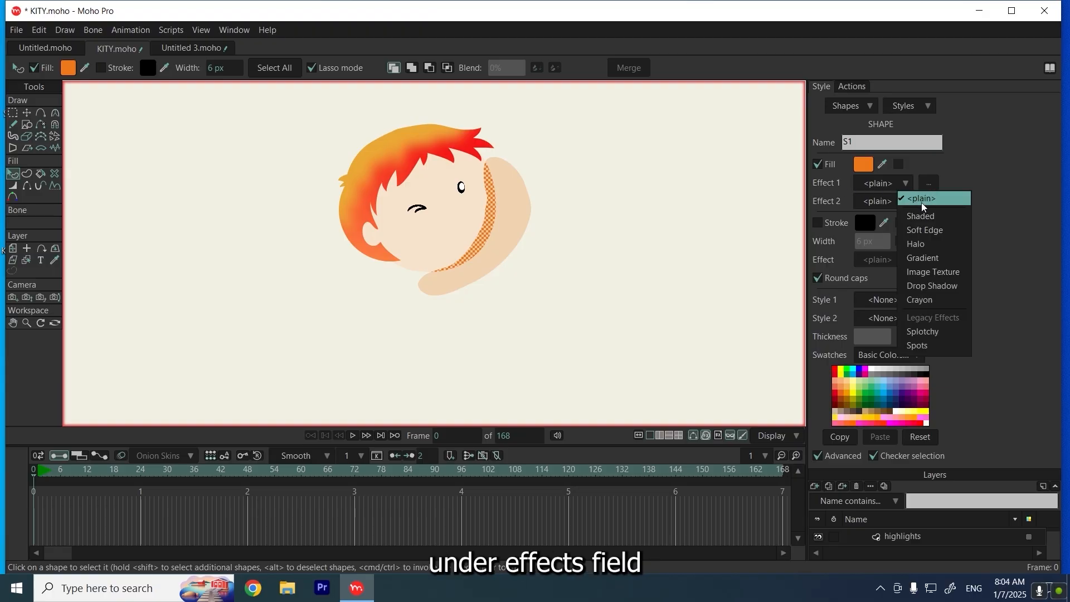
left_click(930, 234)
left_click(563, 363)
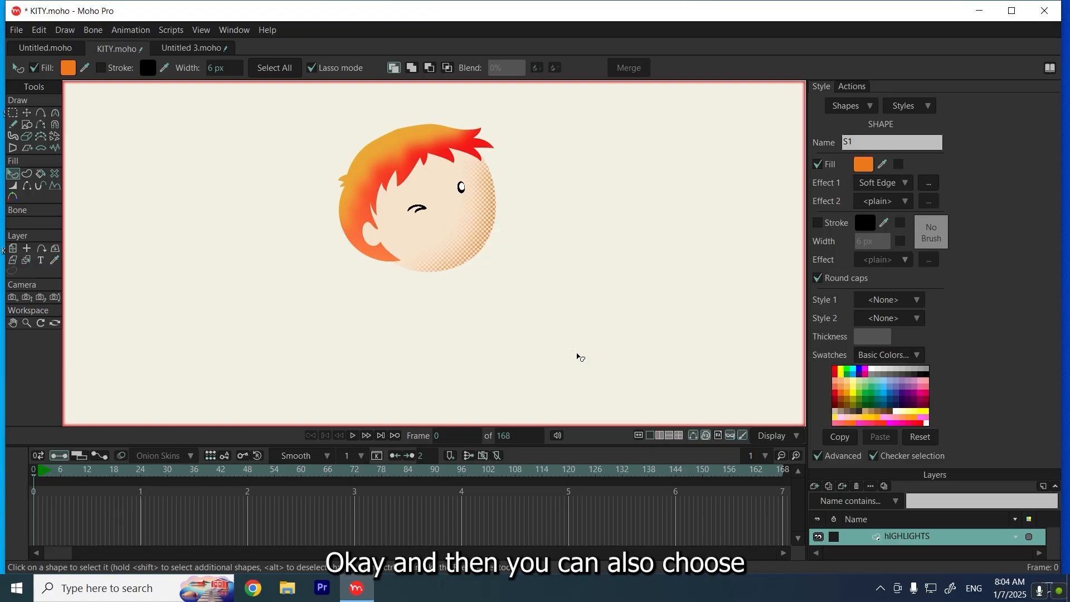
Add a linear Gradient as the highlight shape's Effect 2 and change its black end colour to a dark golden orange
left_click(905, 202)
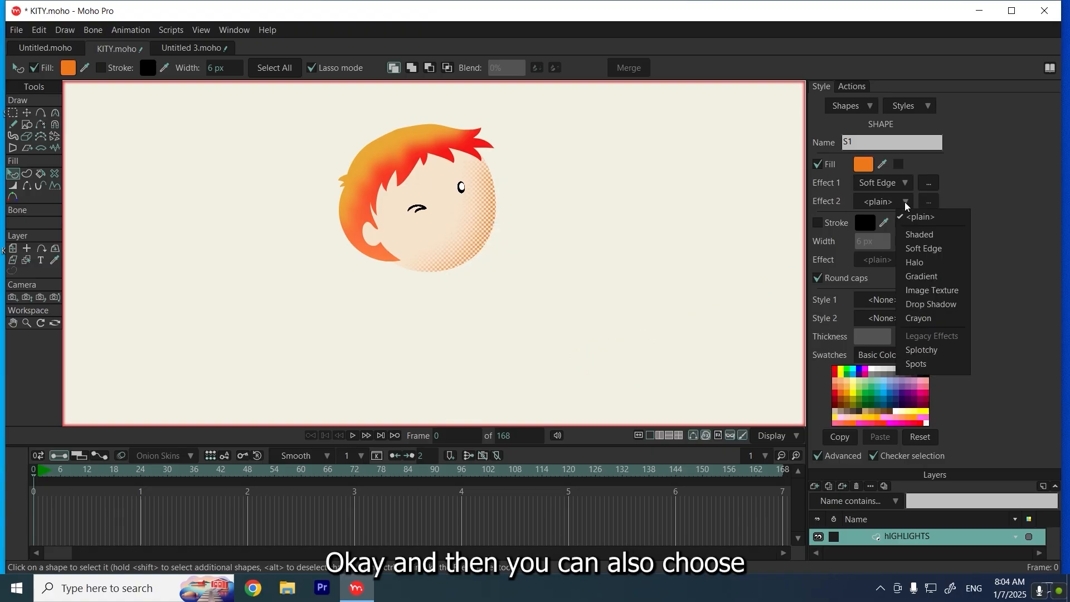
left_click(921, 277)
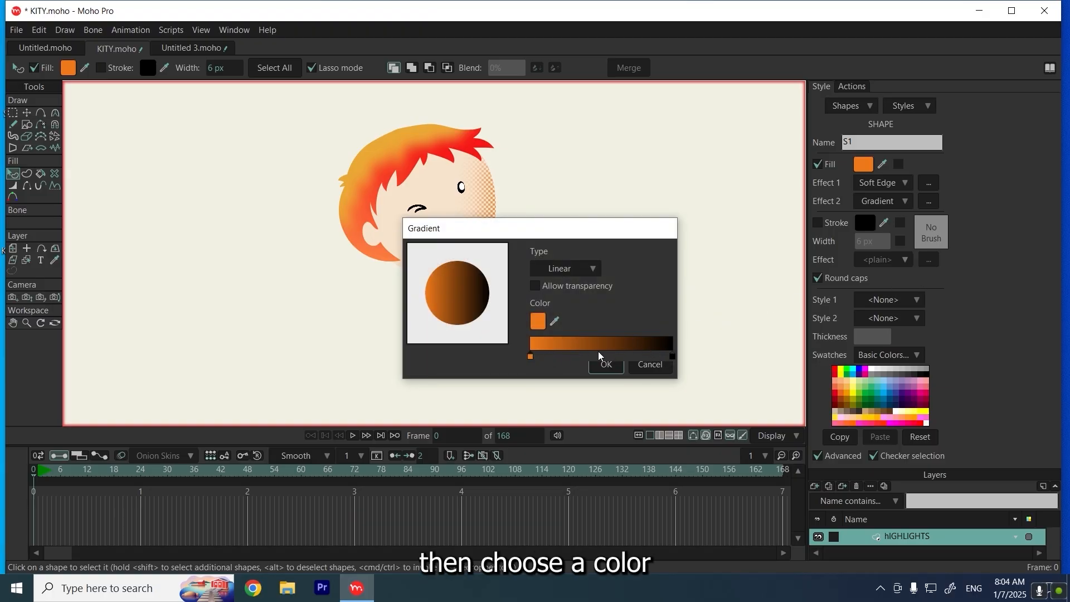
double_click(673, 357)
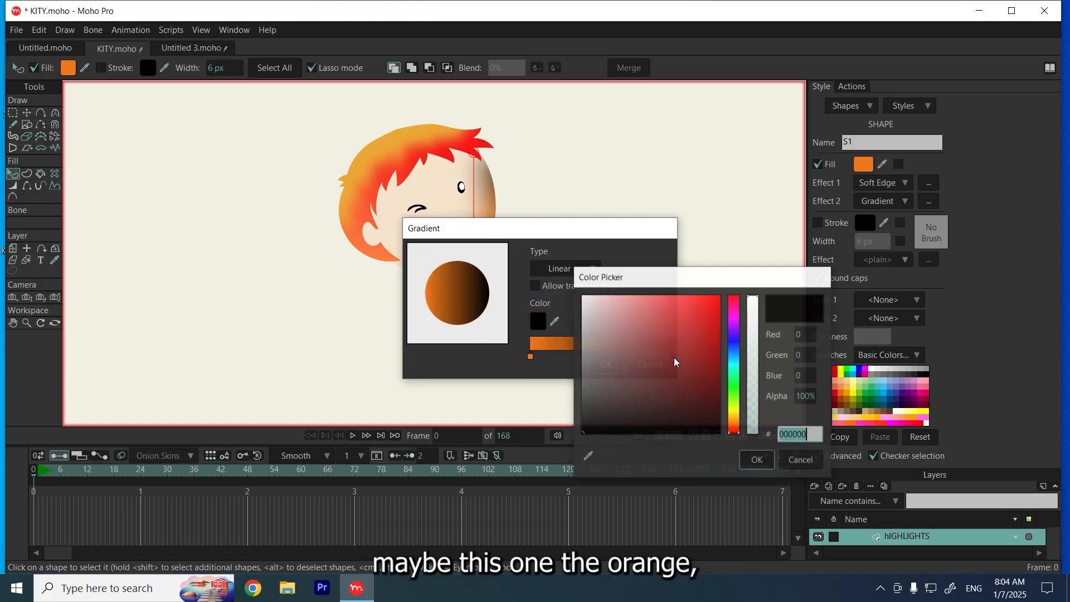
left_click(738, 417)
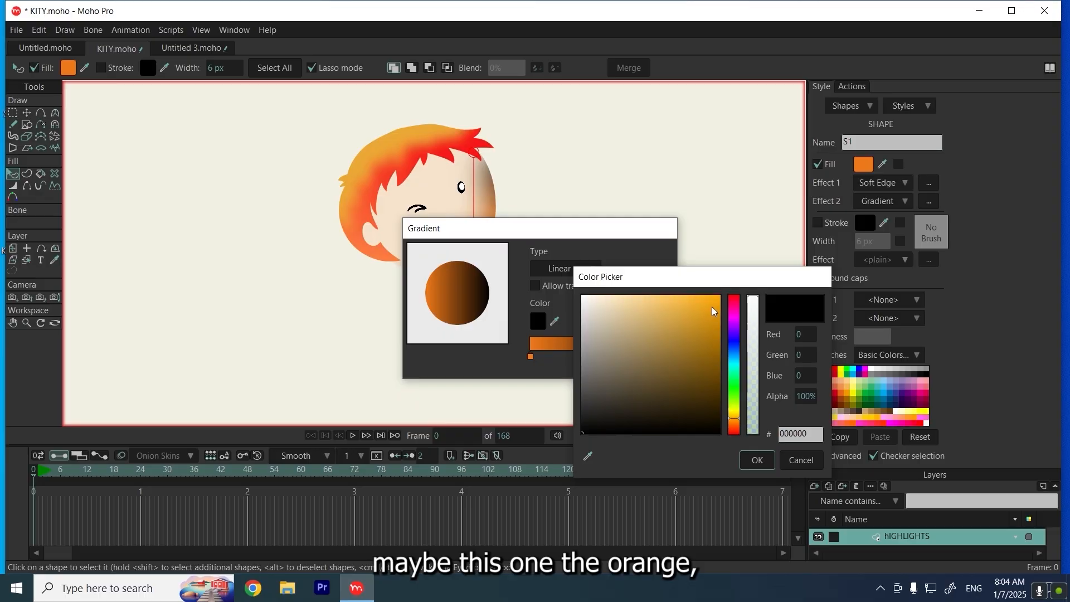
mouse_move(713, 301)
left_mouse_down()
mouse_move(712, 383)
mouse_move(712, 355)
left_mouse_up()
left_click(713, 333)
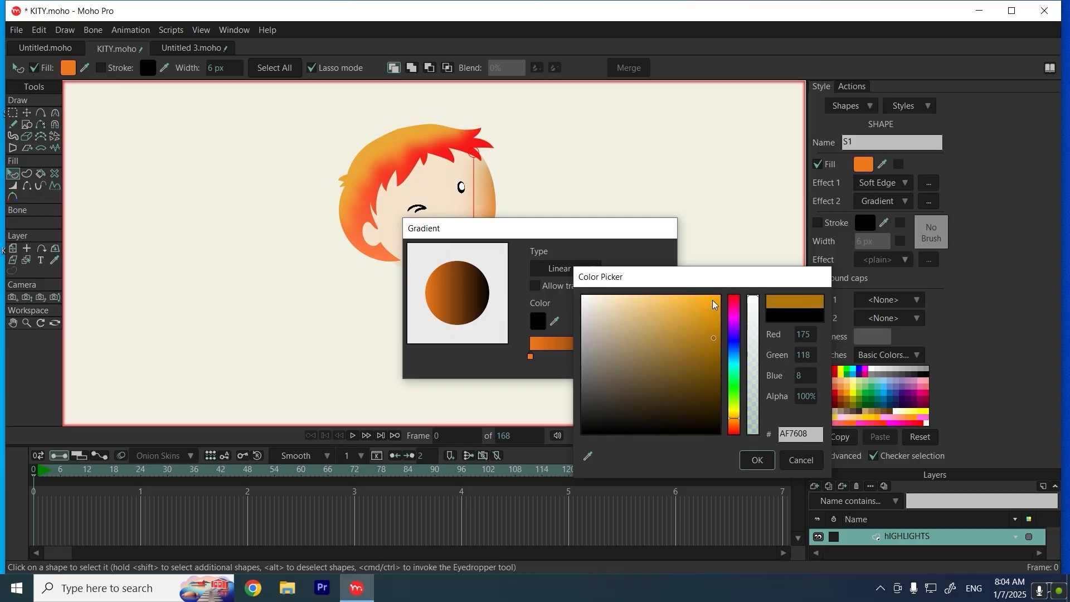
left_click(757, 460)
Set the gradient's start colour to light orange FABE8E and apply the gradient to the highlight
left_click(530, 356)
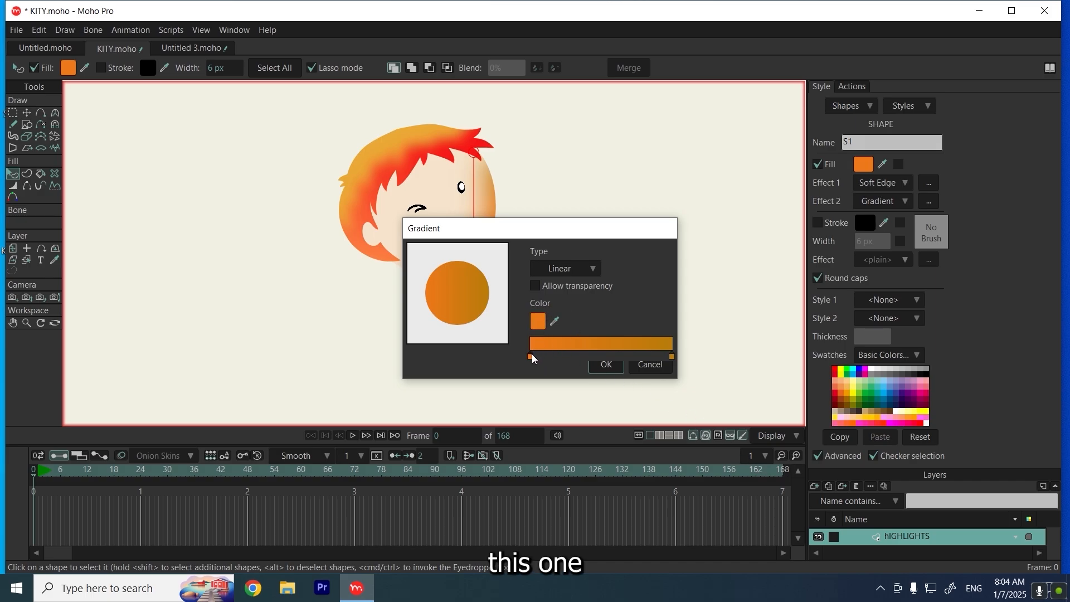
double_click(531, 356)
left_click_drag(656, 305, 641, 298)
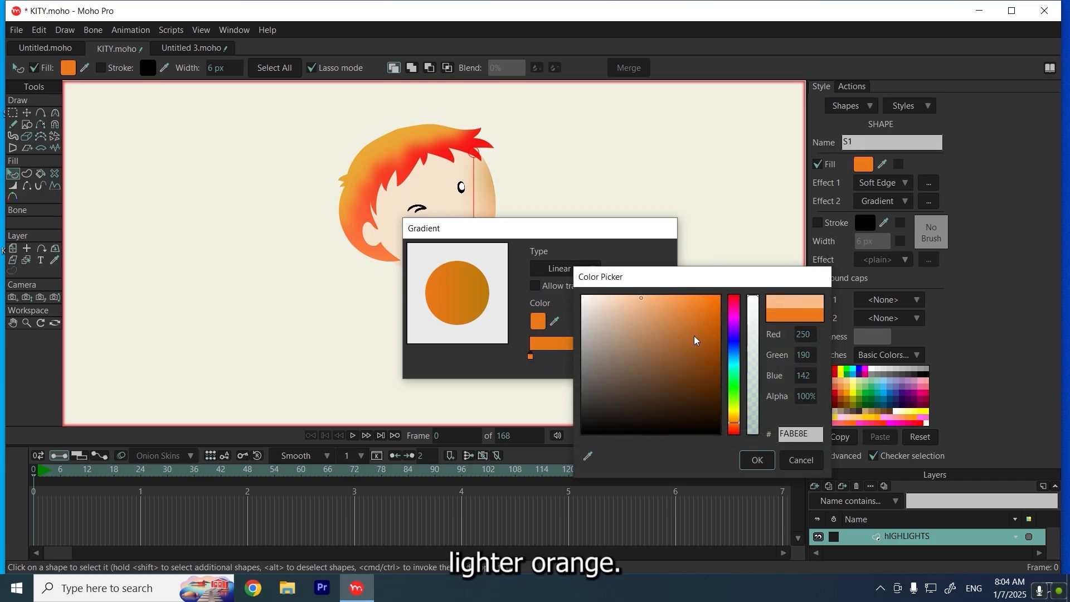
left_click(759, 464)
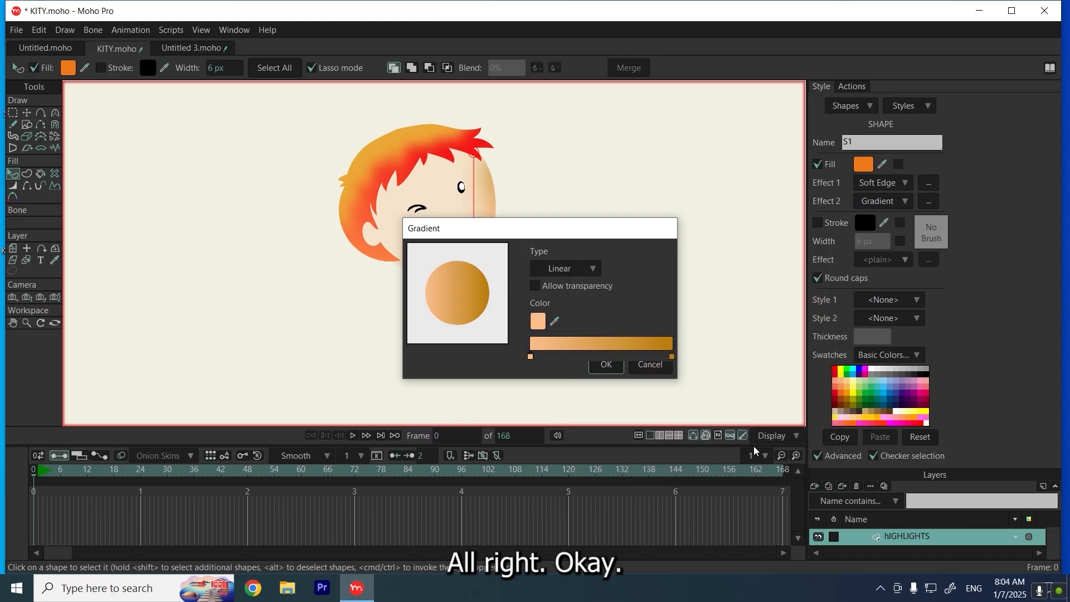
left_click(610, 369)
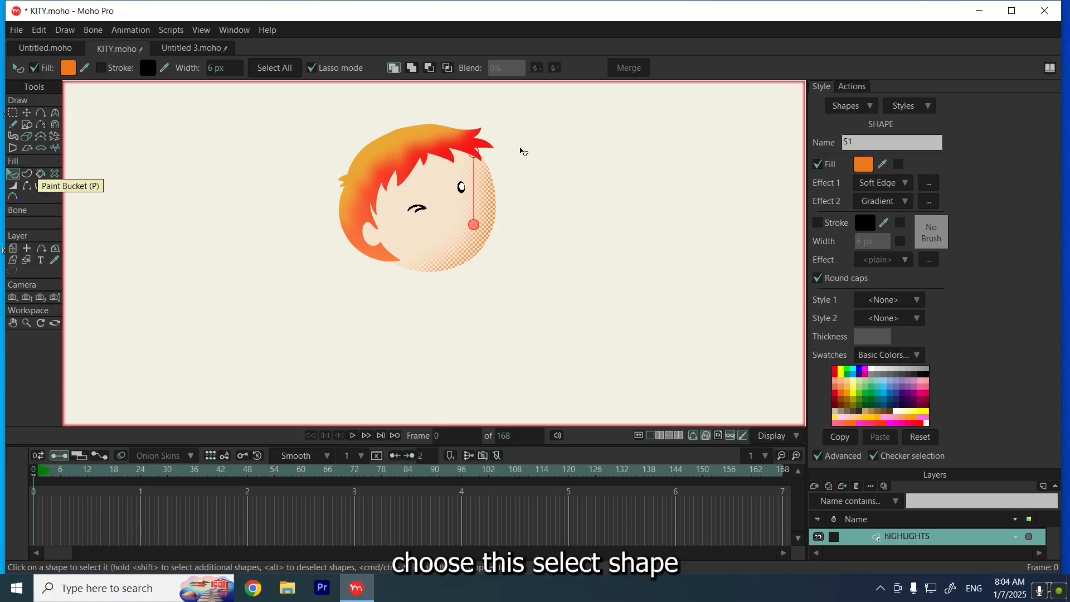
Reposition the gradient handles to run diagonally from the left cheek to just outside the face's lower-right edge, and deselect the highlight shape
left_click_drag(478, 155, 544, 187)
left_click_drag(475, 225, 515, 267)
left_click_drag(583, 230, 559, 259)
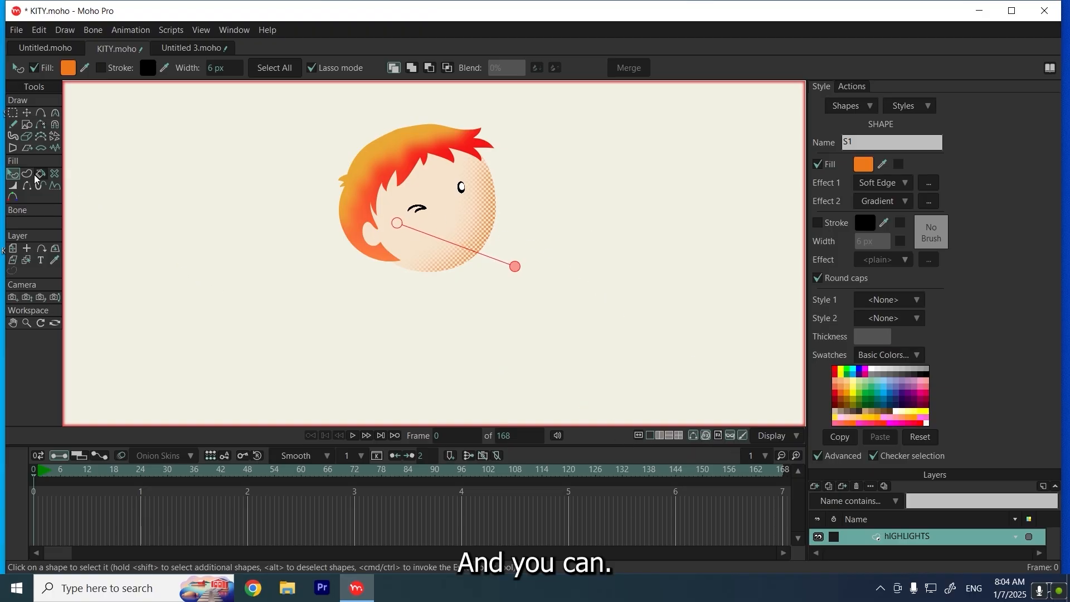
left_click(13, 114)
left_click(106, 157)
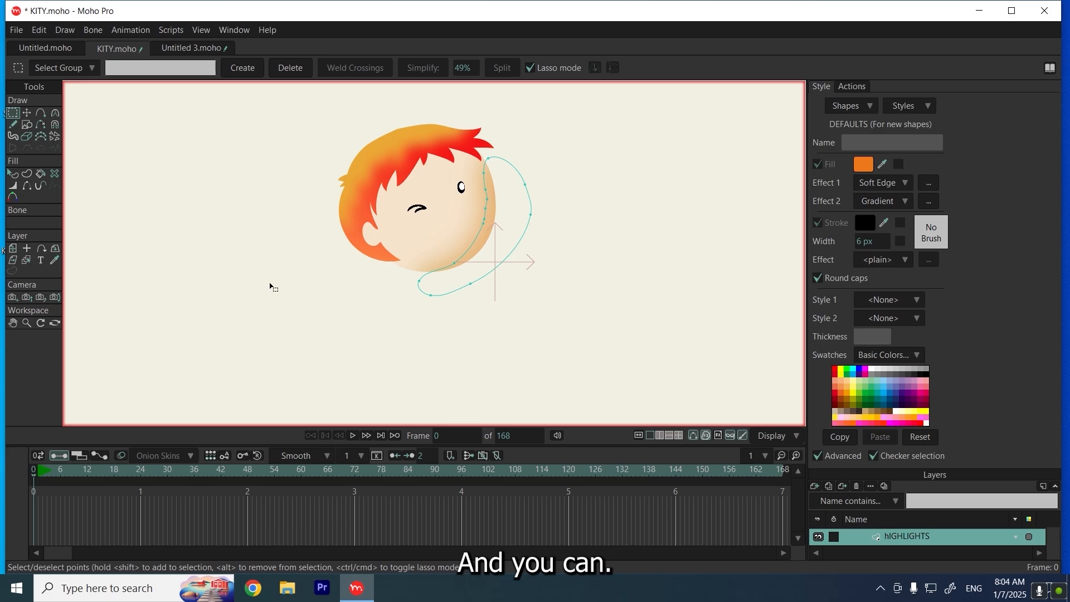
Try different gradient directions on the face highlight, leaving the filled handle near the ear and the other just outside the face's lower-right edge
left_click(12, 173)
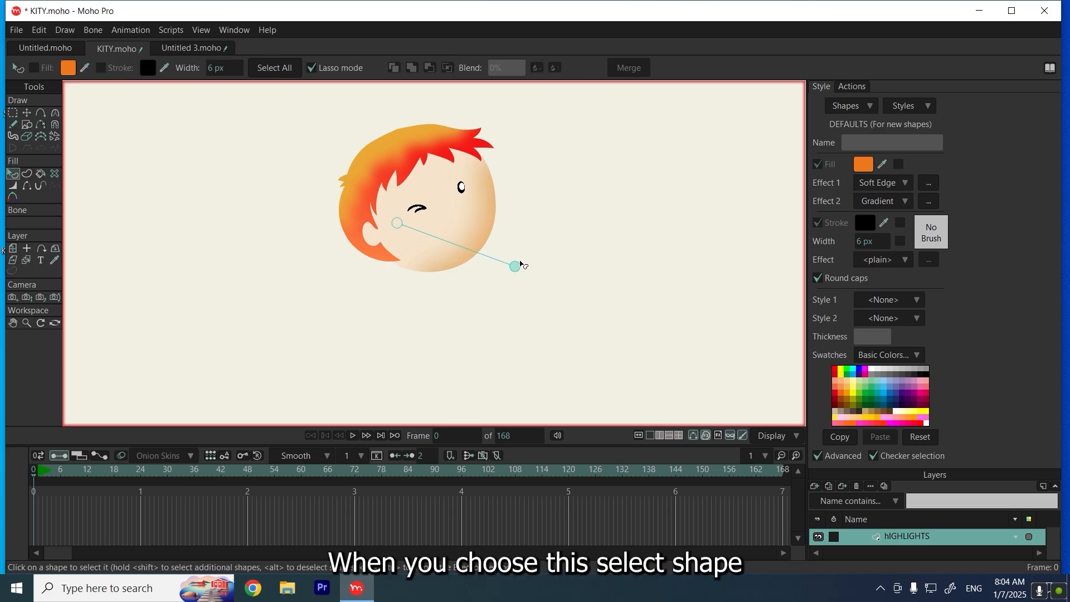
mouse_move(516, 267)
left_mouse_down()
mouse_move(445, 287)
mouse_move(653, 252)
left_mouse_up()
left_click_drag(567, 220, 561, 137)
left_click_drag(640, 174, 656, 213)
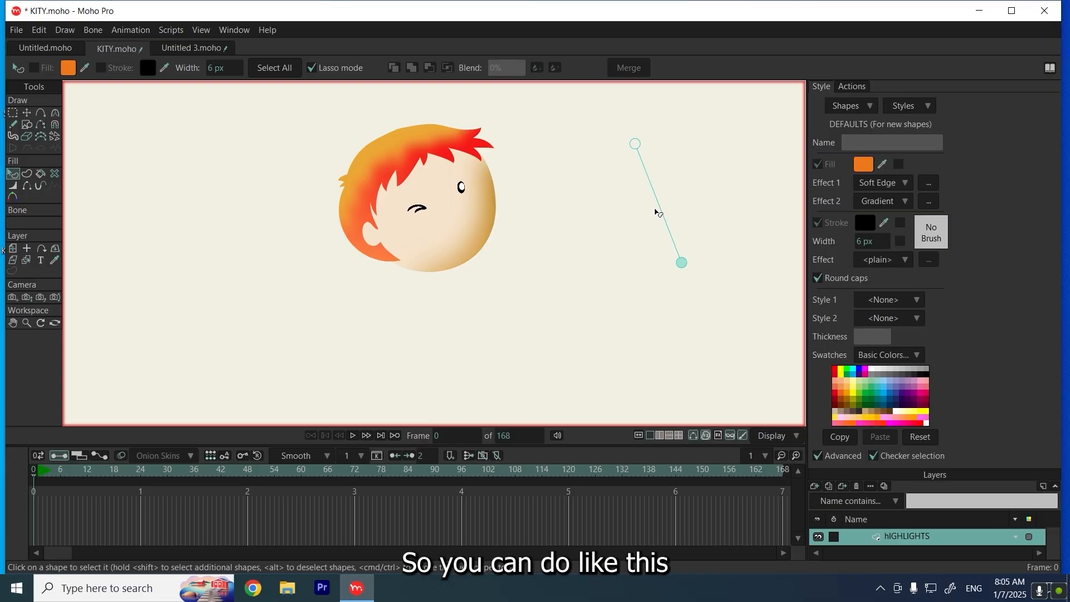
mouse_move(684, 266)
left_mouse_down()
mouse_move(549, 286)
mouse_move(564, 269)
mouse_move(512, 262)
mouse_move(529, 275)
left_mouse_up()
left_click_drag(481, 150, 611, 188)
left_click_drag(527, 271, 456, 303)
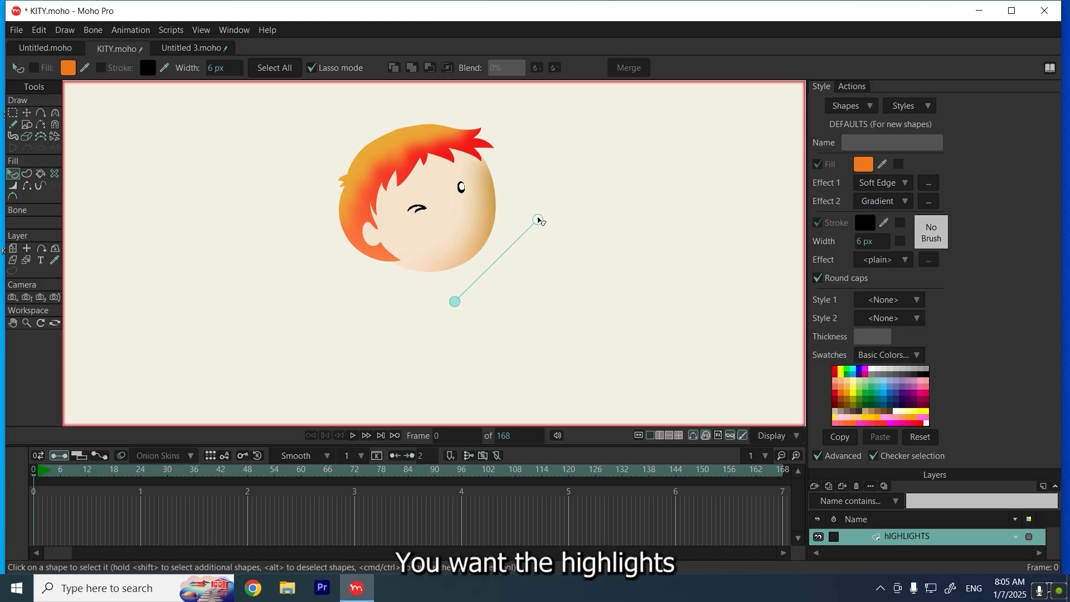
mouse_move(538, 220)
left_mouse_down()
mouse_move(454, 189)
mouse_move(452, 170)
mouse_move(547, 210)
mouse_move(530, 193)
left_mouse_up()
left_click_drag(456, 303, 482, 229)
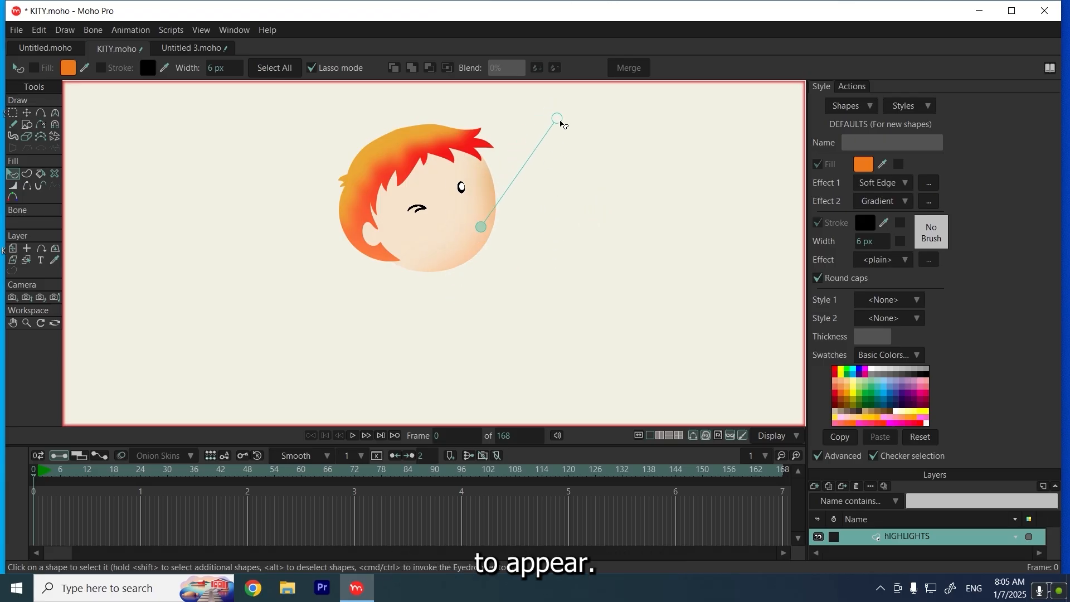
mouse_move(556, 118)
left_mouse_down()
mouse_move(584, 167)
mouse_move(563, 244)
mouse_move(507, 229)
mouse_move(645, 255)
left_mouse_up()
mouse_move(484, 227)
left_mouse_down()
mouse_move(400, 247)
mouse_move(366, 243)
left_mouse_up()
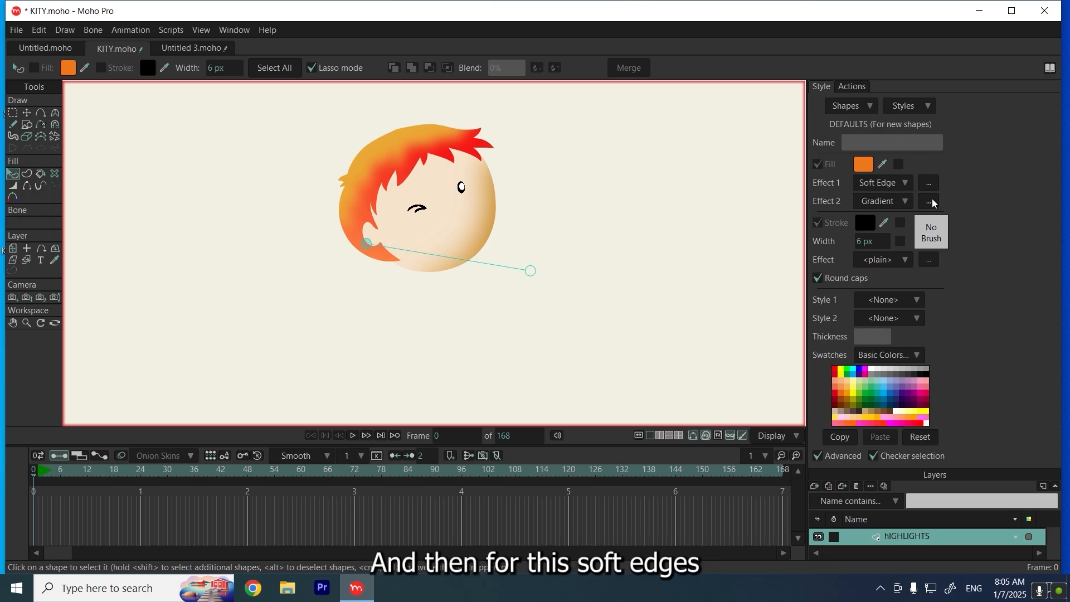
Replace Soft Edge with Shaded as Effect 1 in the new-shape defaults, using a semi-transparent golden orange shadow colour
left_click(929, 184)
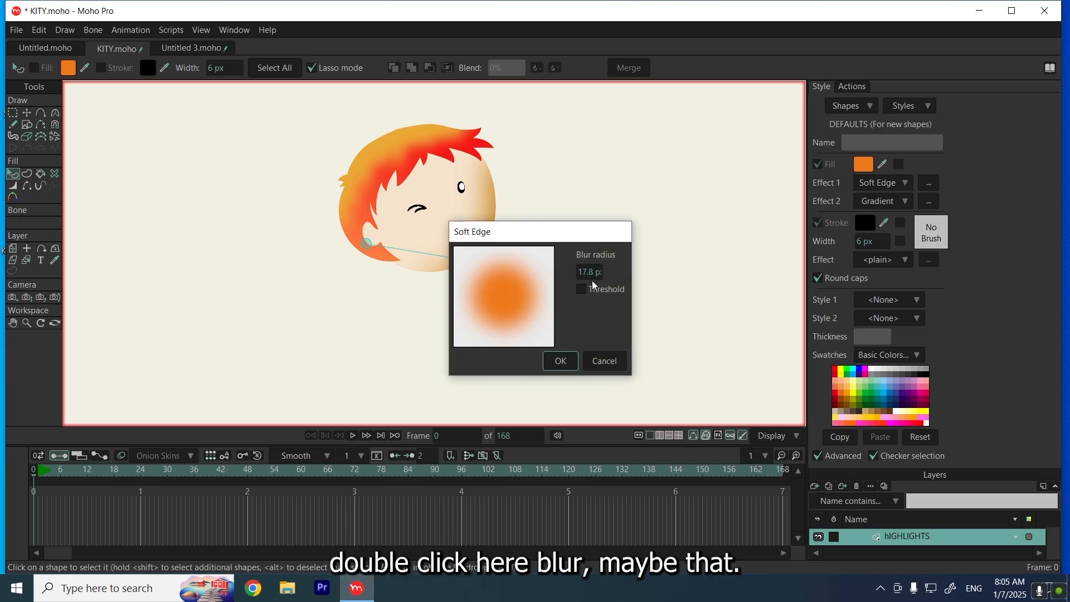
left_click(562, 361)
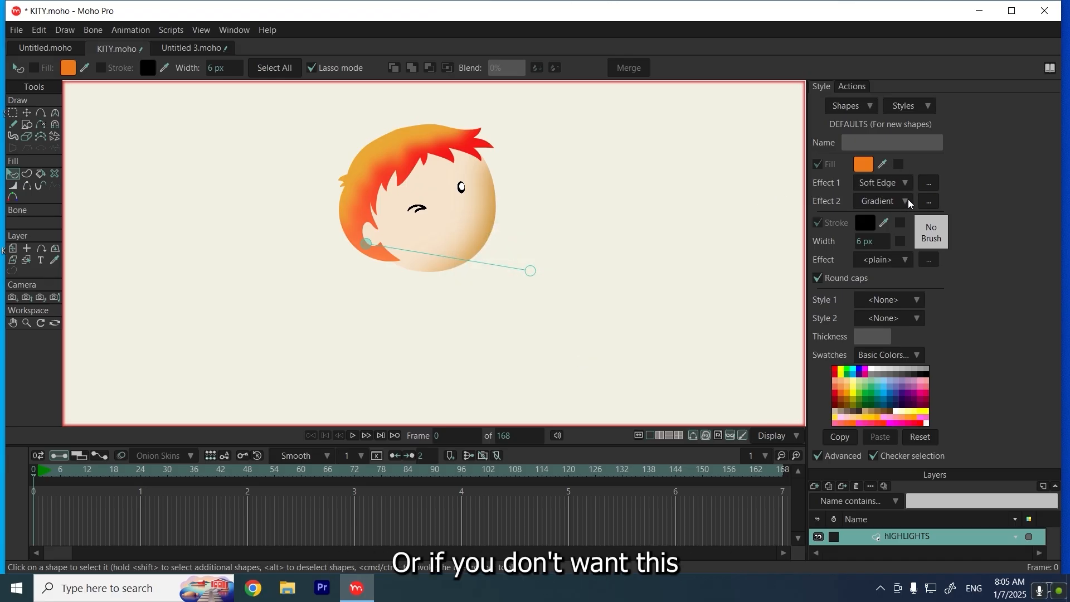
left_click(906, 183)
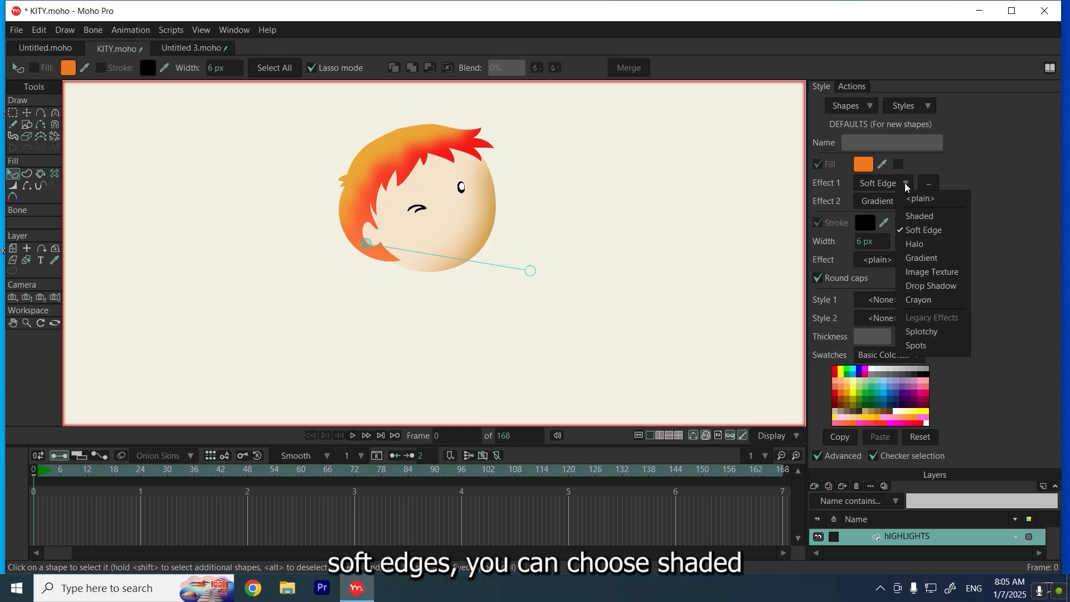
left_click(919, 217)
left_click_drag(611, 185, 754, 128)
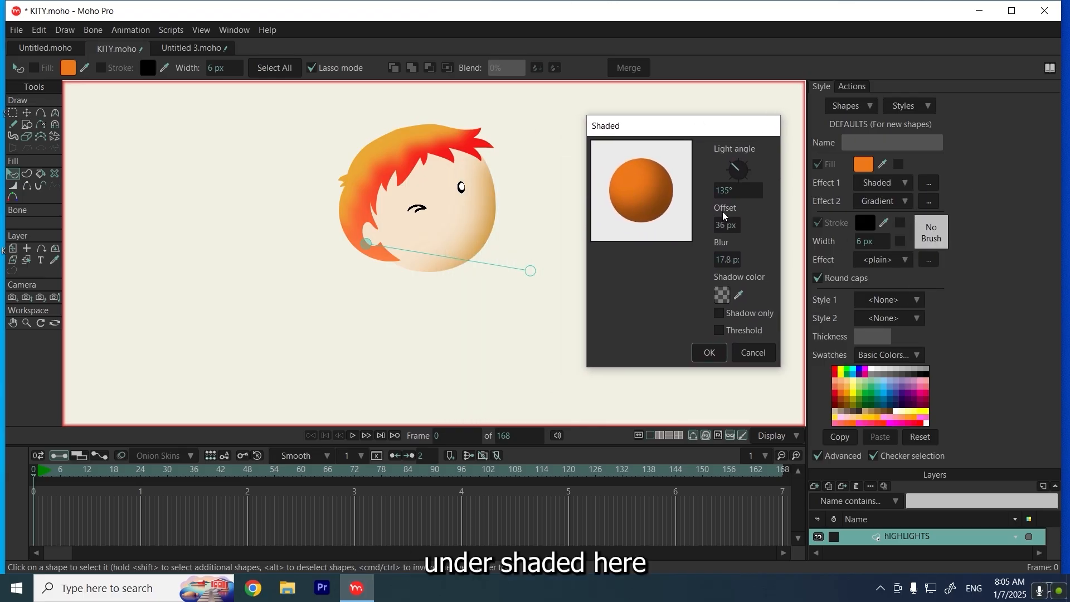
left_click(722, 295)
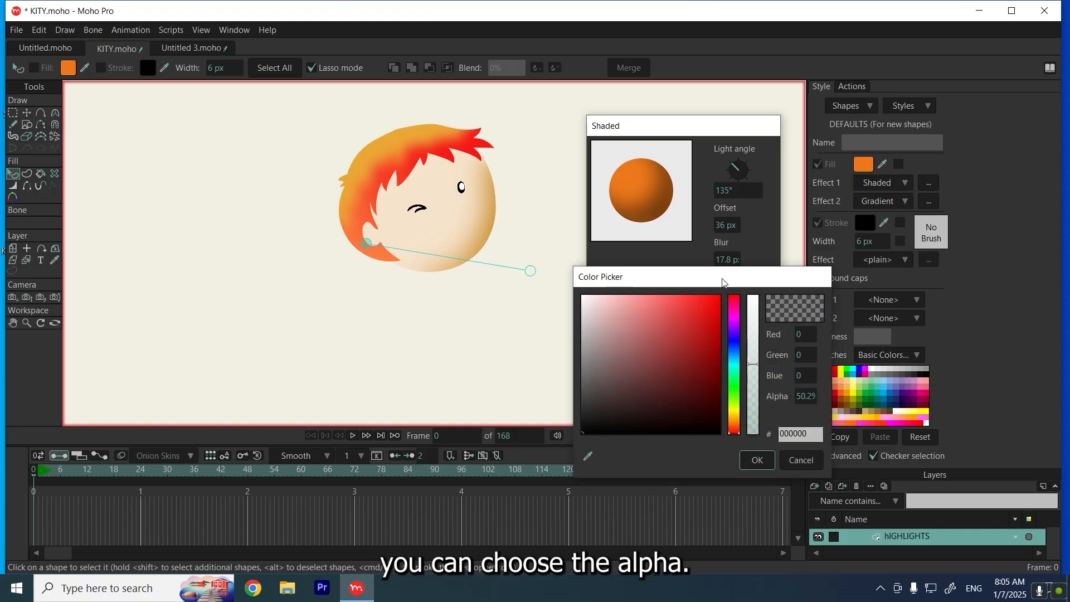
left_click(736, 418)
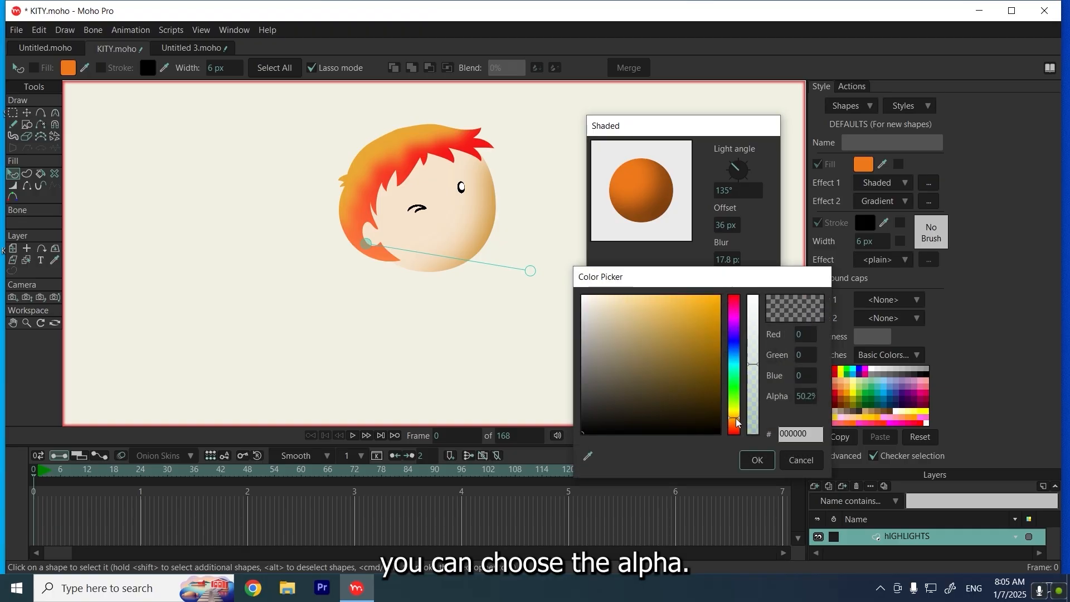
left_click(716, 313)
mouse_move(716, 364)
left_mouse_down()
mouse_move(704, 319)
mouse_move(681, 311)
left_mouse_up()
left_click(757, 460)
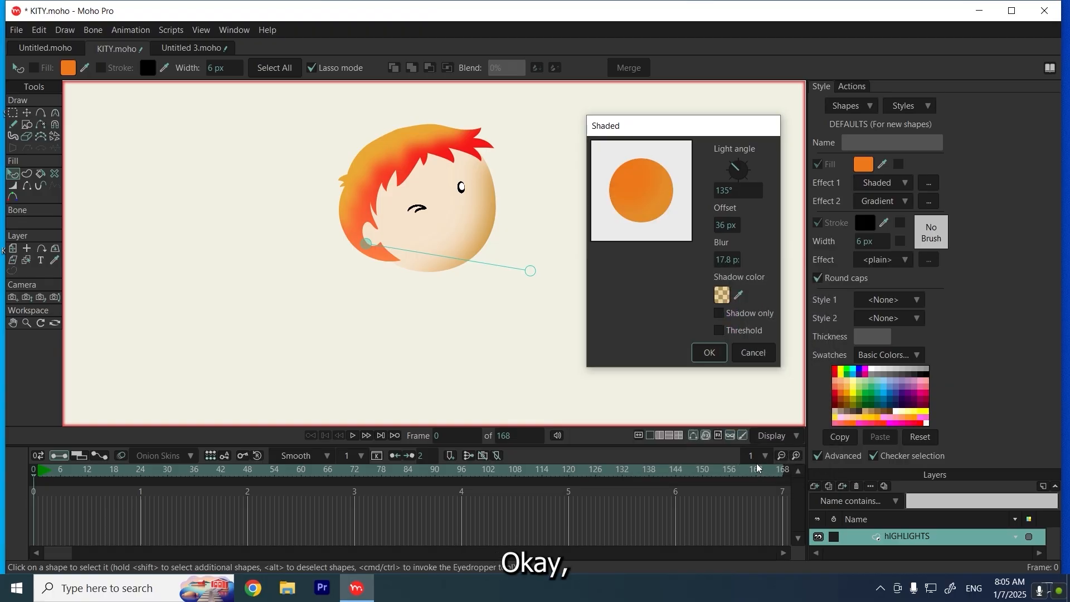
left_click(709, 353)
Set Effect 2 in the new-shape defaults to plain
left_click(904, 203)
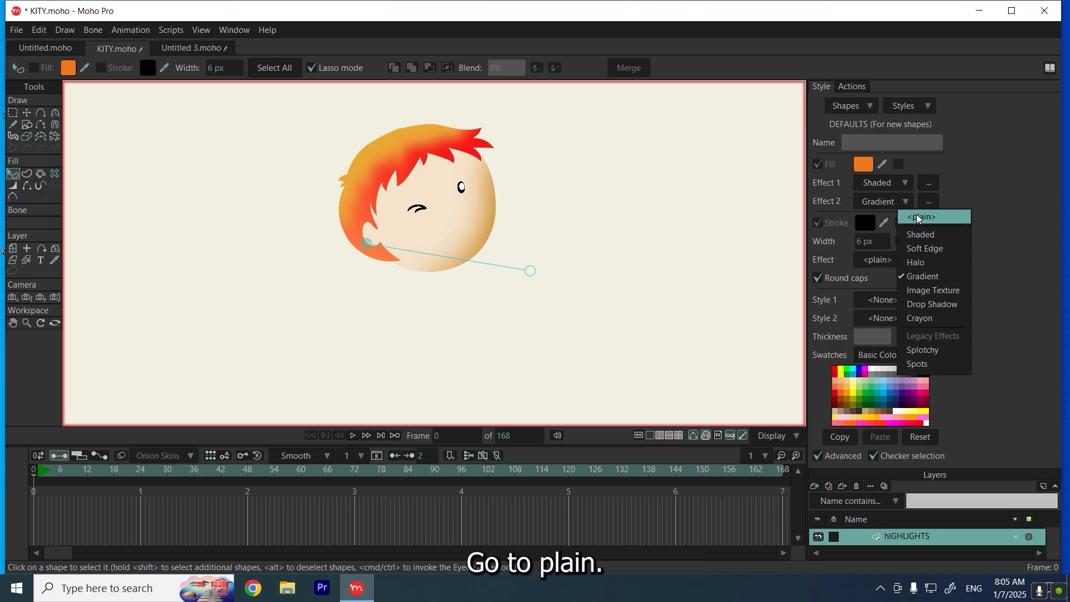
left_click(918, 219)
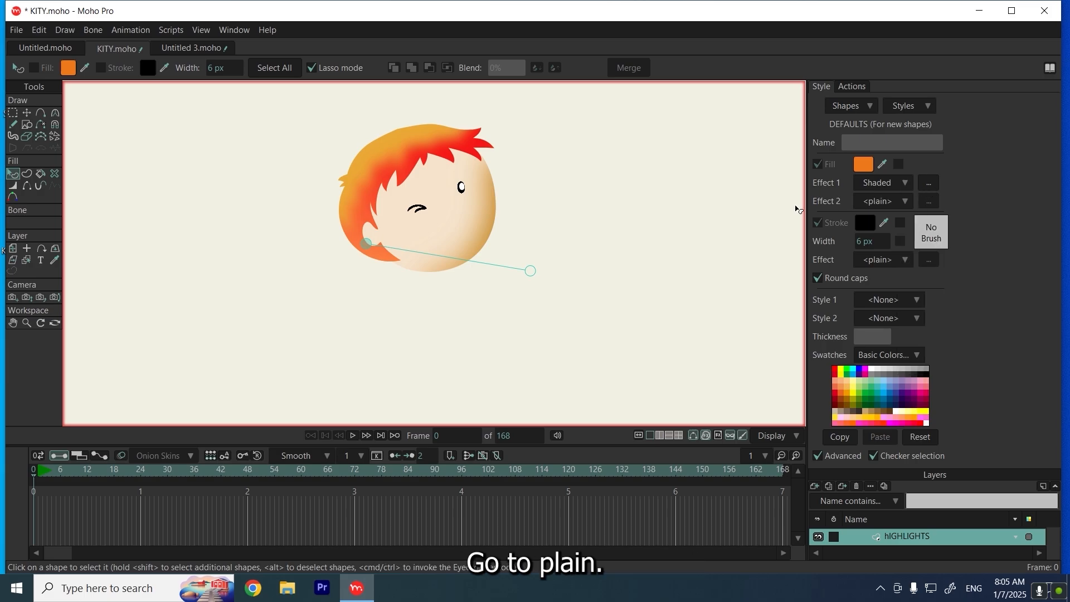
left_click(12, 113)
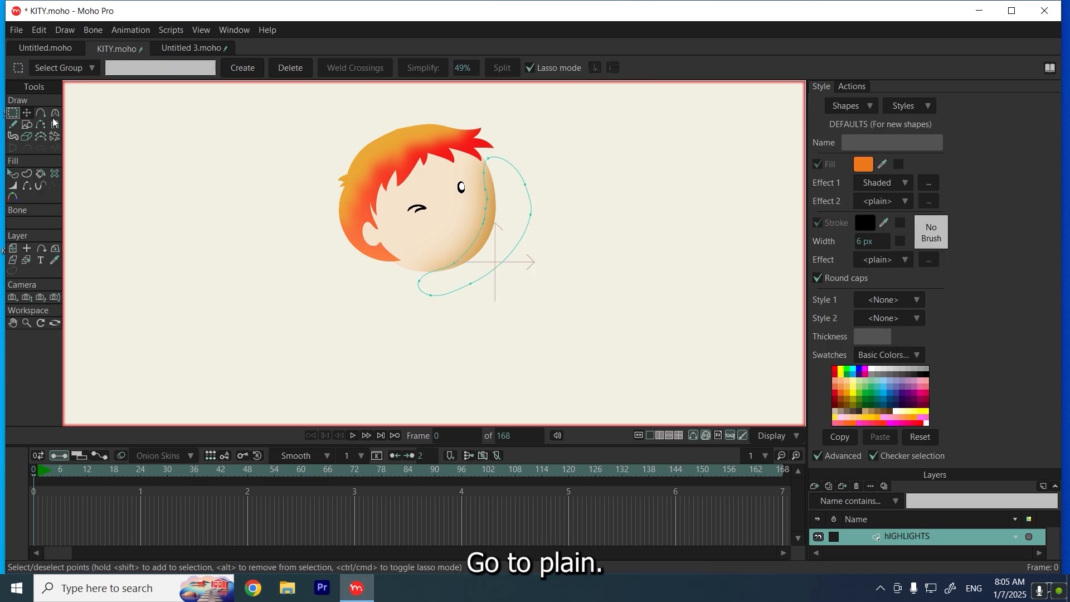
Select the highlight shape on the face and change its Effect 1 to Shaded with a semi-transparent red FD0505 shadow colour
left_click(14, 174)
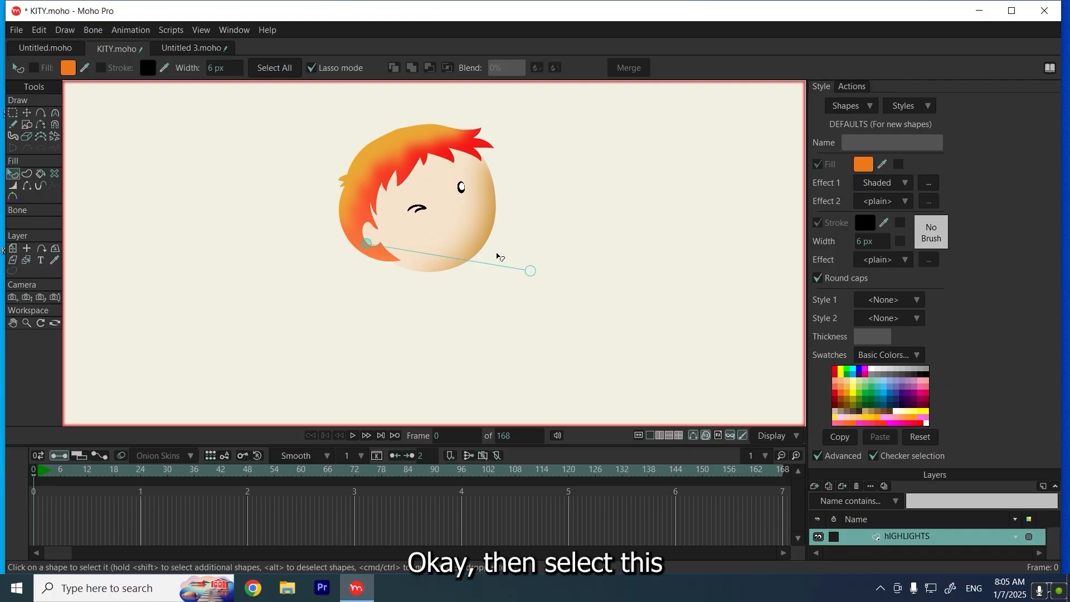
left_click(488, 238)
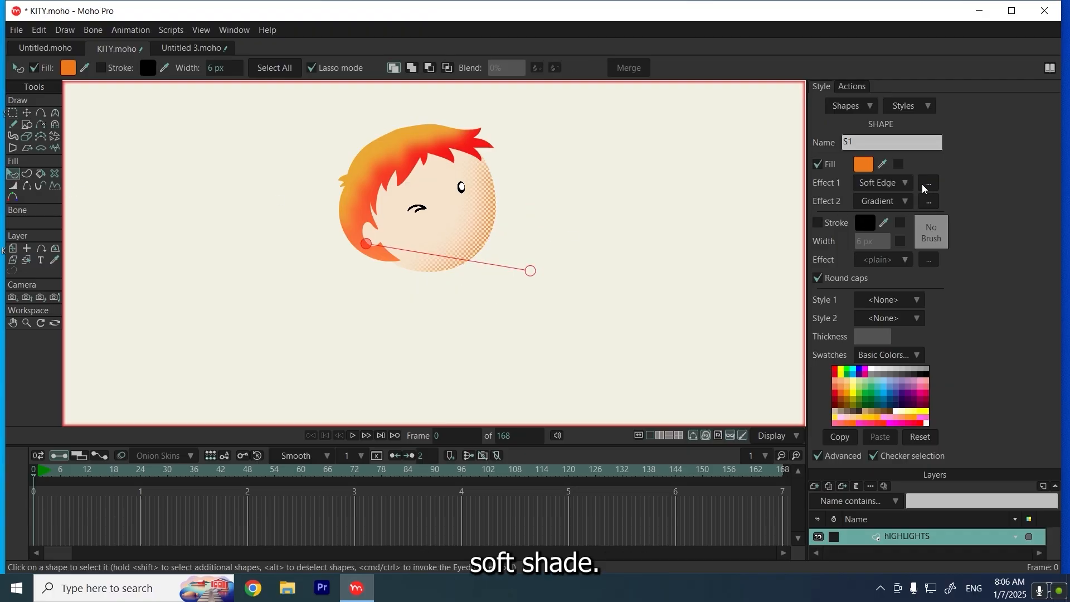
left_click(905, 185)
left_click(920, 218)
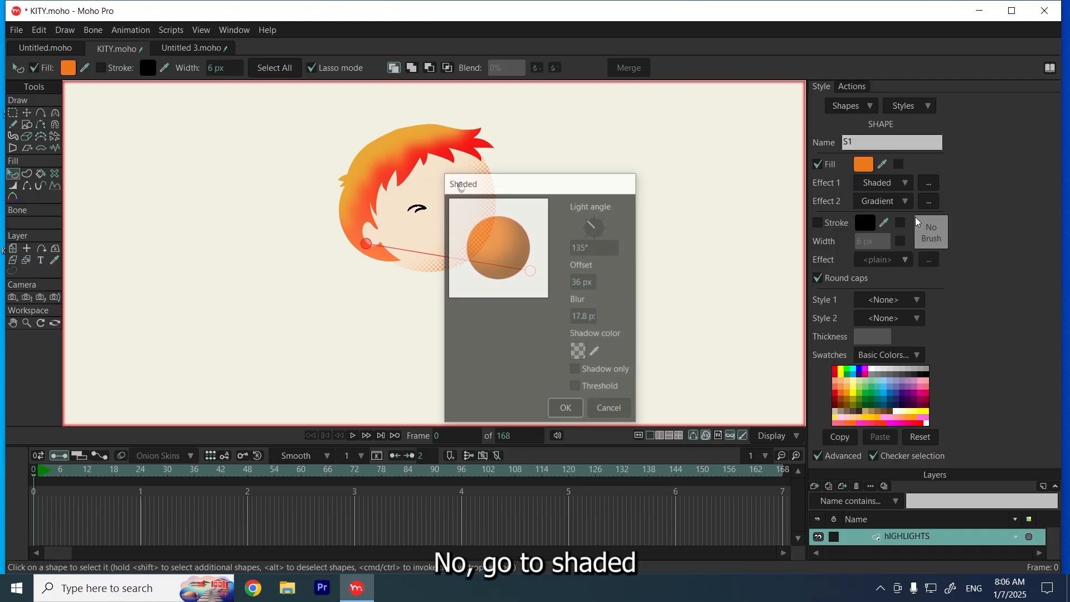
left_click(579, 352)
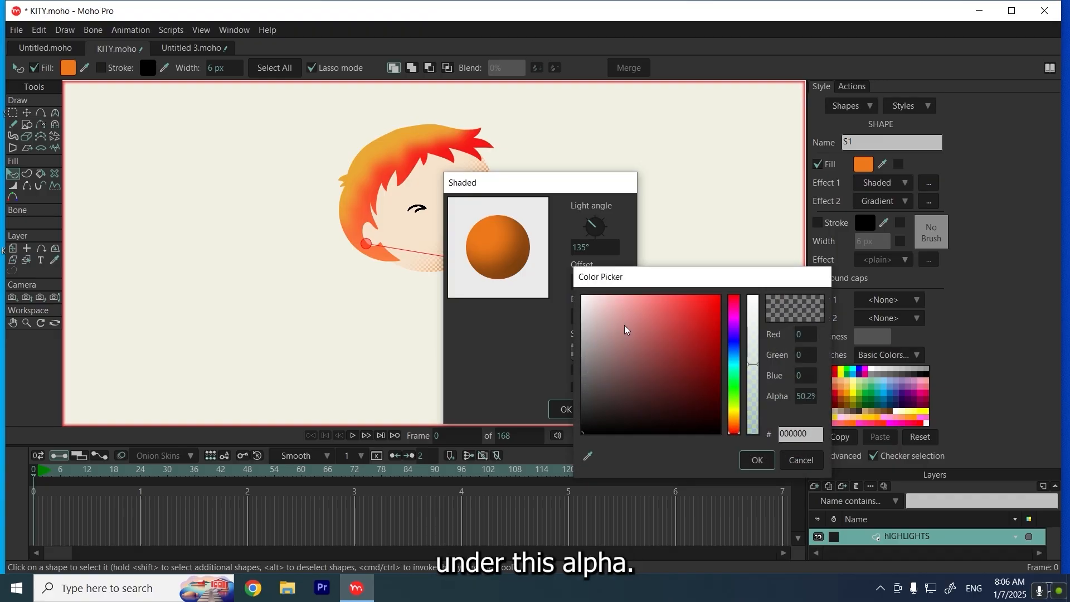
mouse_move(719, 361)
left_mouse_down()
mouse_move(709, 306)
mouse_move(717, 297)
left_mouse_up()
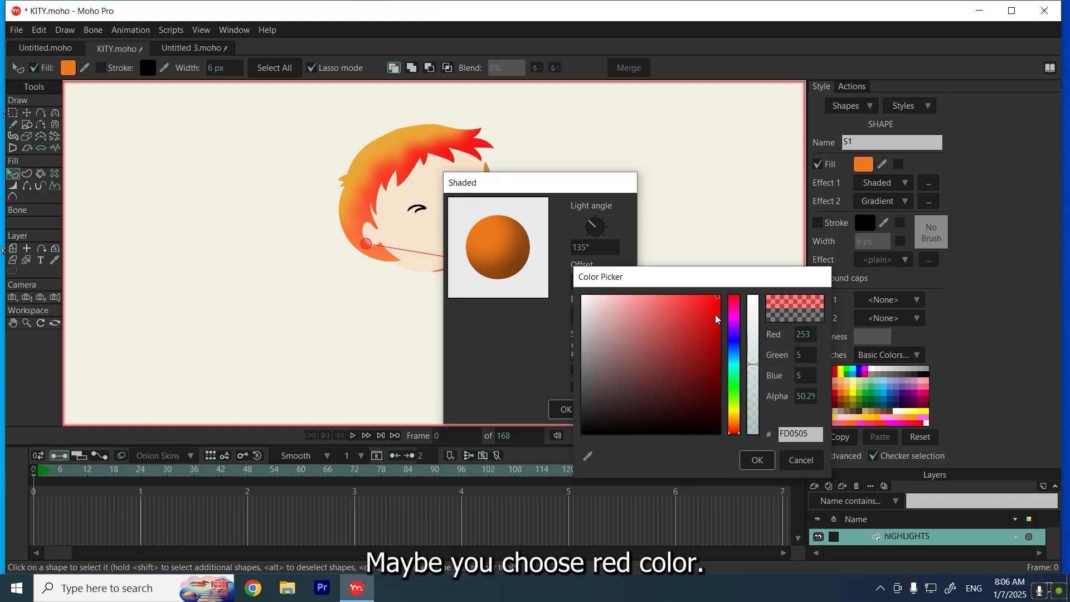
left_click(758, 465)
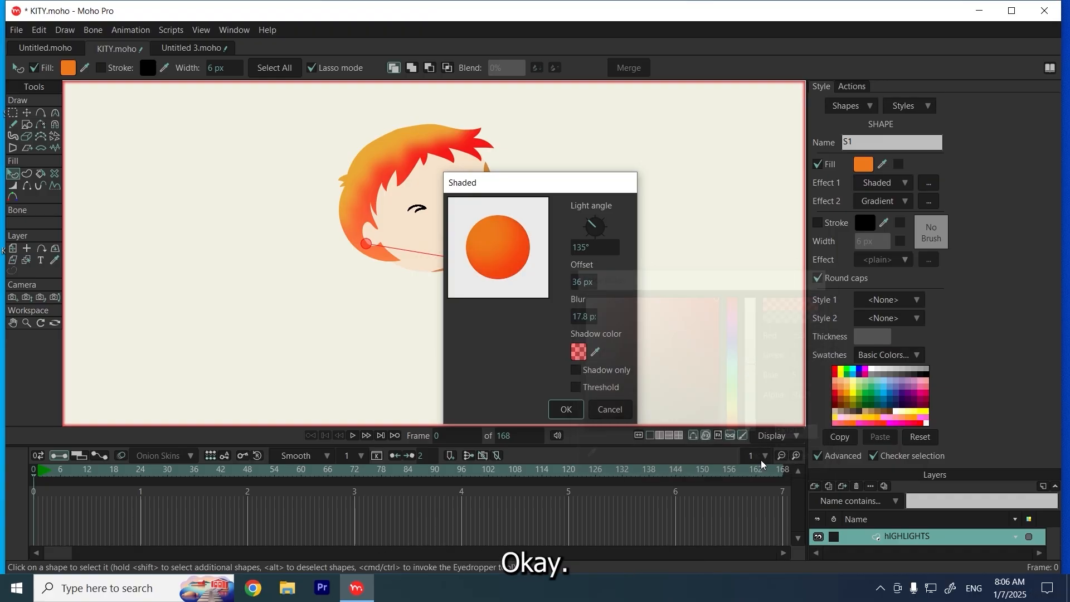
left_click_drag(590, 185, 744, 156)
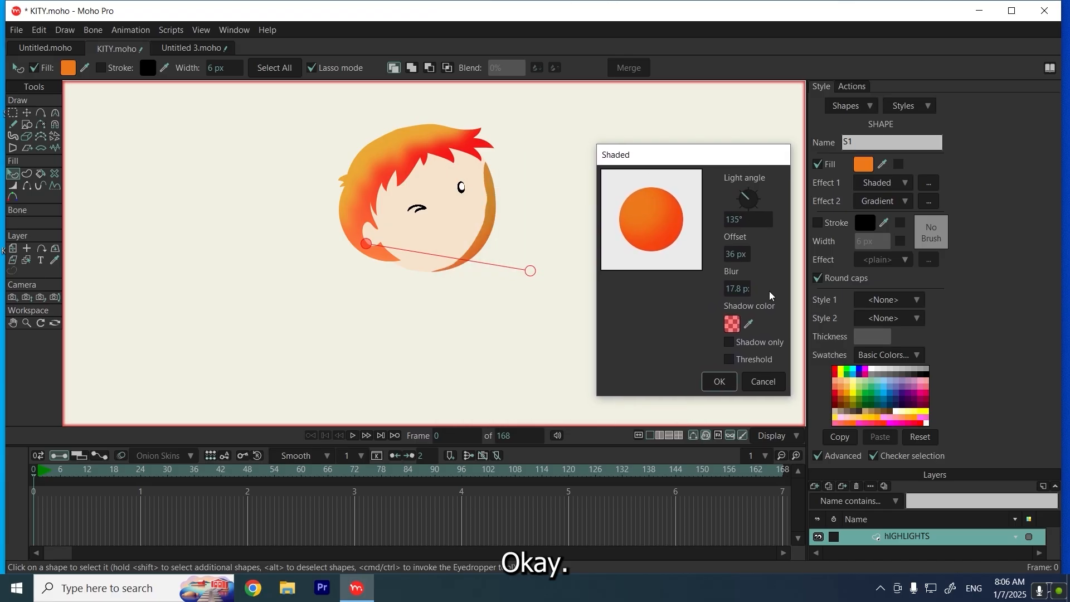
Try pink FD057A as the Shaded effect's shadow colour, lower its alpha to about 17%, and shift the hue to orange
left_click(734, 329)
left_click(734, 323)
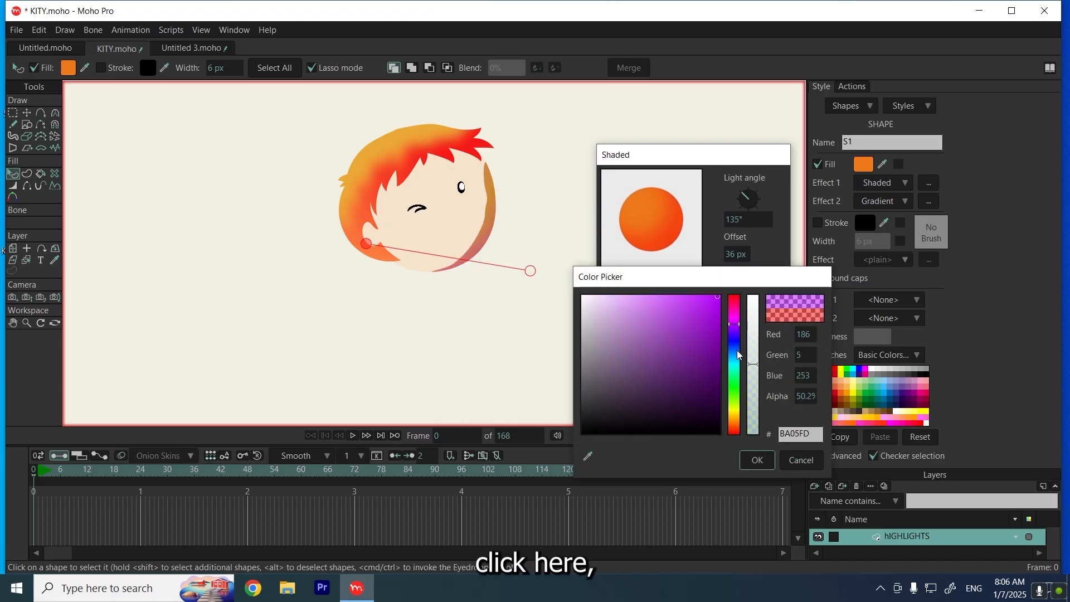
left_click(734, 306)
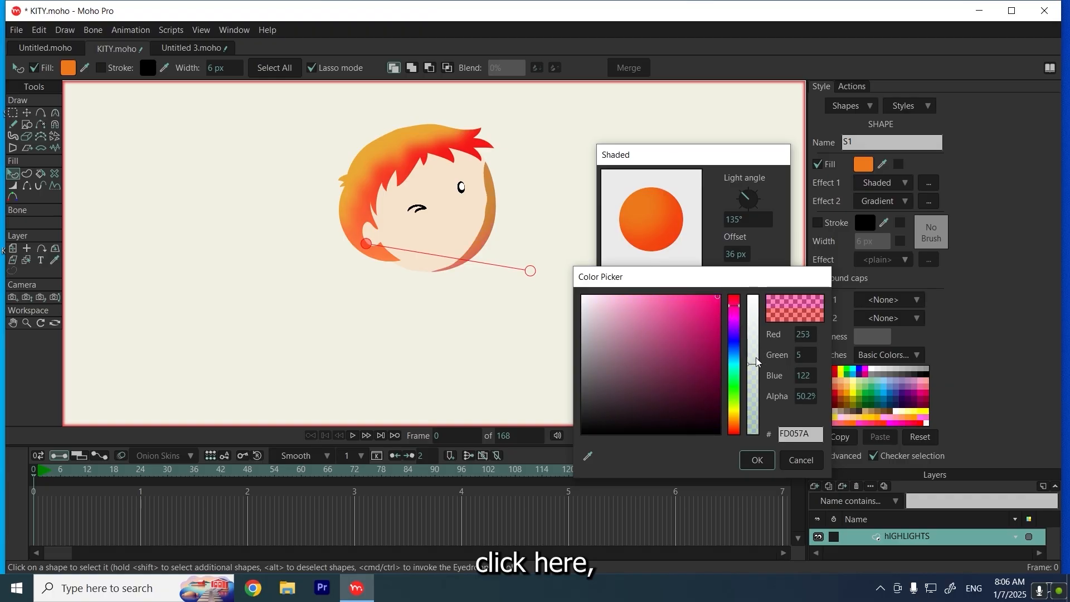
mouse_move(757, 363)
left_mouse_down()
mouse_move(754, 320)
mouse_move(760, 402)
left_mouse_up()
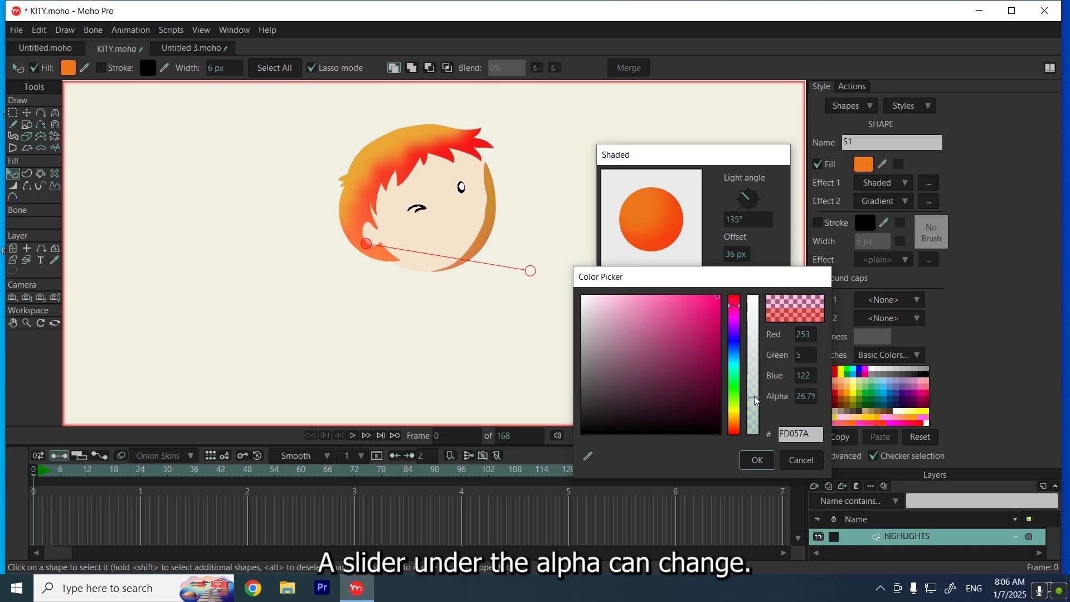
scroll(756, 400, "up", 10)
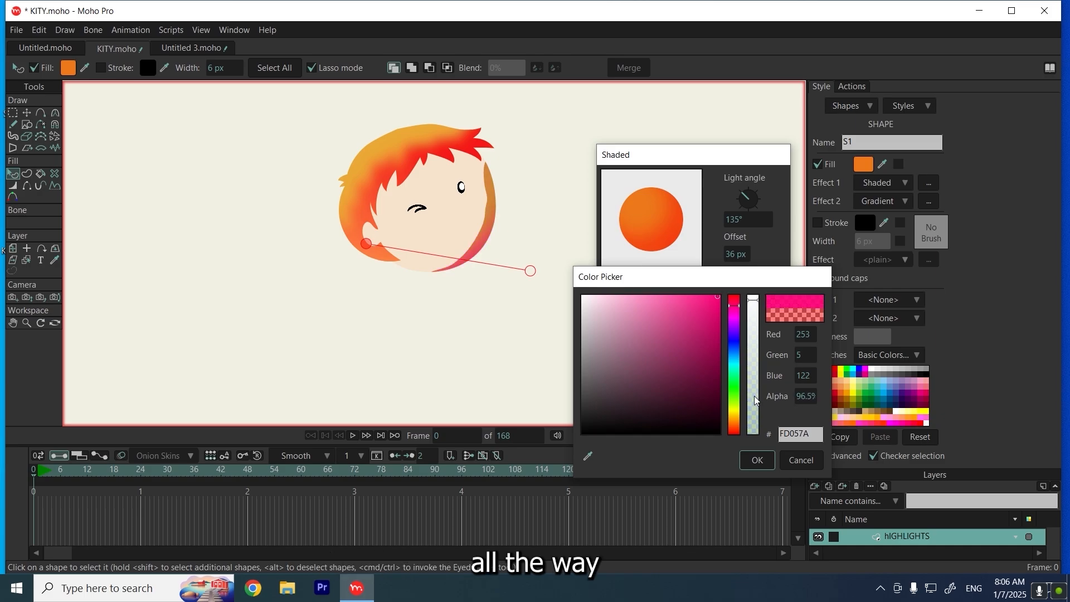
scroll(756, 400, "down", 12)
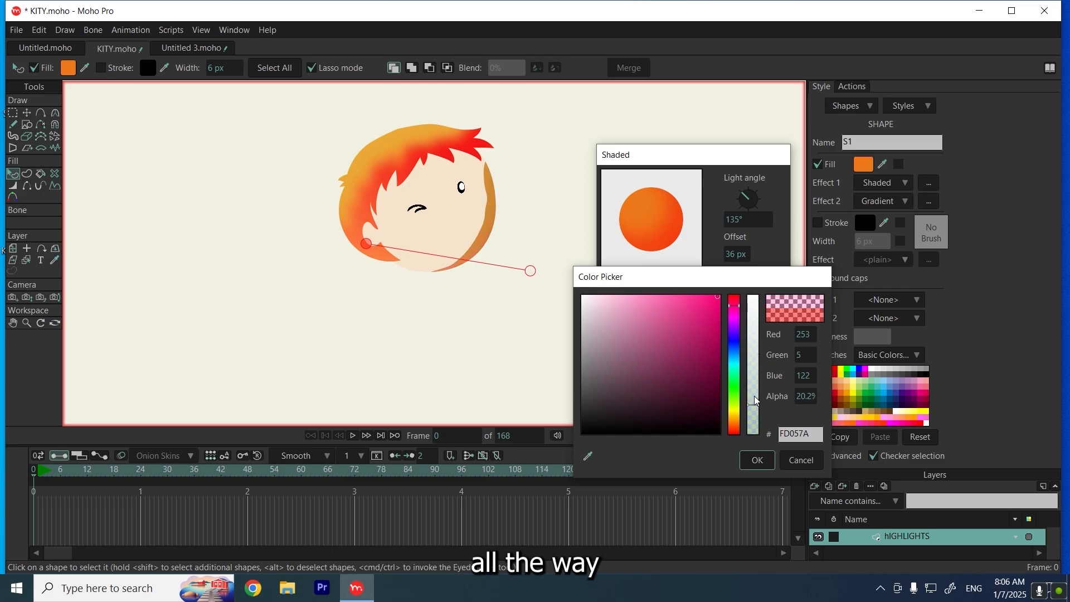
scroll(756, 400, "down", 1)
scroll(756, 400, "up", 10)
scroll(757, 400, "down", 10)
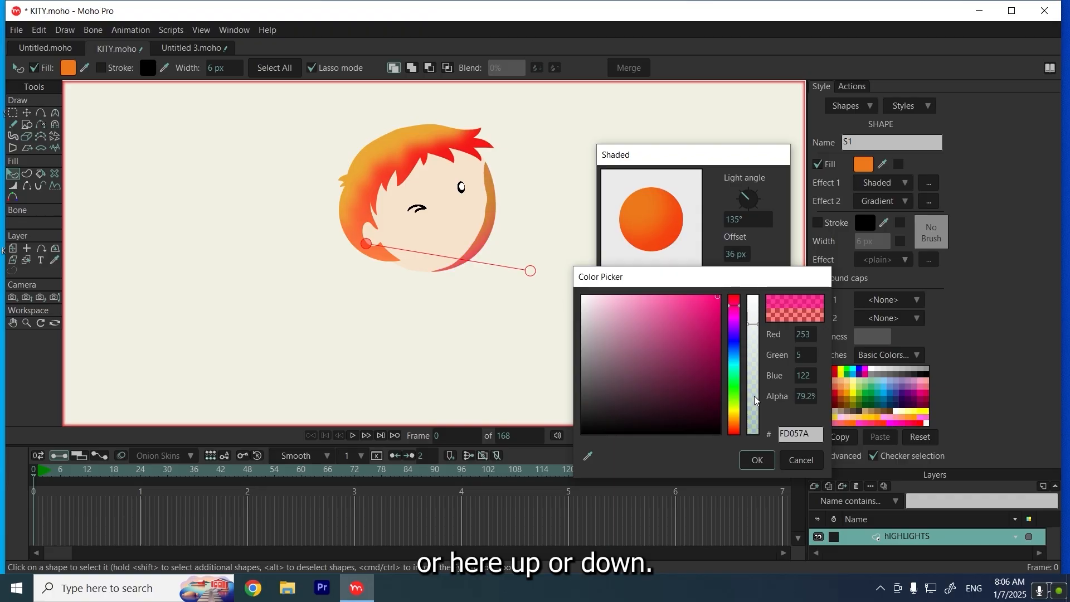
scroll(757, 400, "up", 2)
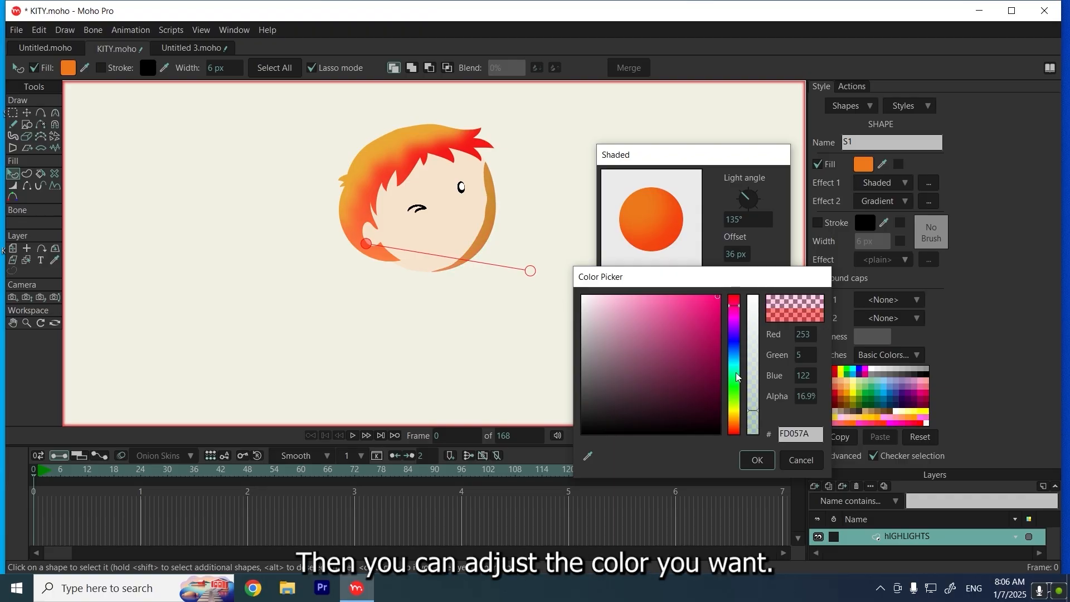
left_click(735, 417)
left_click(735, 425)
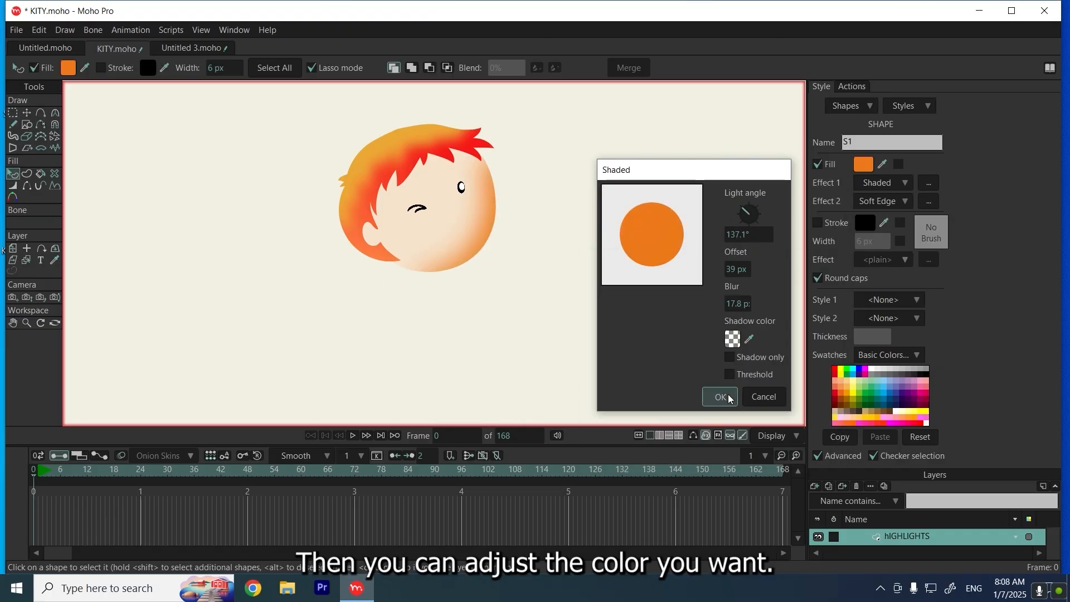
Apply the Shaded effect with a 137.1° light angle and 39 px offset to the highlight, and turn off the advanced style settings
left_click(721, 397)
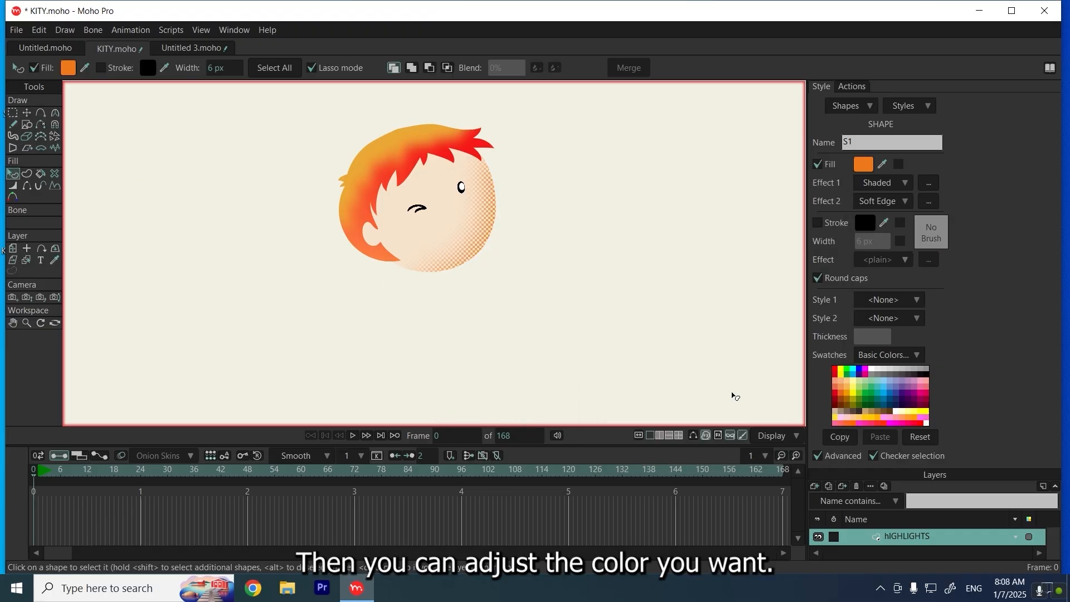
left_click(633, 353)
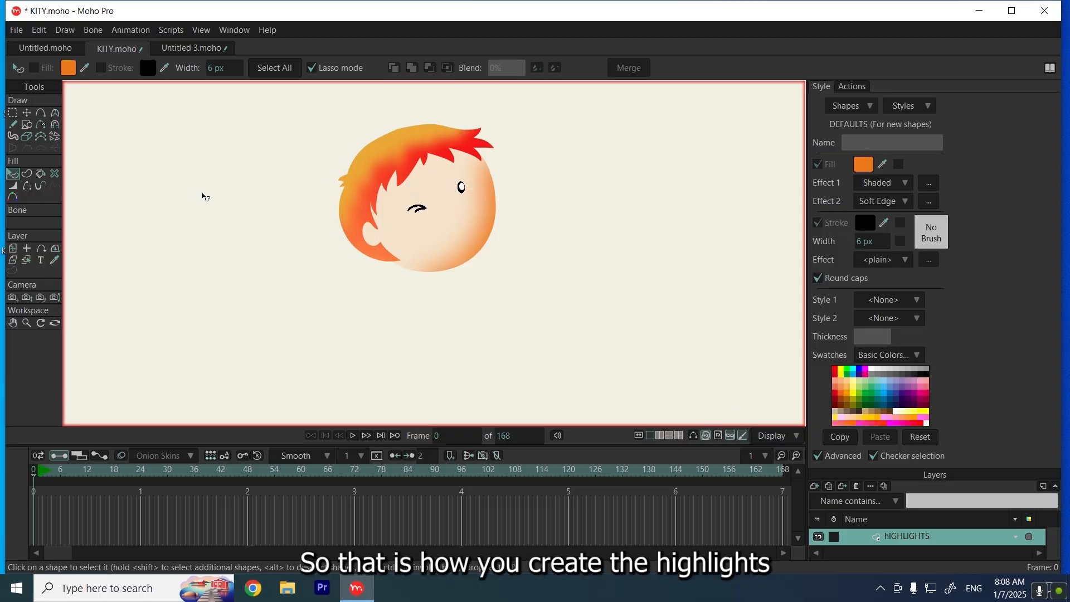
left_click(822, 458)
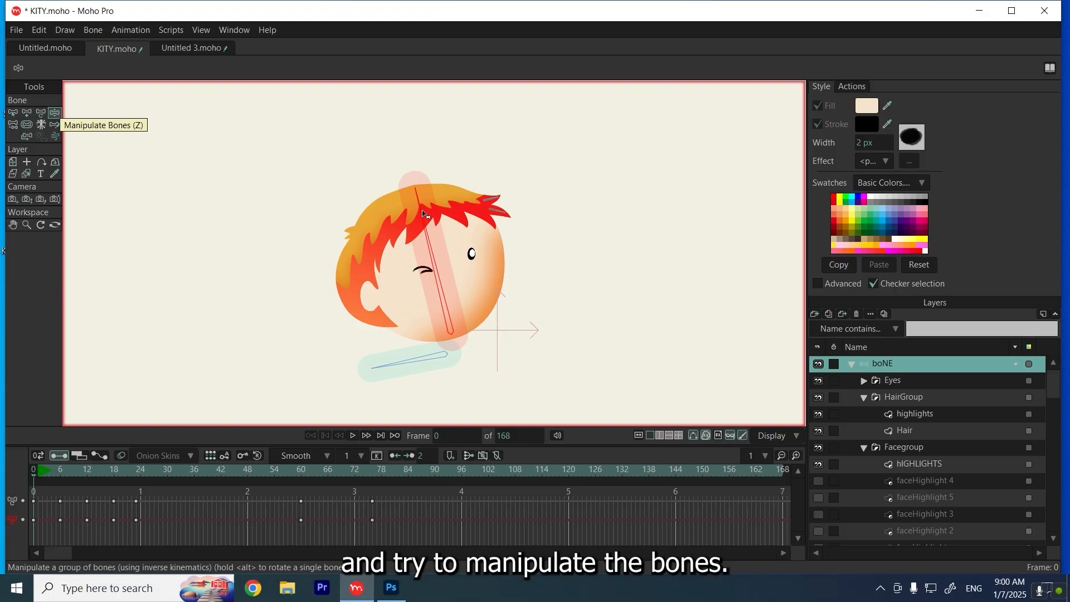
Test the head bone on the boNE layer by swinging the head far to the right and back to nearly upright
left_click_drag(422, 216, 542, 270)
key("ctrl+z")
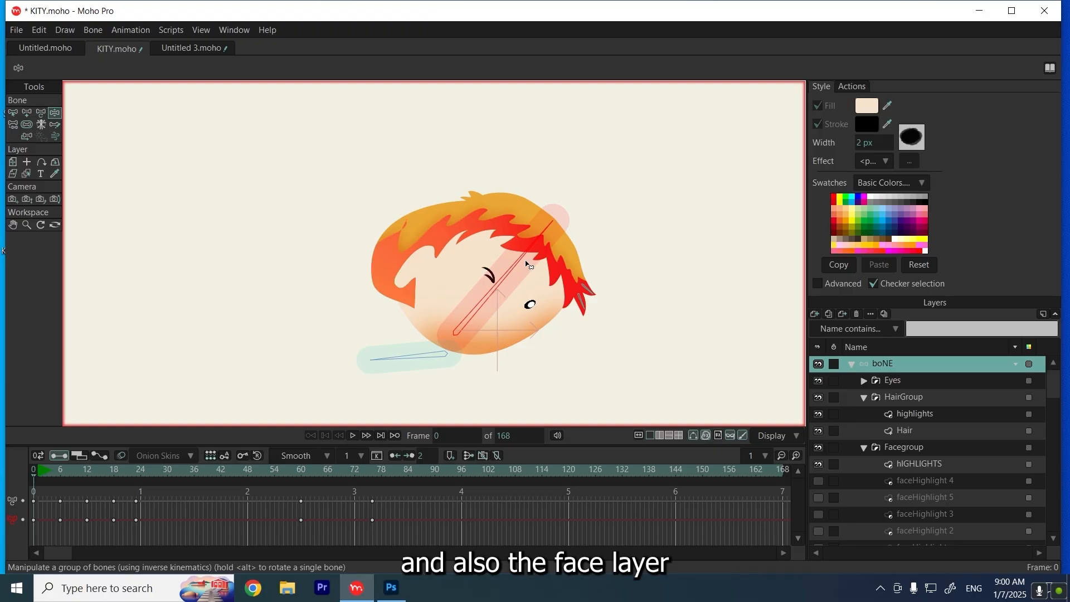
left_click_drag(520, 261, 438, 238)
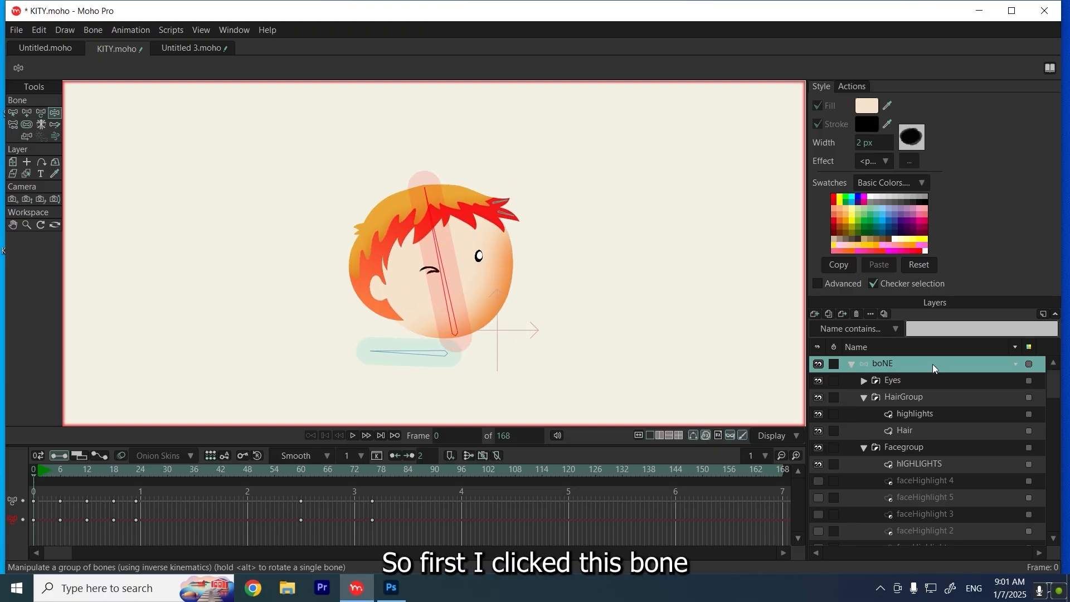
Bind the Hair layer to the head bone with the Bind Layer tool
left_click(906, 430)
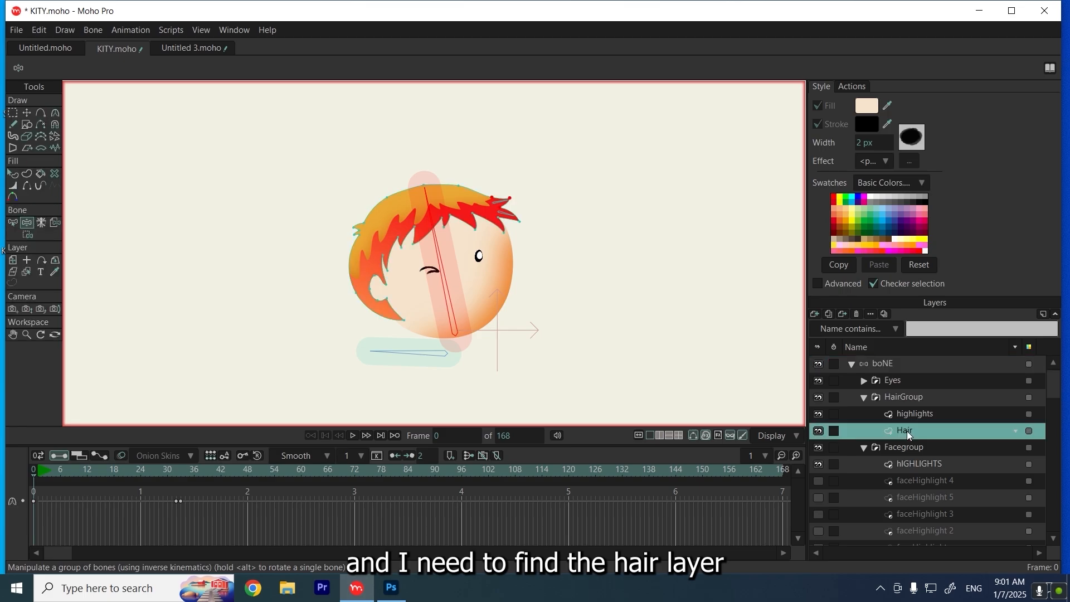
left_click(54, 223)
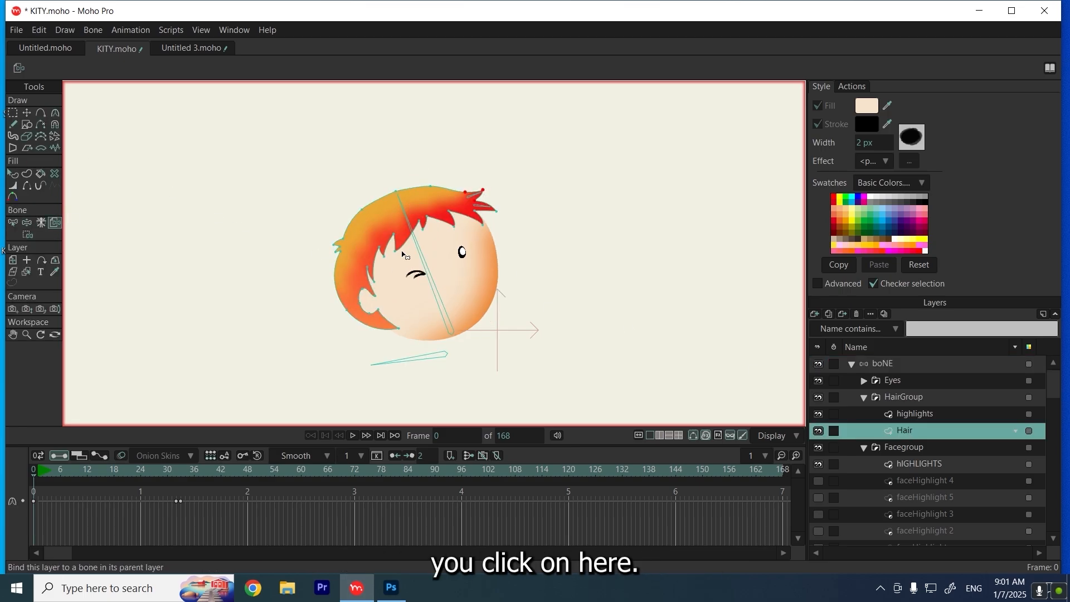
left_click(424, 260)
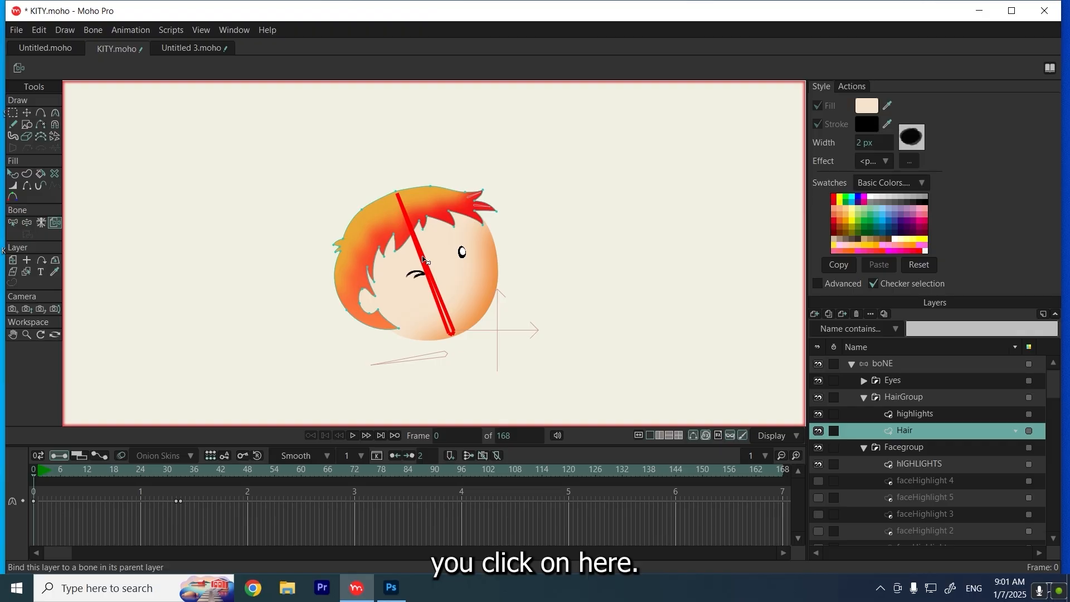
Test the hair binding on the boNE layer by swinging the head bone far to the right with Manipulate Bones
left_click(898, 364)
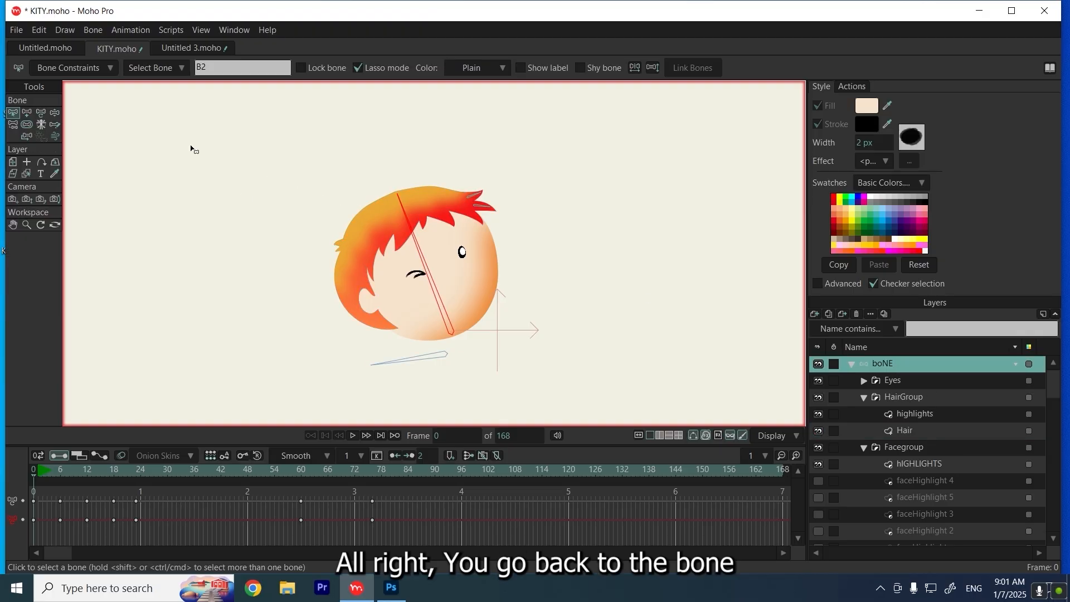
left_click(56, 112)
left_click_drag(422, 249, 531, 306)
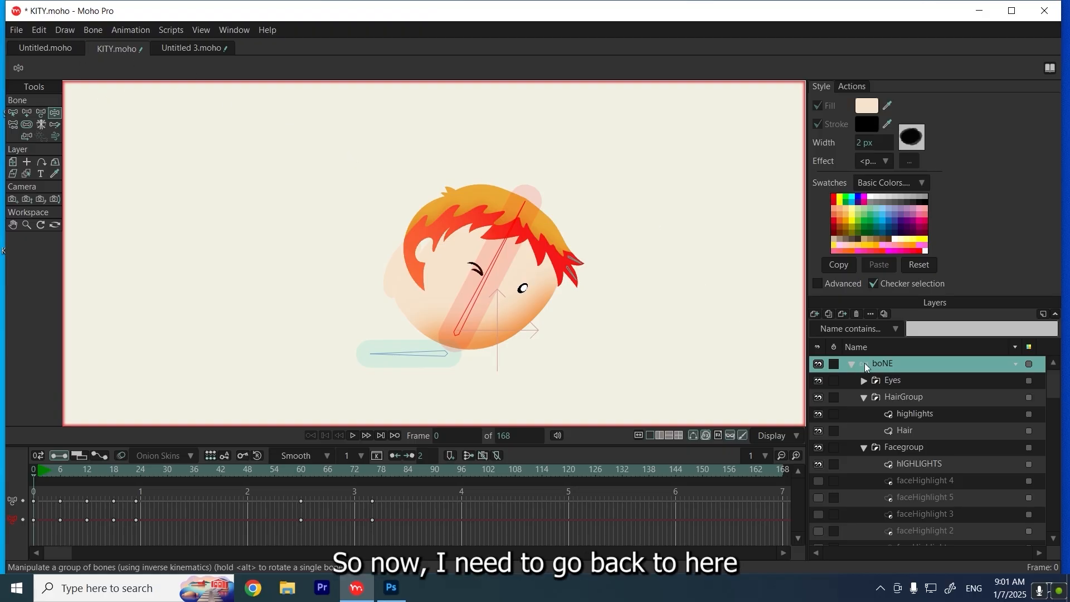
left_click(13, 113)
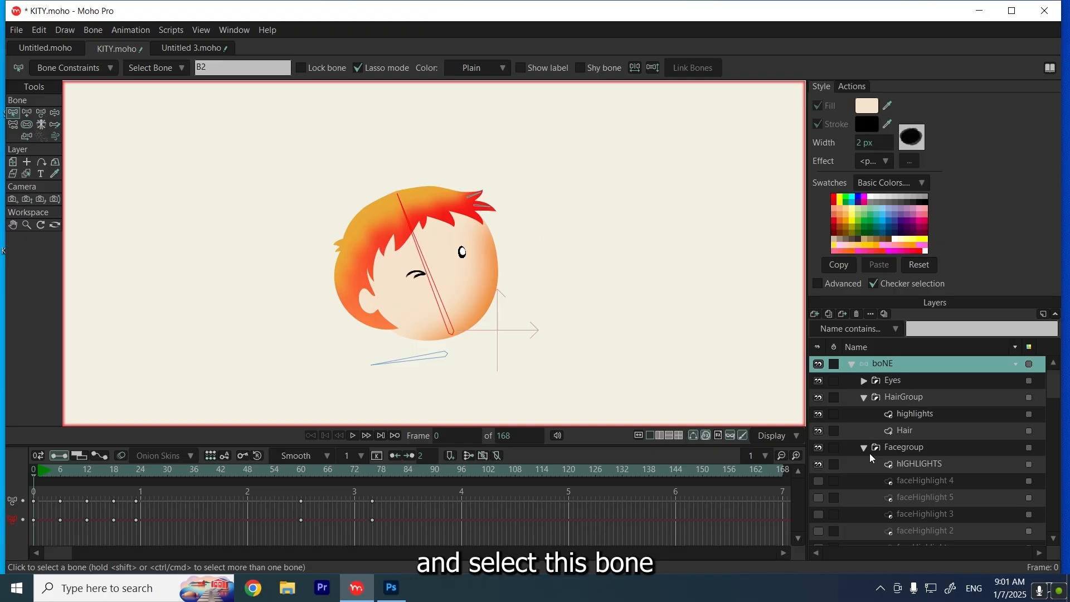
key("z")
Bind the face layer in Facegroup to the head bone with the Bind Layer tool
scroll(917, 427, "down", 4)
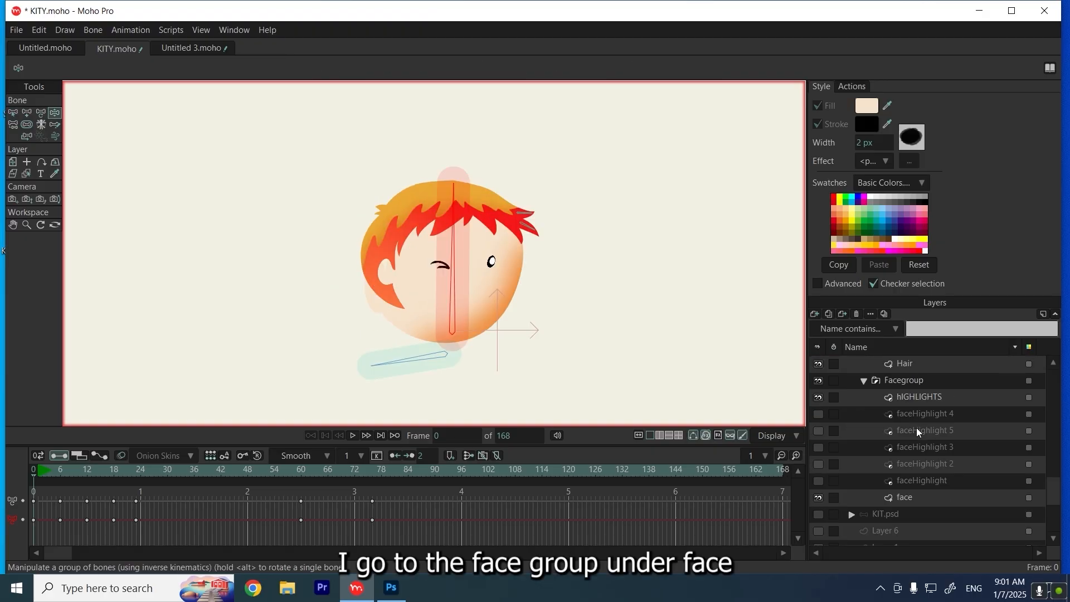
left_click(909, 500)
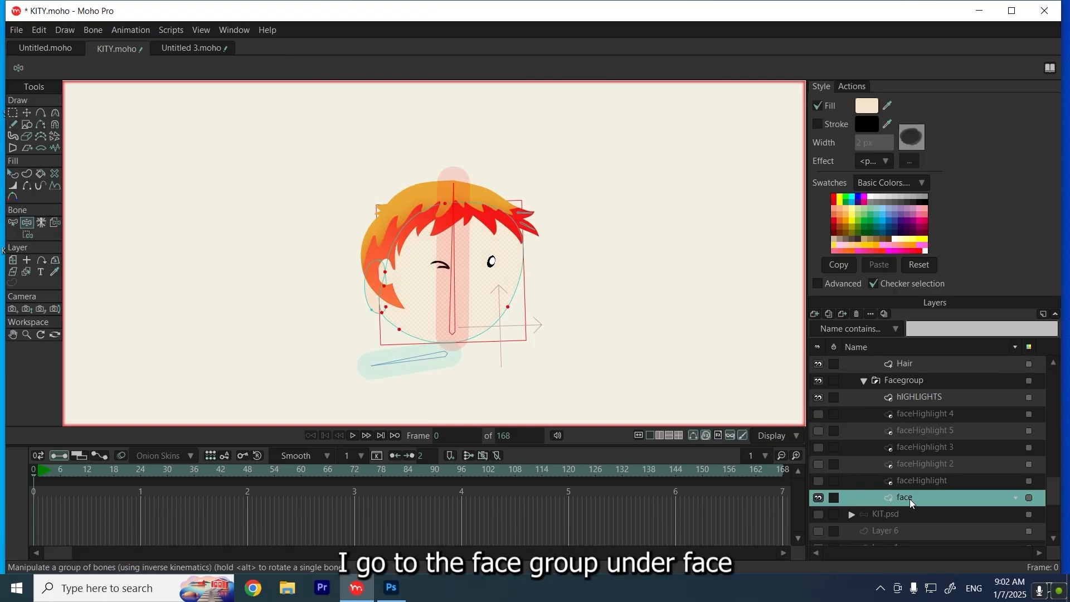
left_click(55, 223)
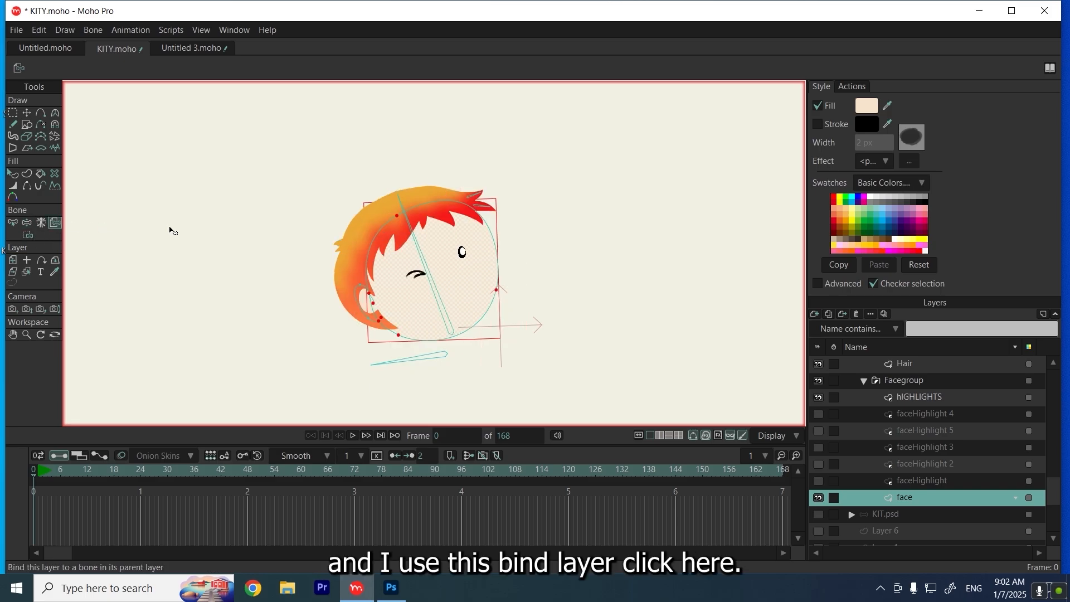
left_click(433, 280)
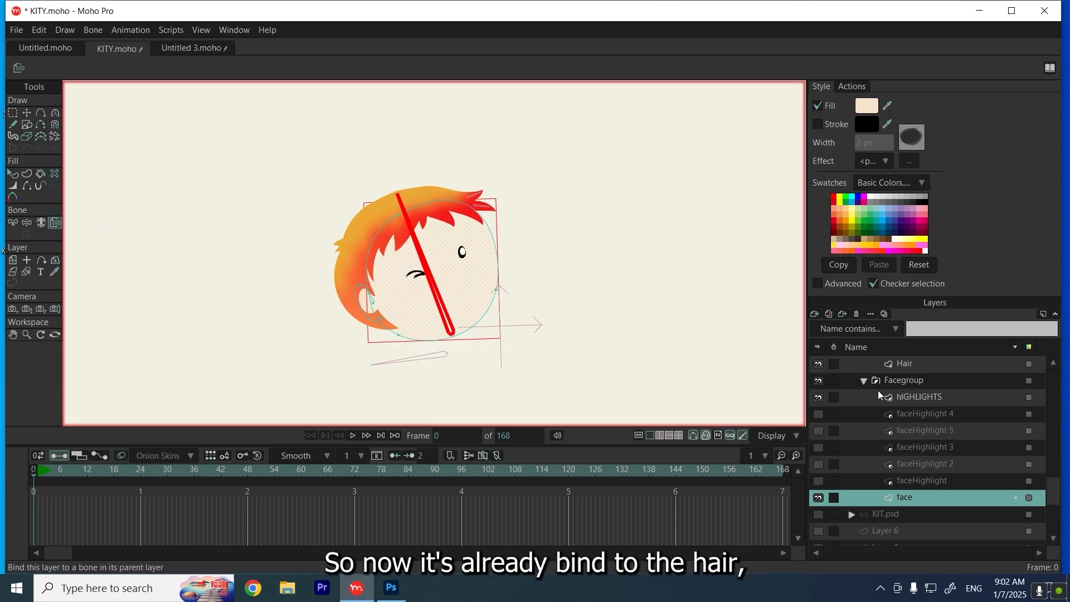
Check the face and hair bindings on the boNE layer by swinging the head bone right and back left
scroll(939, 397, "up", 2)
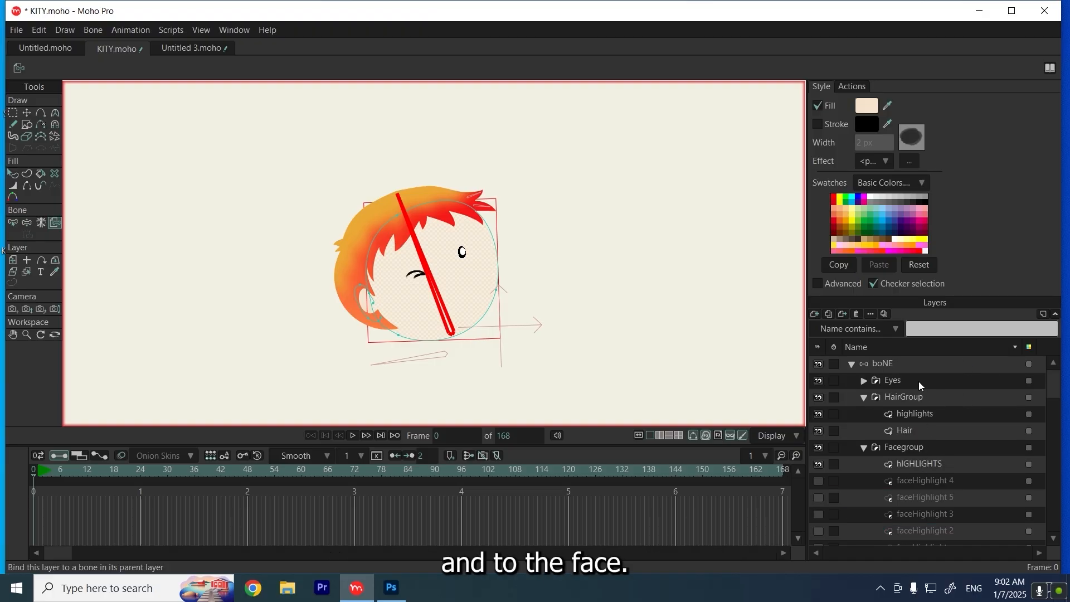
left_click(895, 366)
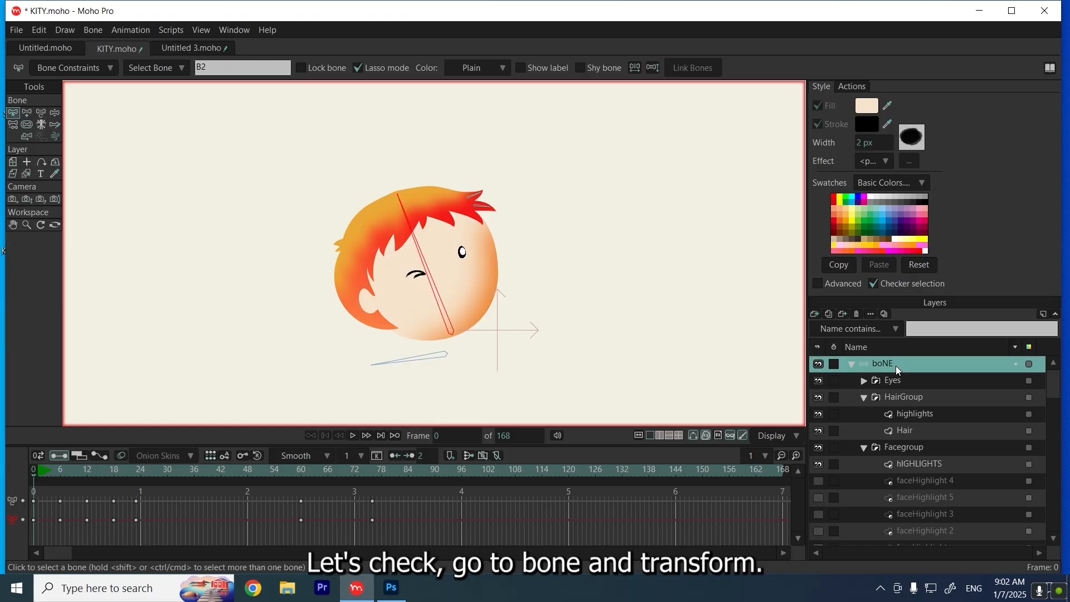
left_click(55, 112)
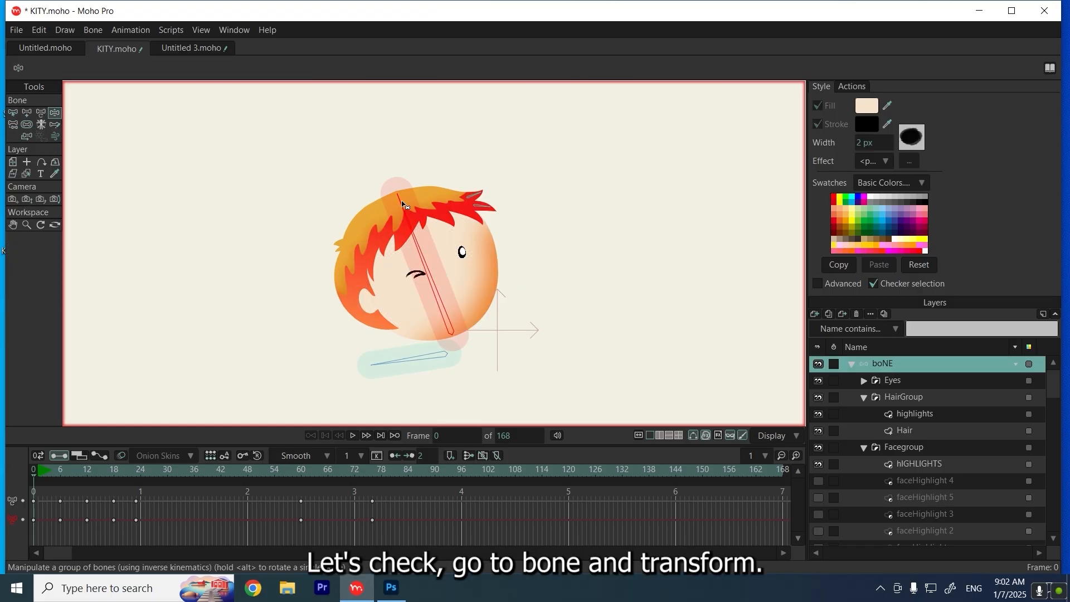
left_click_drag(404, 205, 492, 280)
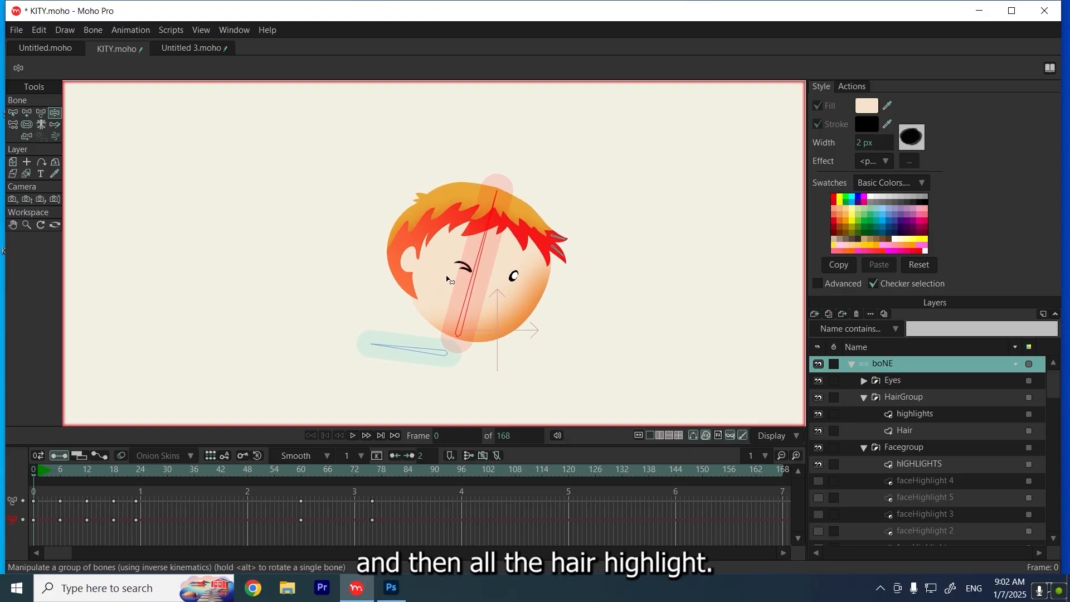
left_click_drag(486, 235, 391, 247)
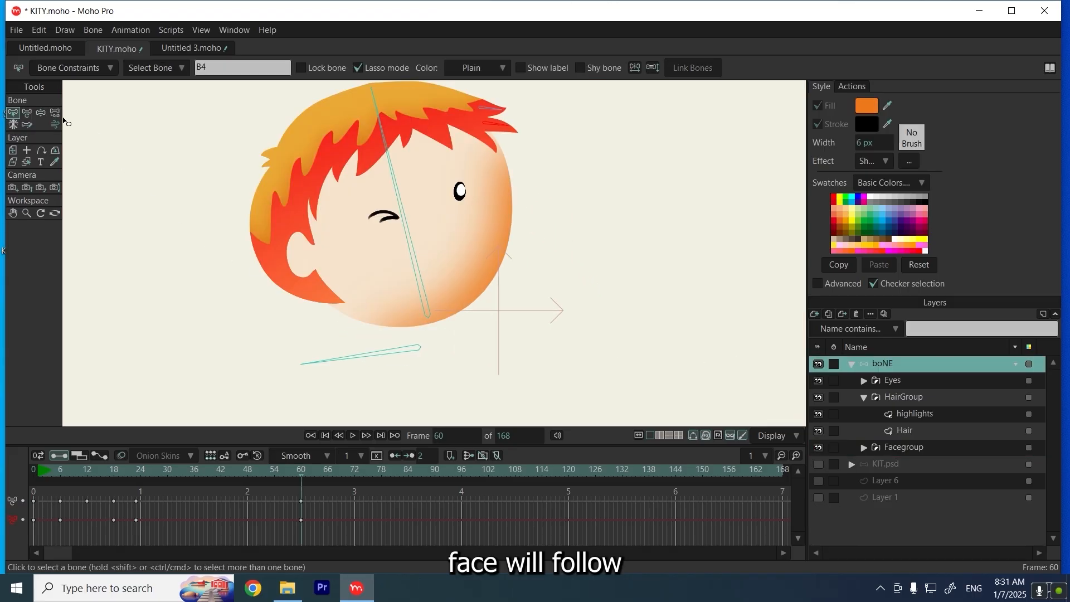
Pose the hair-tip bones with Manipulate Bones at frame 60, play the animation, and adjust a hair-tip bone at frame 76
left_click(41, 113)
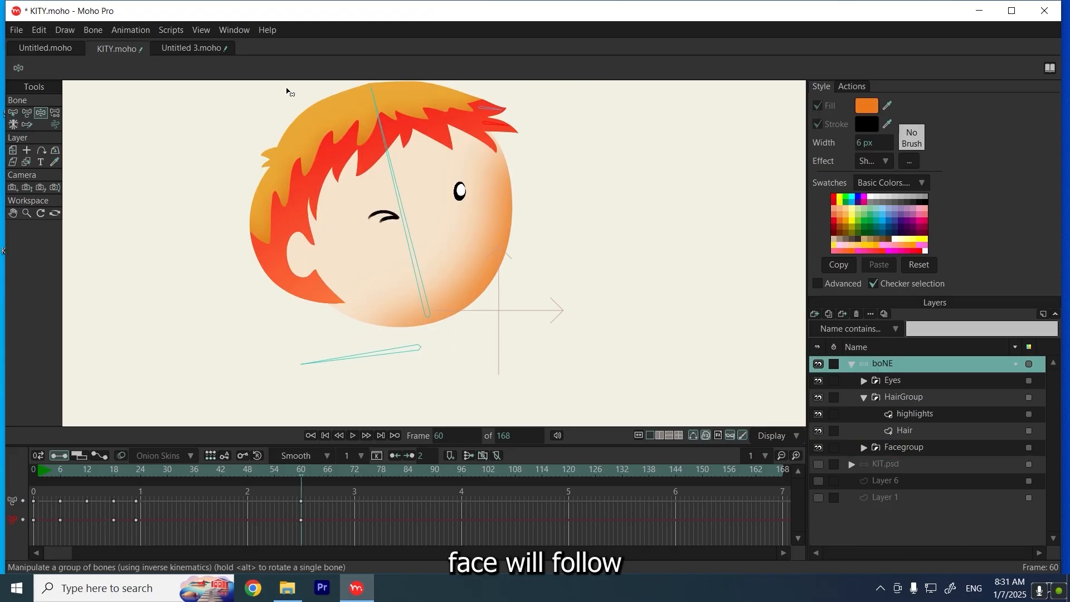
left_click_drag(498, 112, 516, 139)
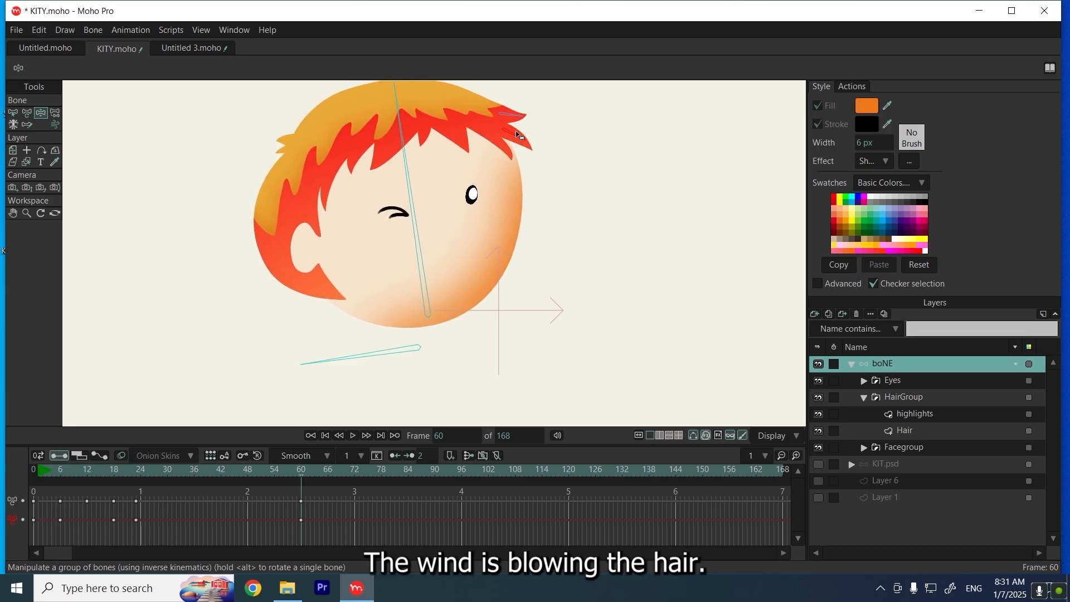
left_click(352, 436)
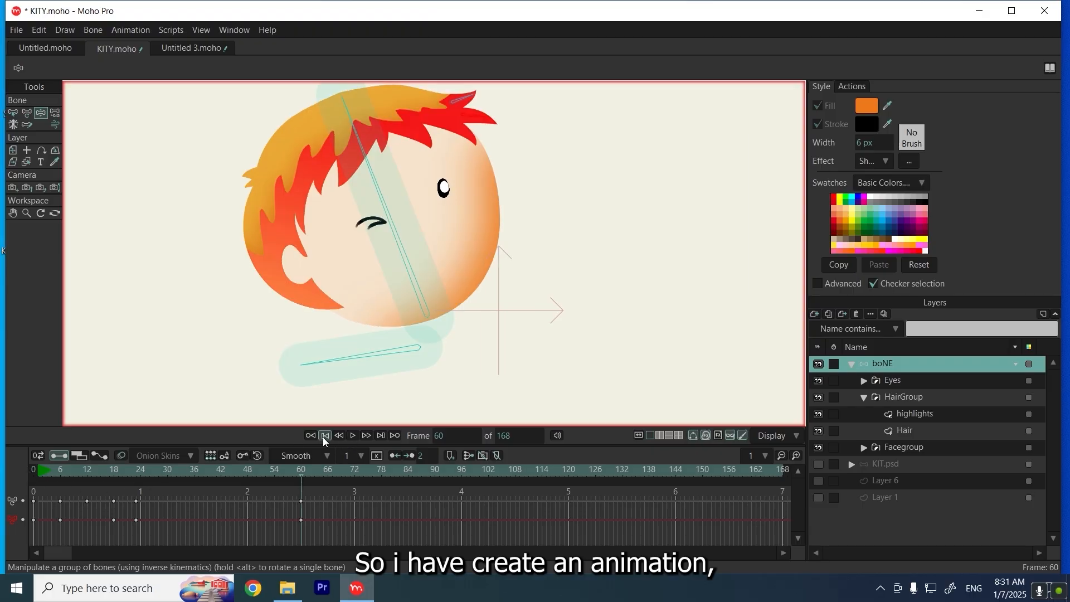
left_click(353, 435)
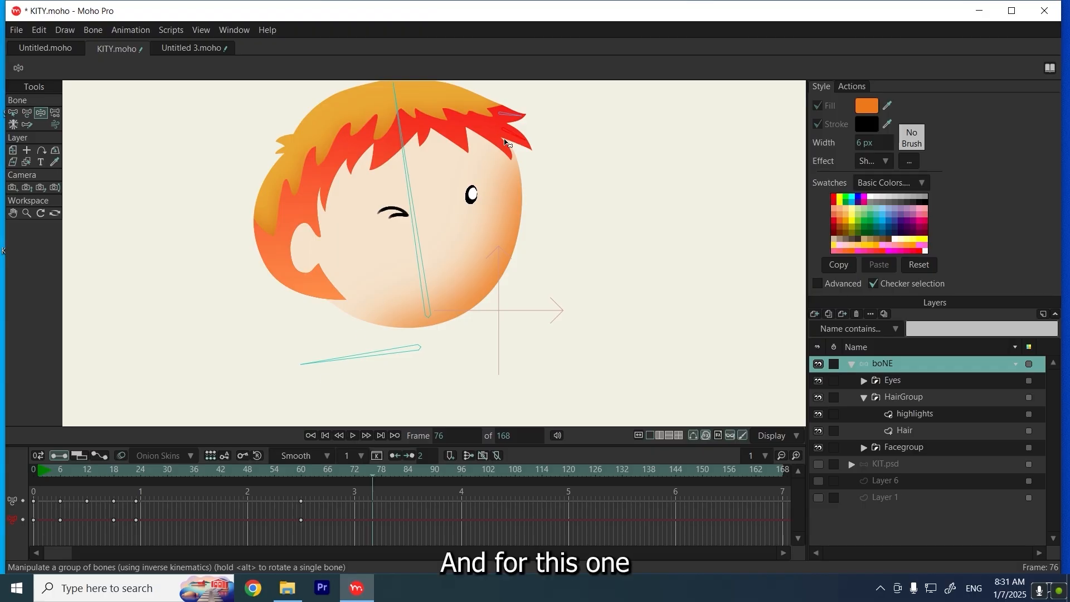
left_click_drag(508, 117, 510, 119)
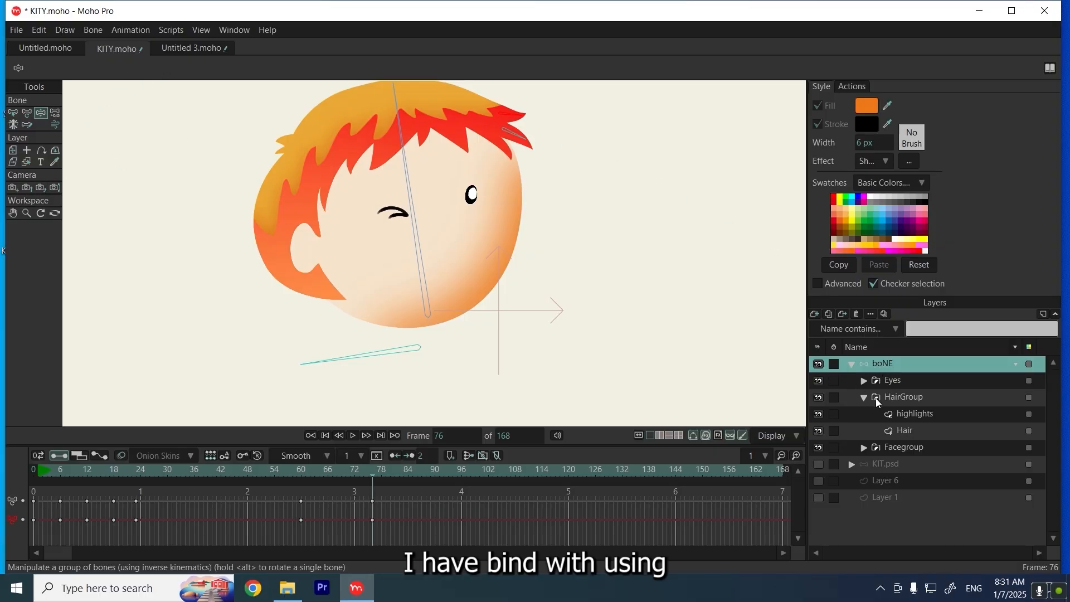
left_click(902, 430)
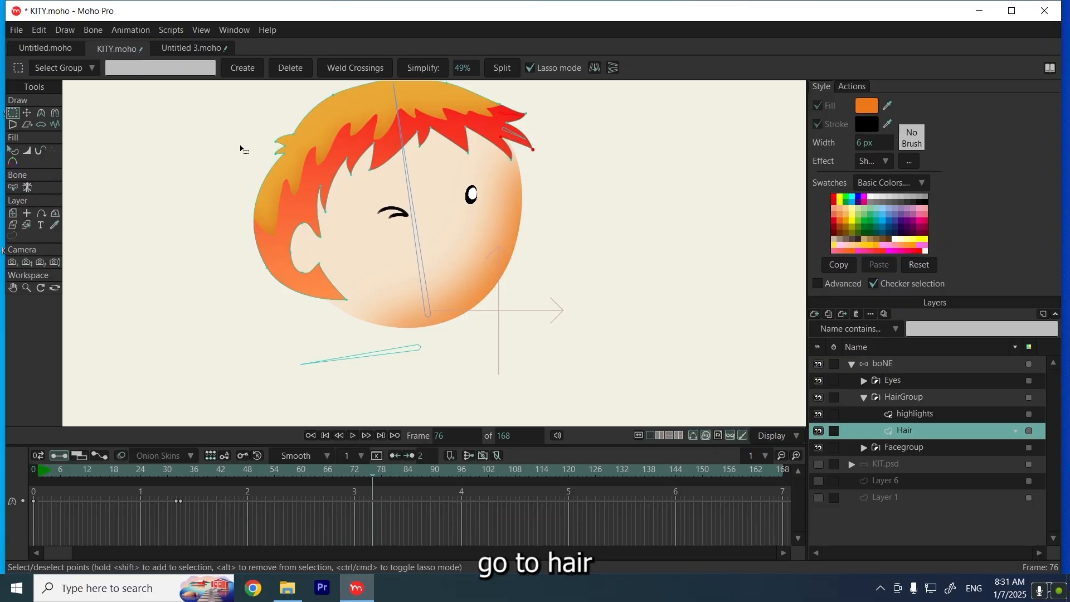
key("ctrl+a")
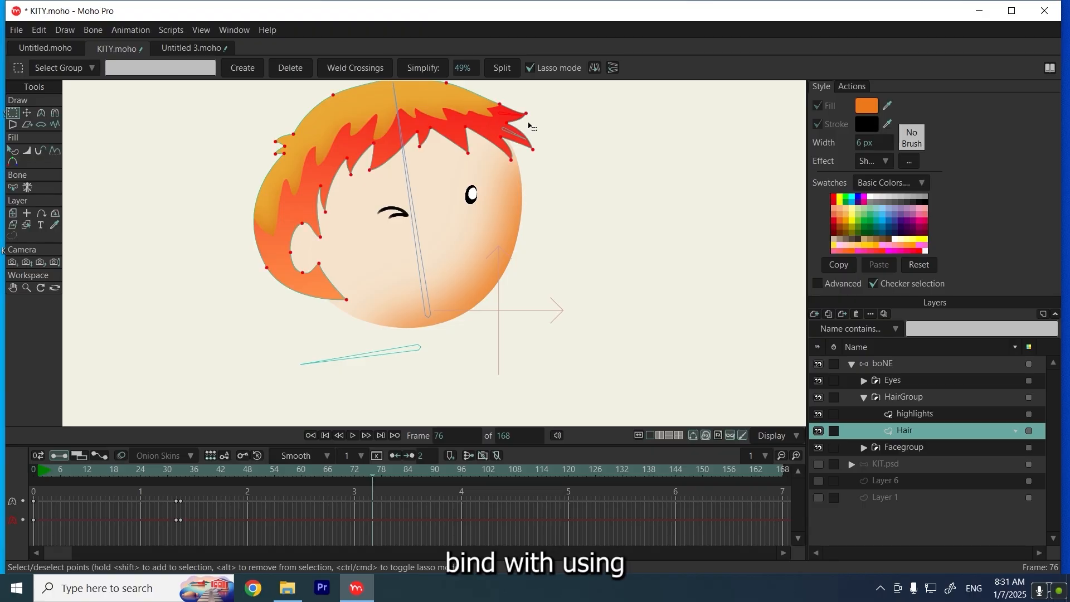
scroll(529, 126, "up", 5)
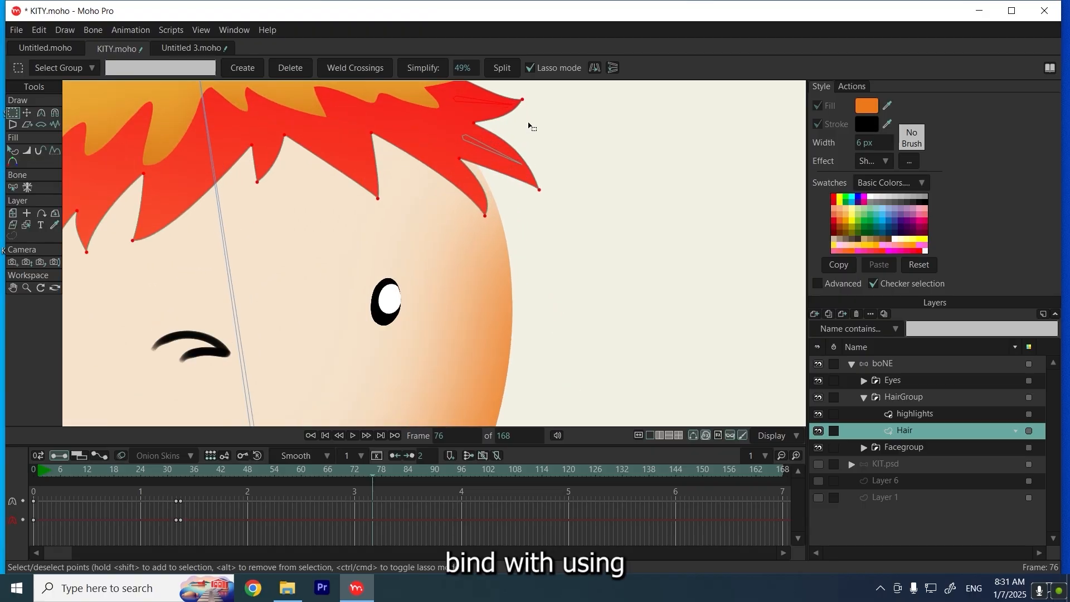
left_click(622, 240)
key("ctrl+a")
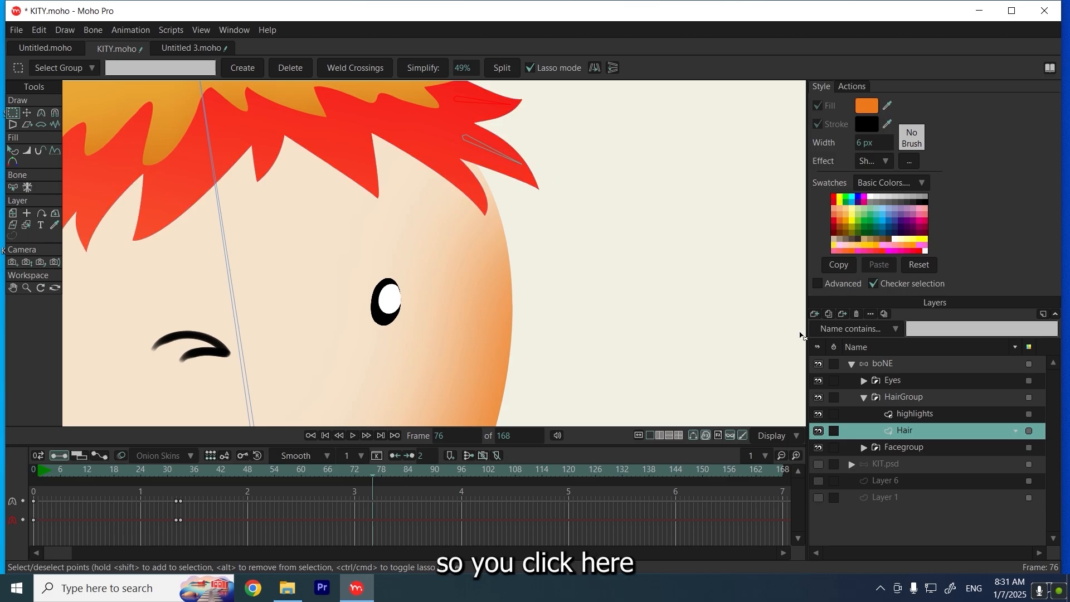
Return the boNE layer to frame 0 and select bone B3 in the upper front hair strand
left_click(883, 364)
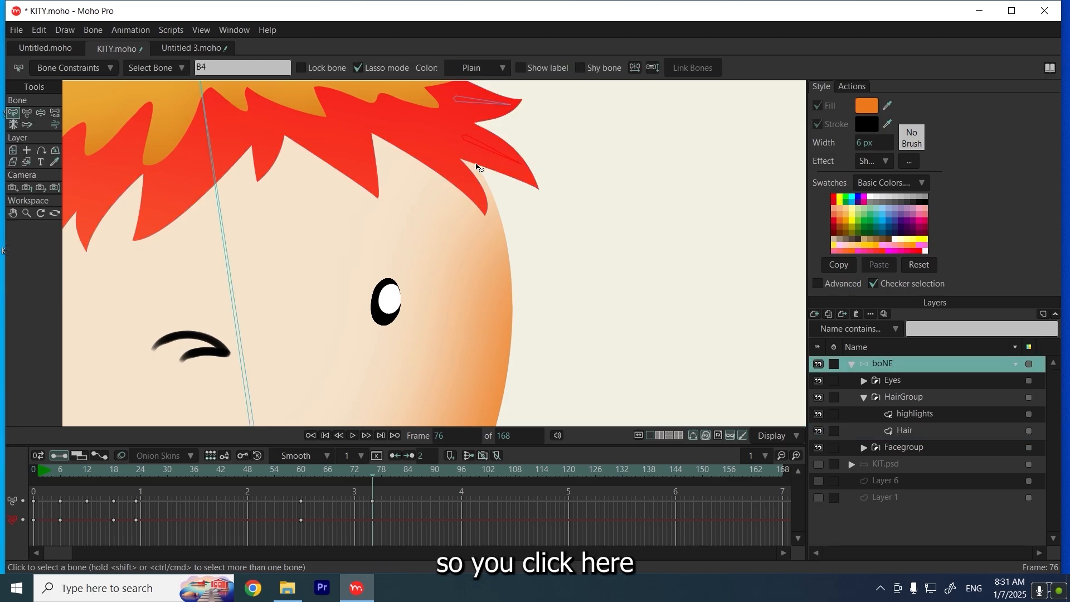
left_click(326, 436)
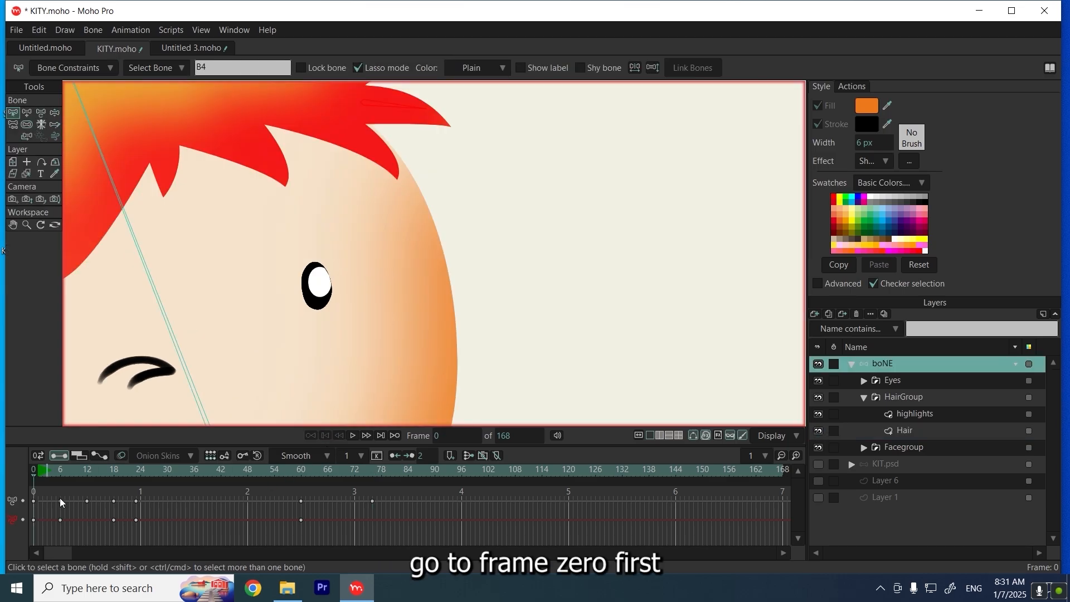
left_click_drag(506, 130, 556, 293)
left_click(411, 240)
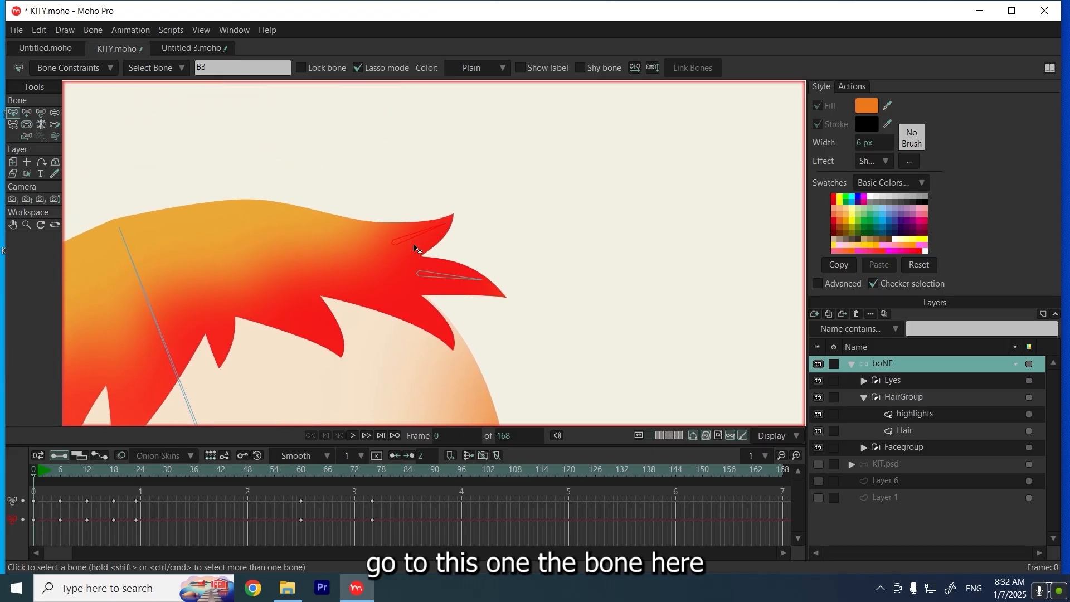
Select the Hair layer's points around the upper front strand and bind them to bone B3 with Bind Points
left_click(903, 432)
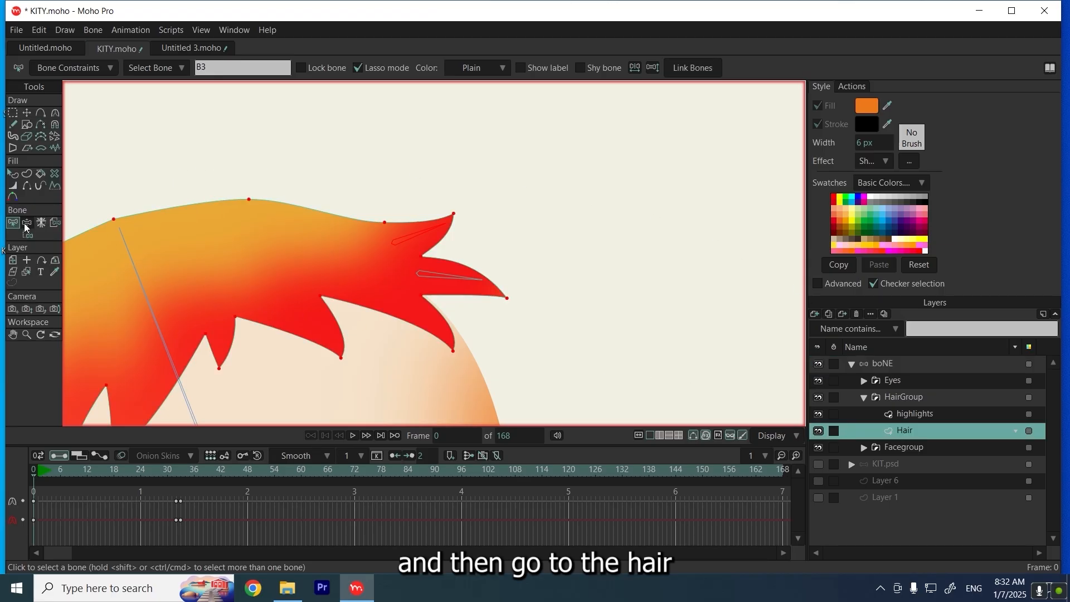
left_click(421, 236)
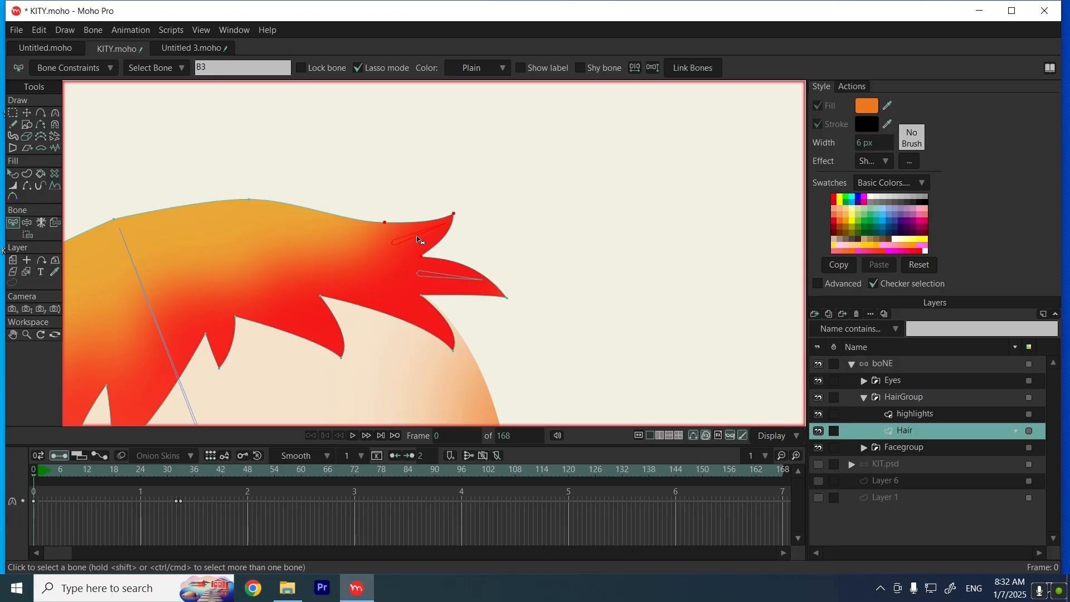
left_click(27, 235)
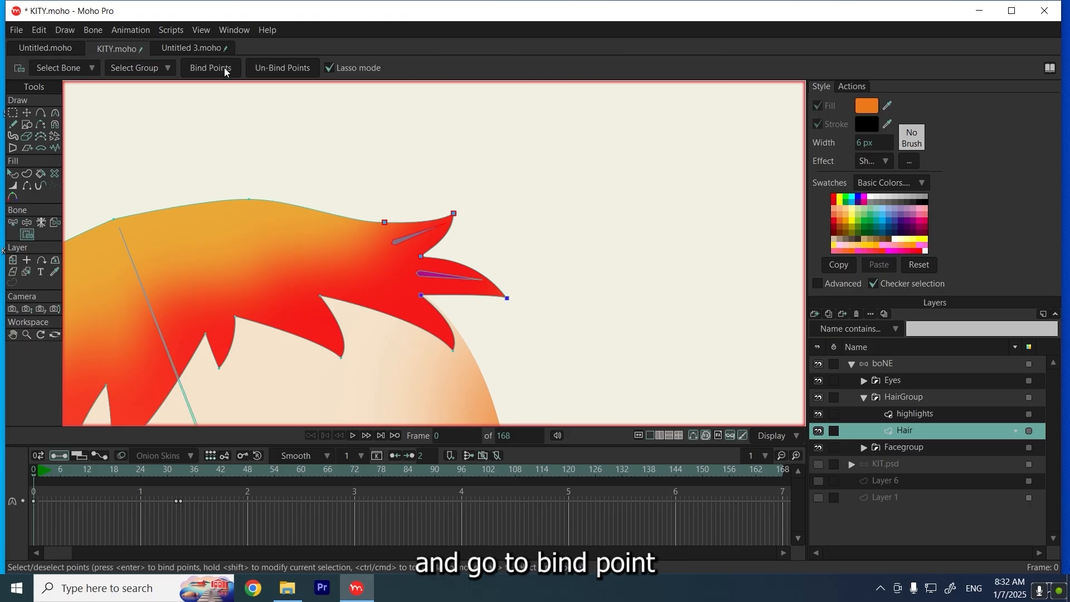
mouse_move(382, 210)
left_mouse_down()
mouse_move(416, 266)
mouse_move(471, 232)
mouse_move(441, 195)
mouse_move(375, 209)
left_mouse_up()
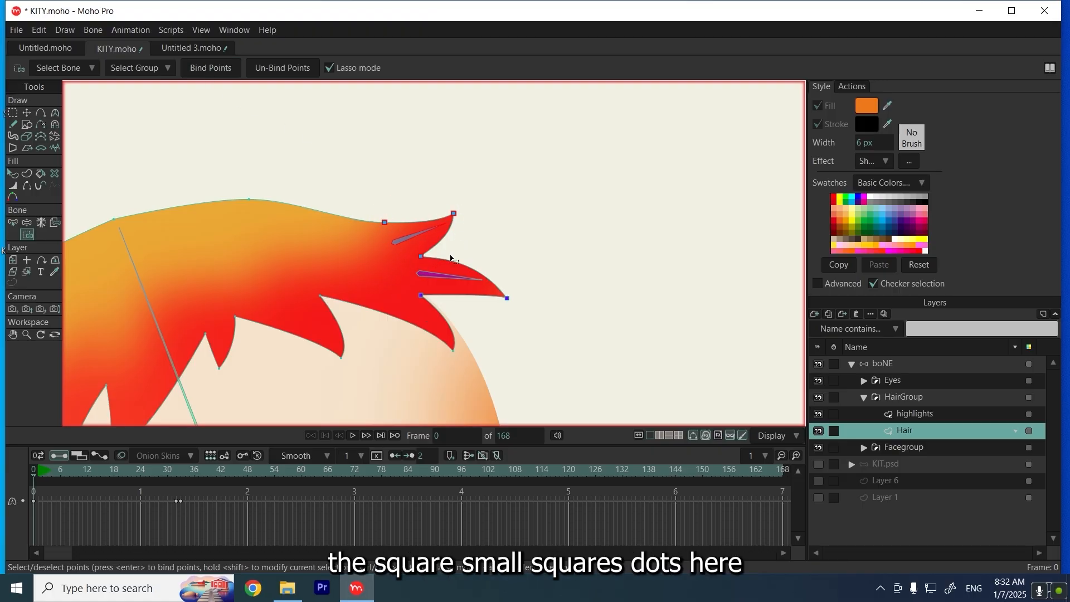
Test the two front hair-strand bones on the boNE layer by bending them at frame 0, and play the animation from the start
left_click(883, 365)
left_click(55, 113)
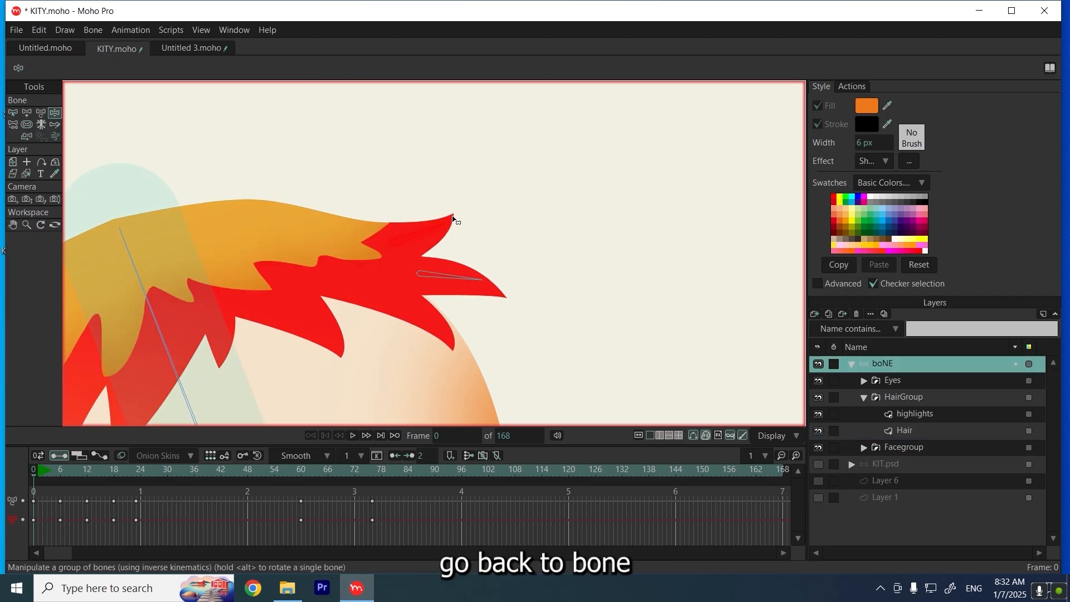
left_click_drag(454, 218, 457, 224)
left_click_drag(463, 283, 475, 280)
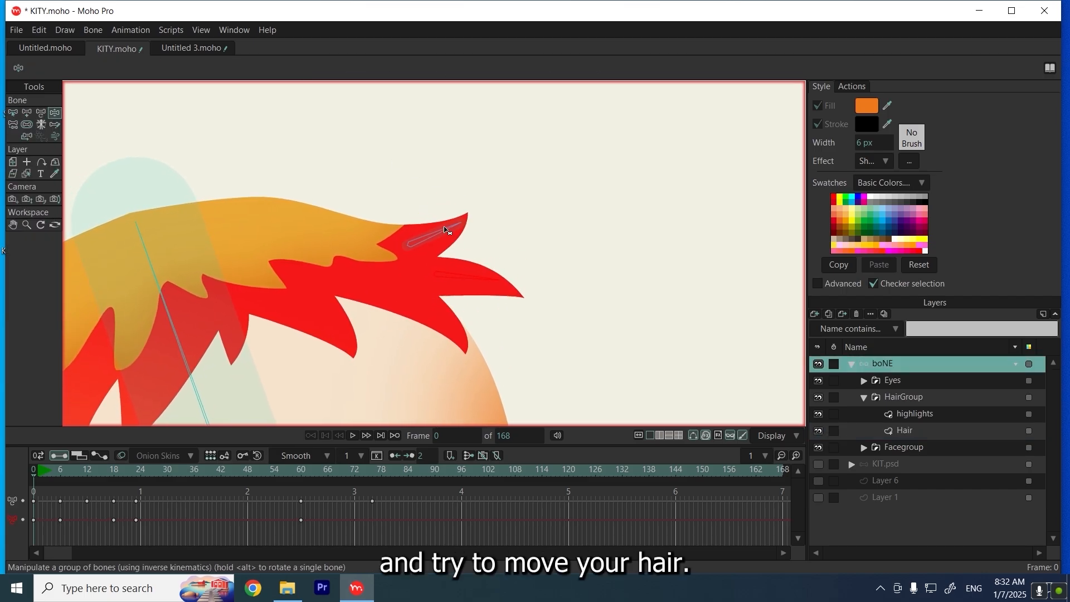
left_click_drag(445, 229, 453, 224)
left_click_drag(479, 269, 491, 237)
left_click_drag(459, 228, 502, 273)
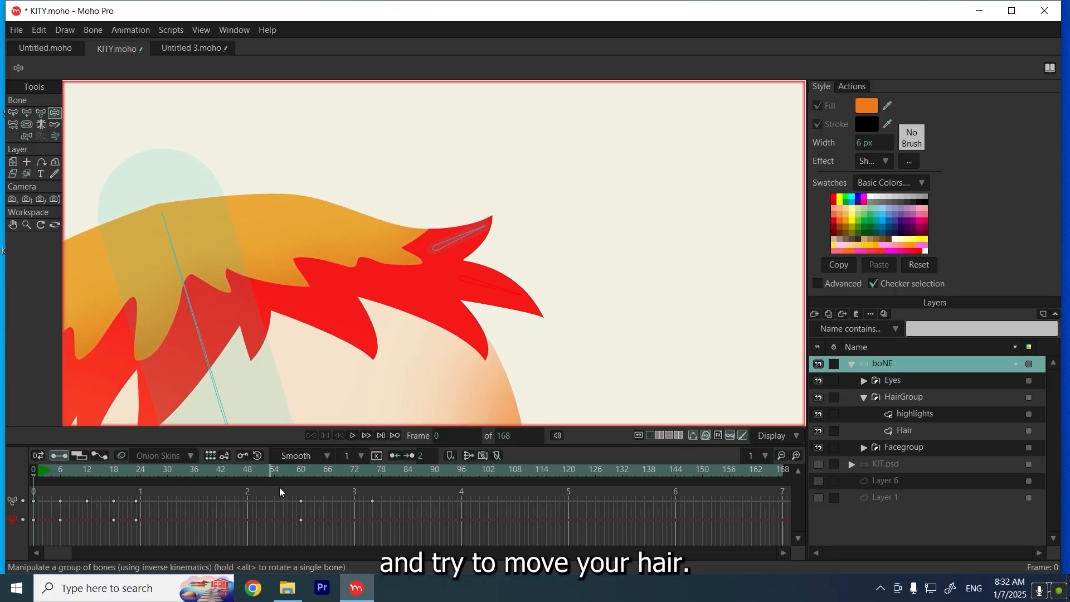
left_click(36, 473)
key("space")
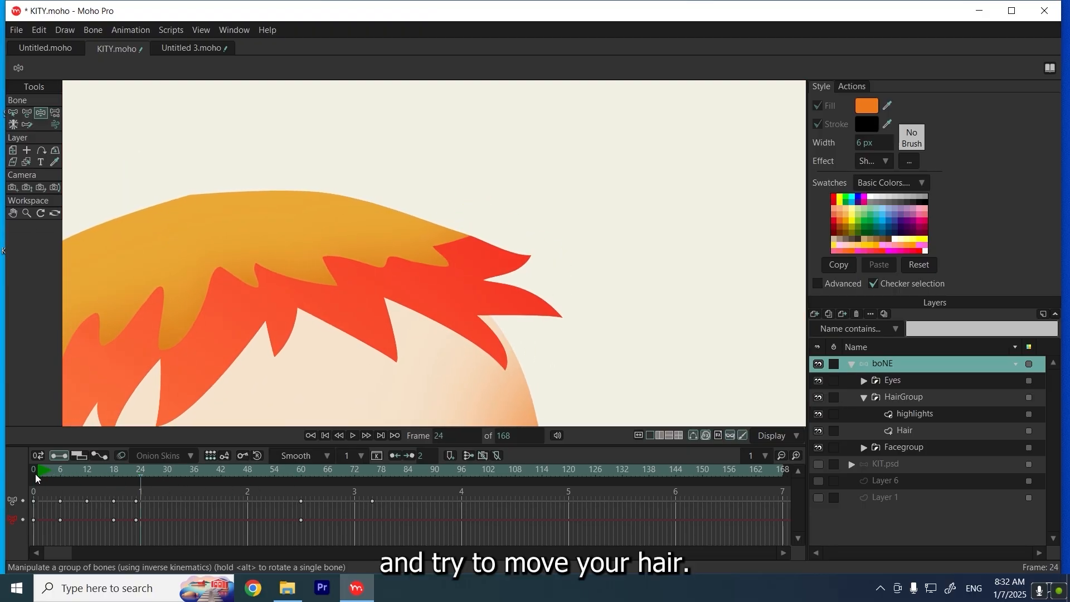